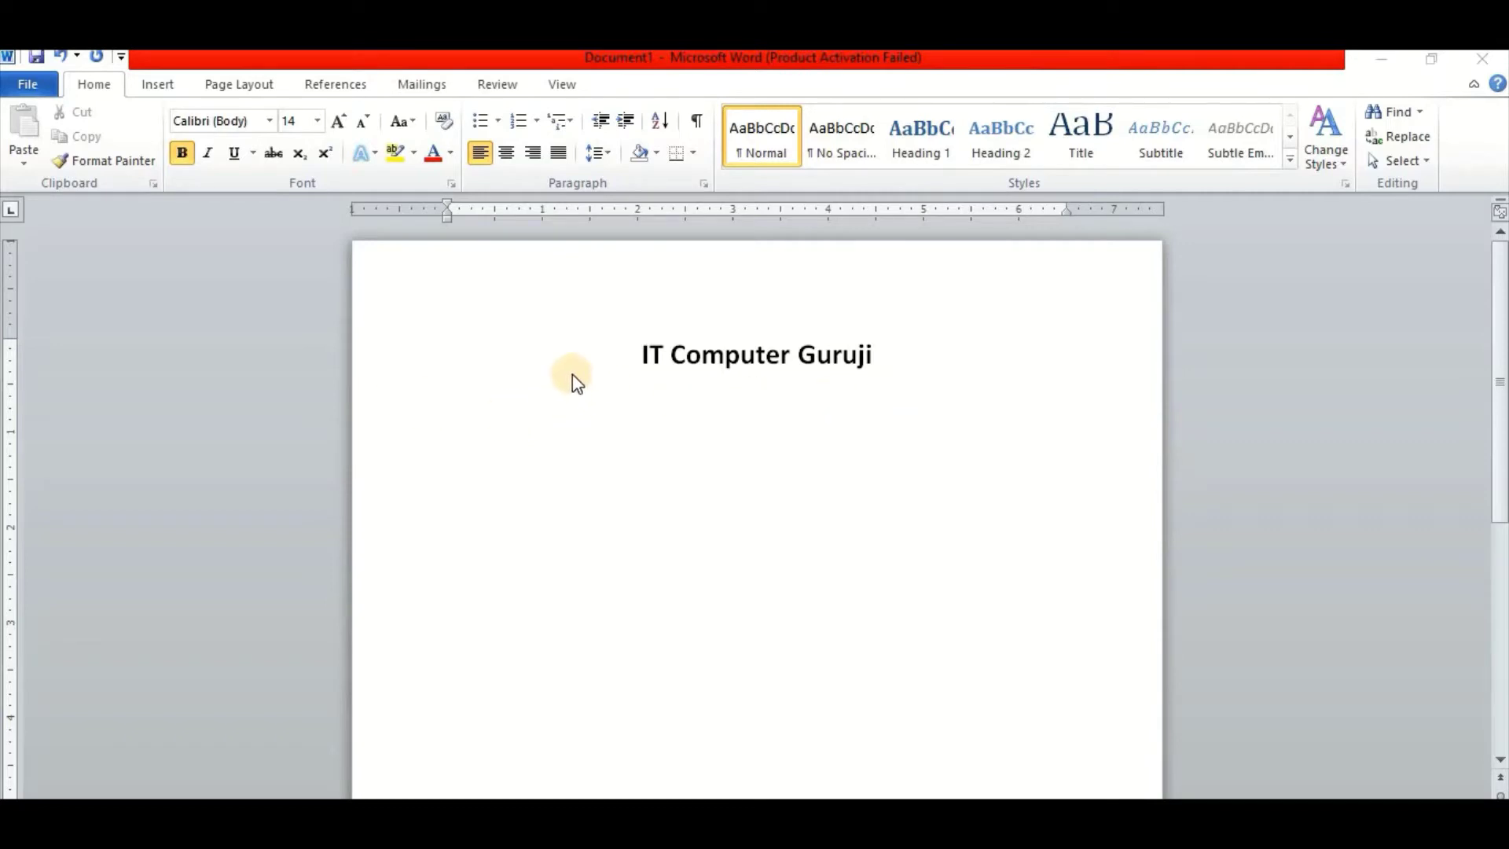
Place the cursor at the end of the bold, centred 'IT Computer Guruji' title.
click(888, 359)
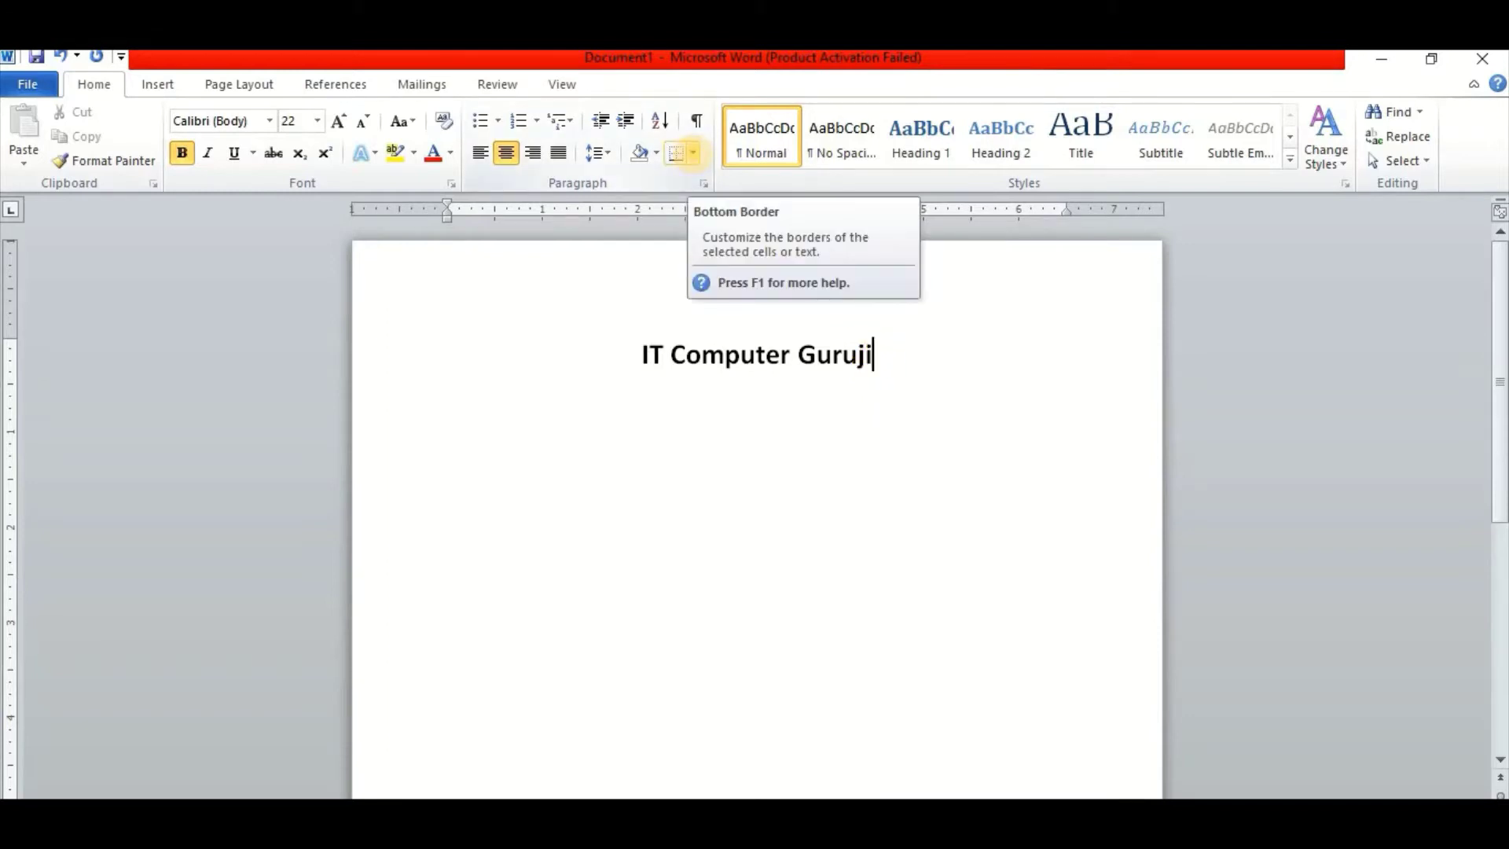
click(694, 153)
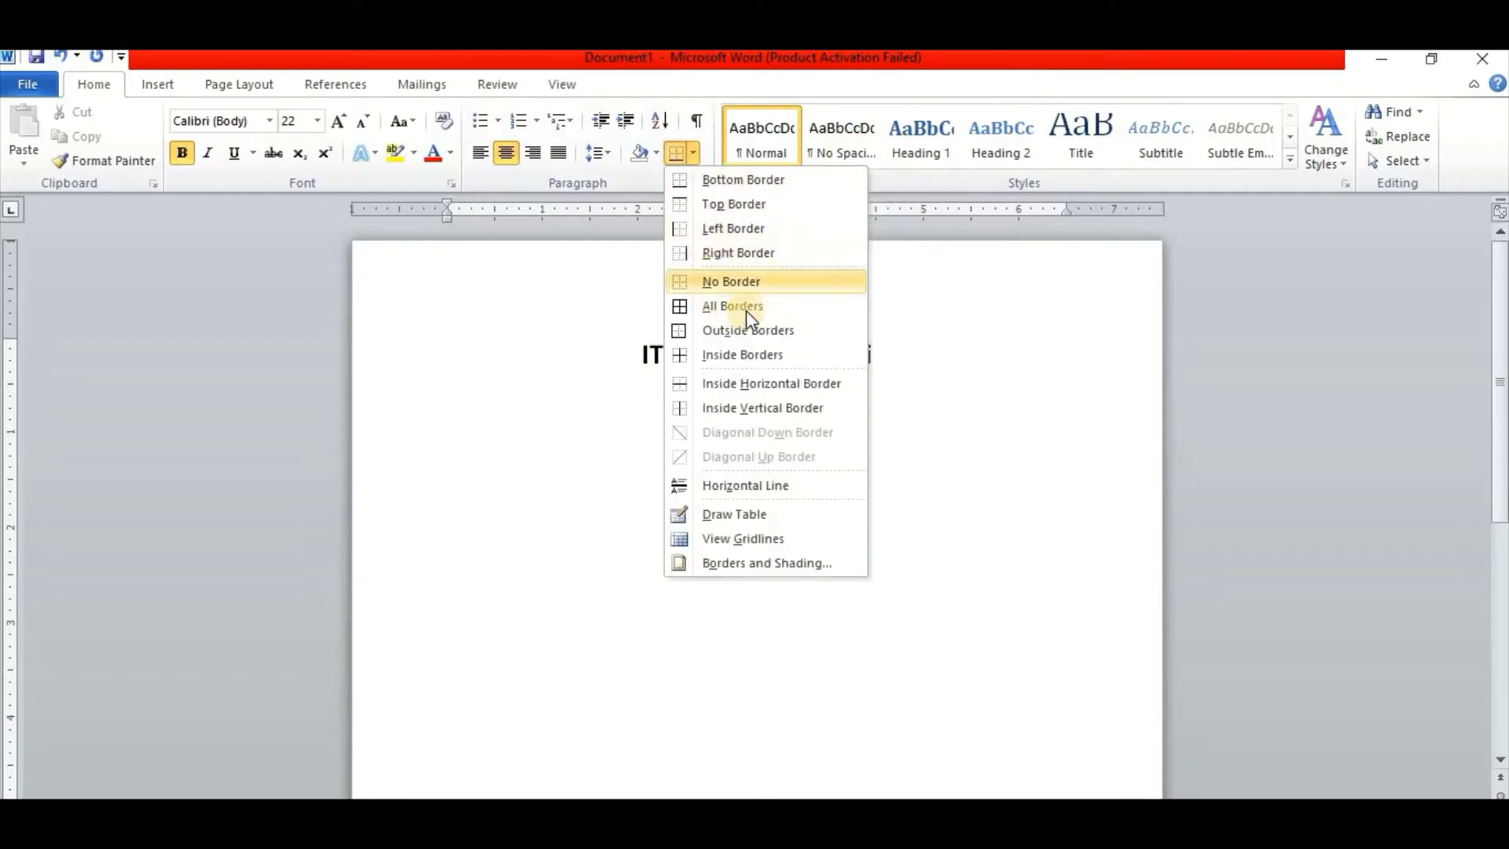
click(714, 181)
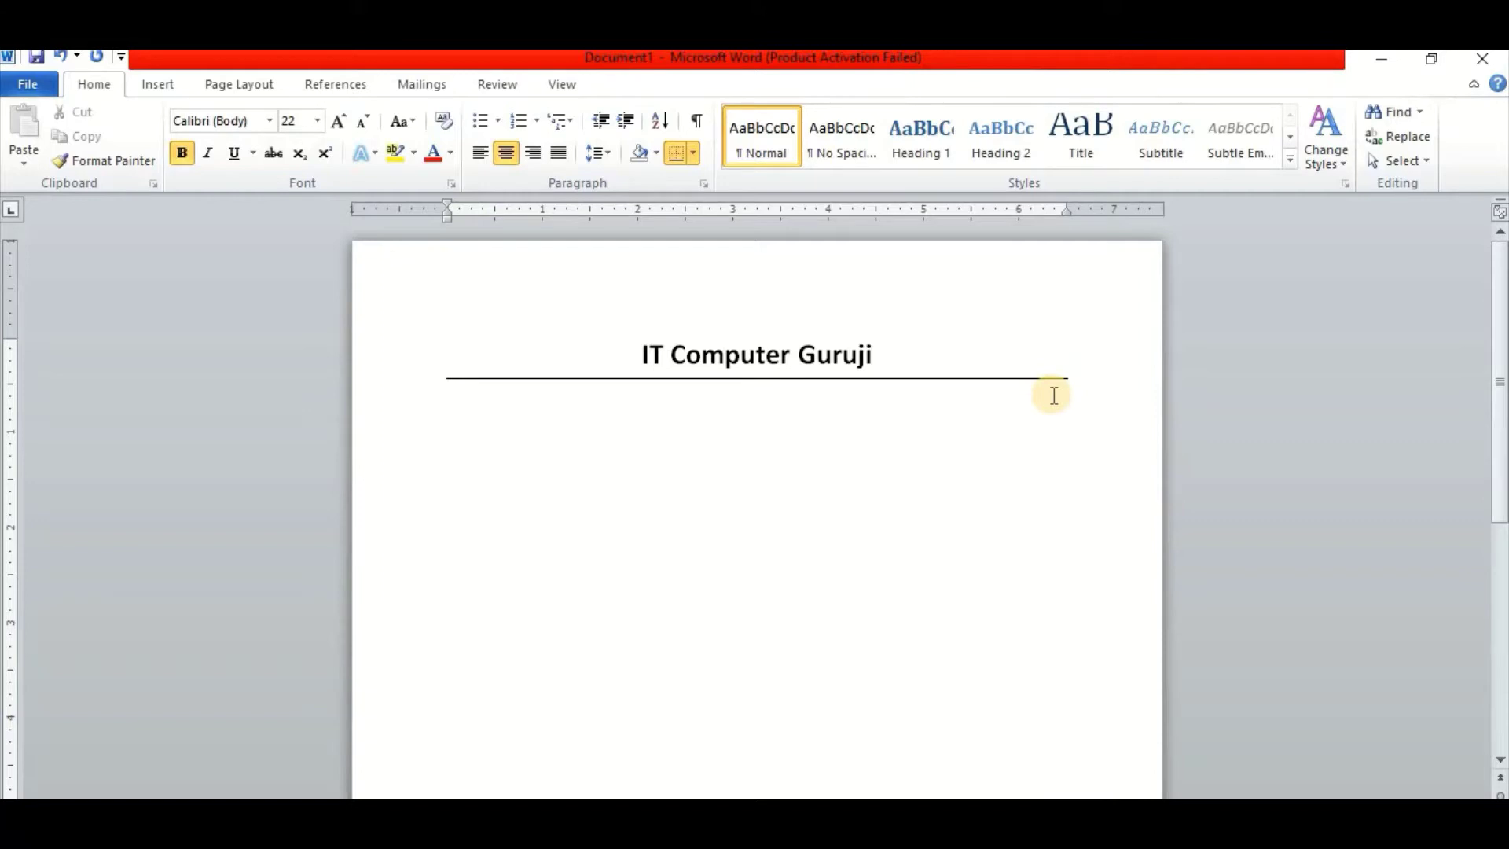
click(692, 153)
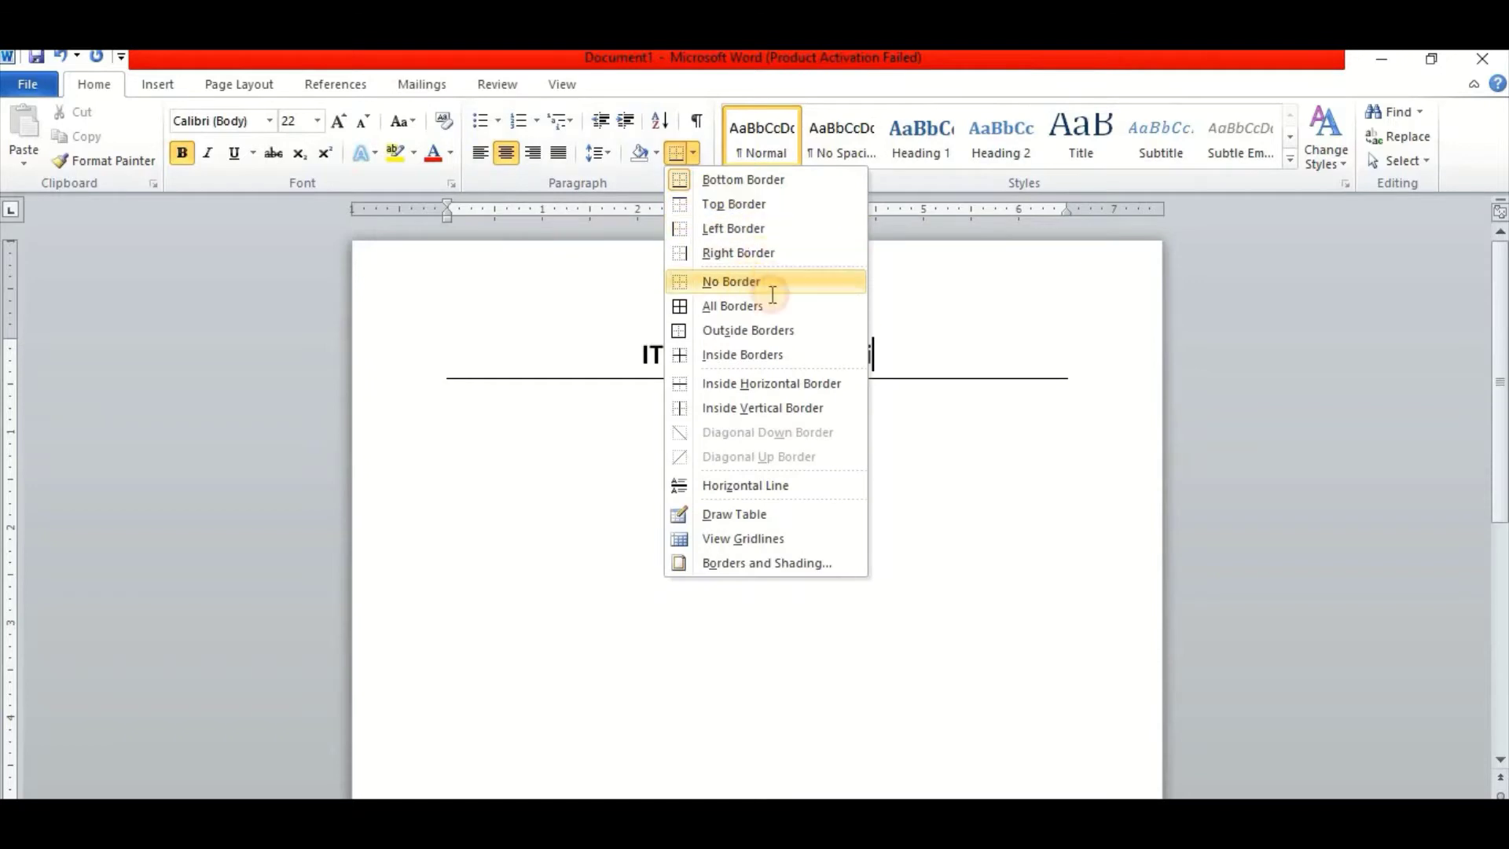
click(730, 281)
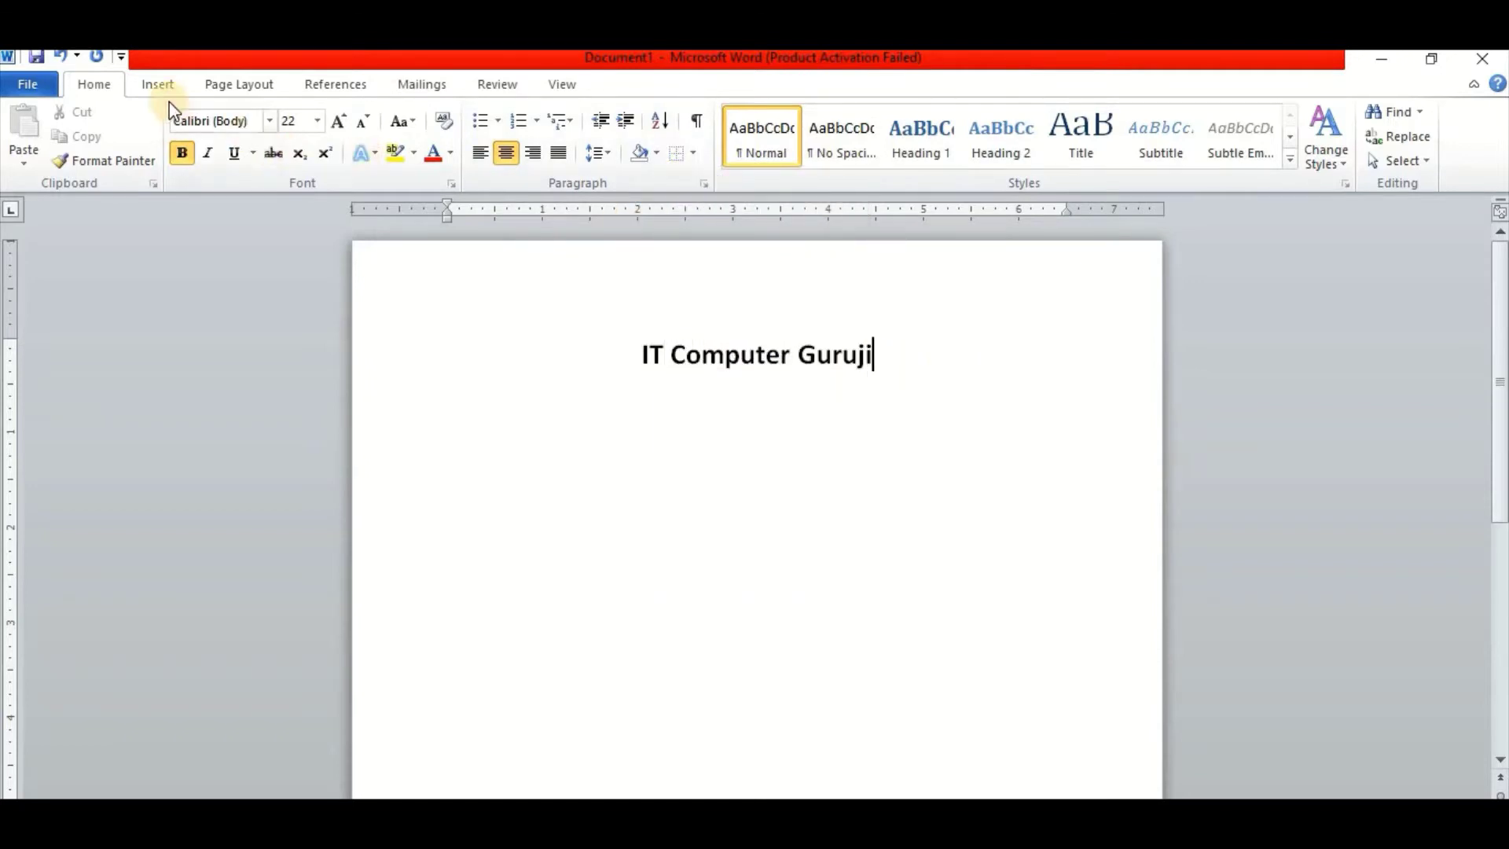
Draw a straight Line shape across the full page width just beneath the title, then deselect it.
click(157, 85)
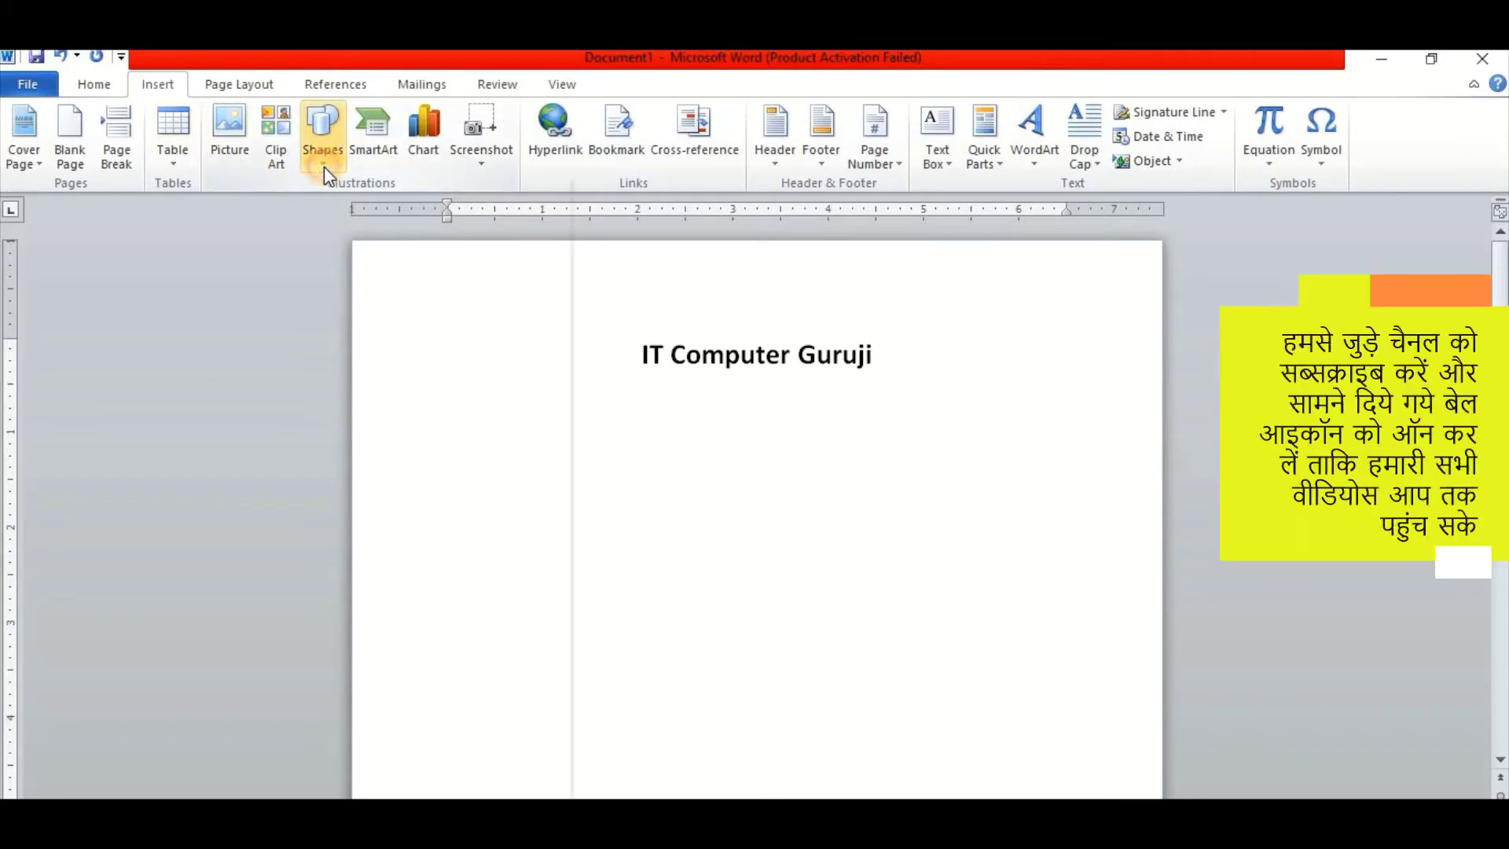
click(324, 166)
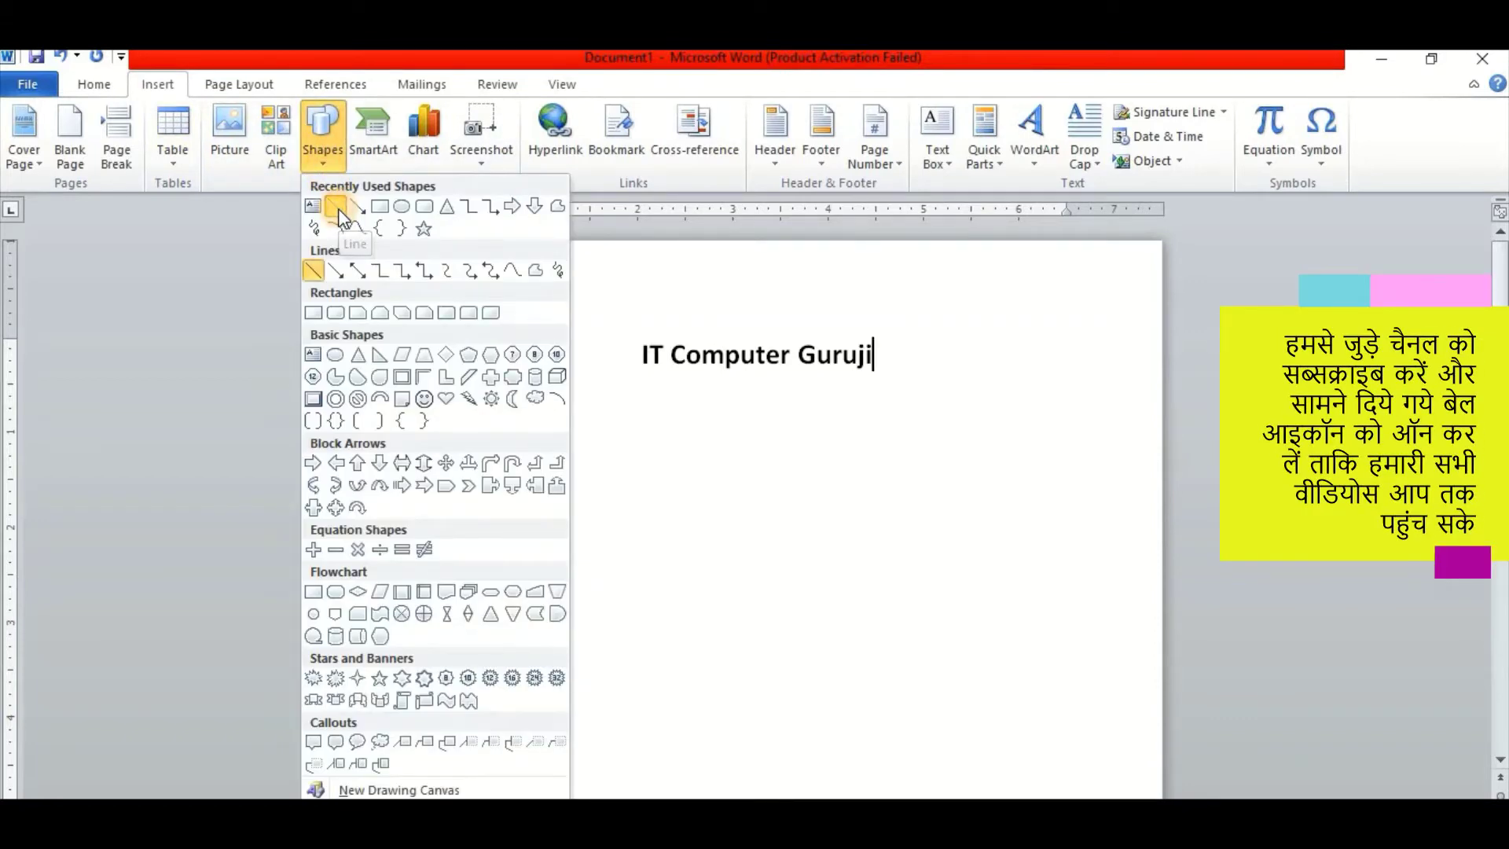
click(338, 209)
mouse_move(379, 402)
mouse_down()
mouse_move(1013, 393)
mouse_move(1131, 405)
mouse_move(1132, 425)
mouse_move(1131, 370)
mouse_move(1153, 402)
mouse_move(1074, 404)
mouse_move(1140, 404)
mouse_up()
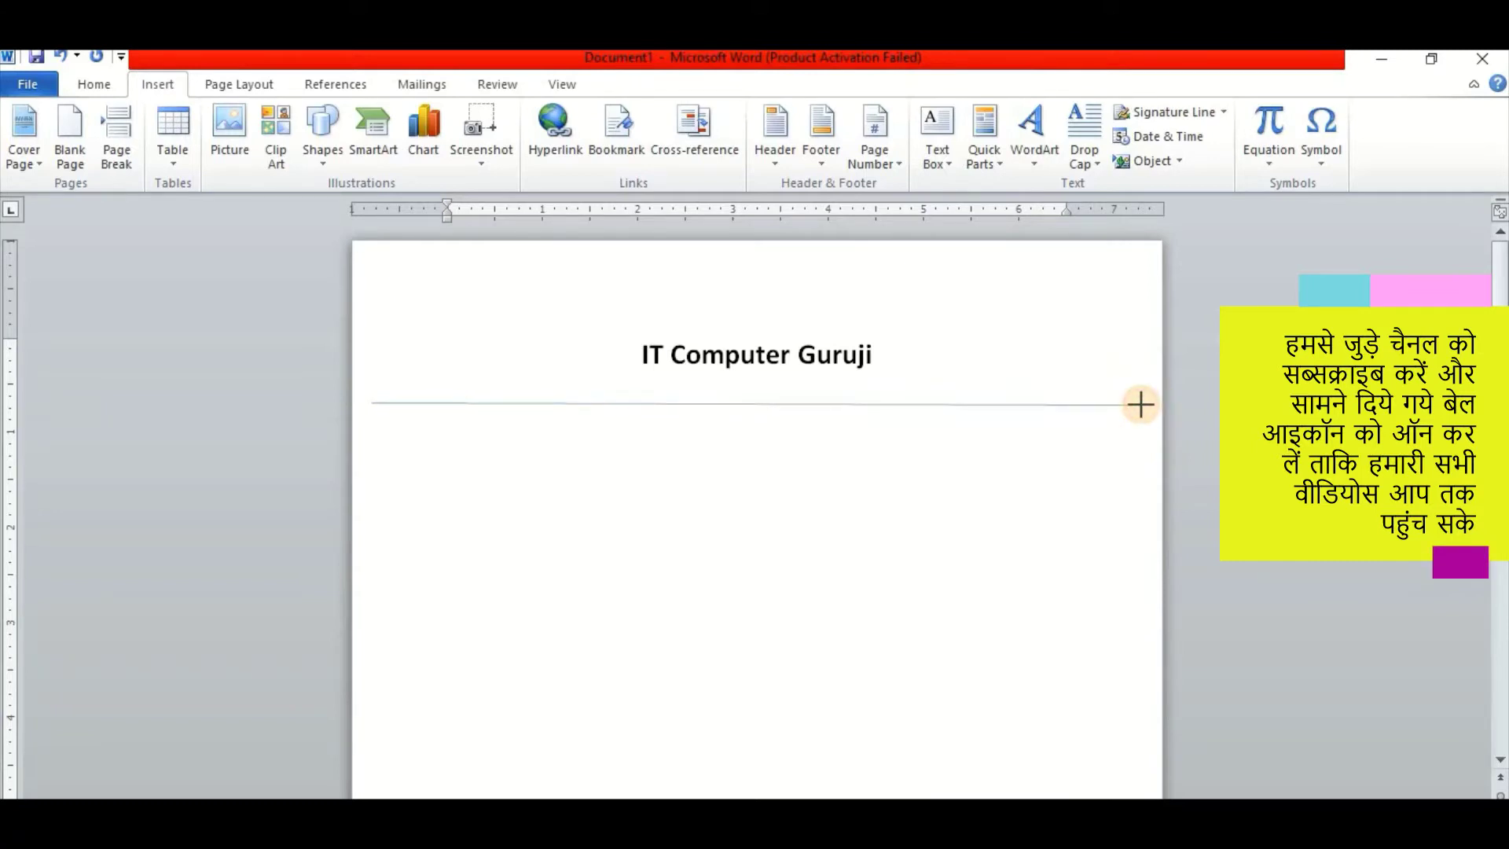
mouse_move(1140, 405)
mouse_down()
mouse_move(1156, 405)
mouse_move(1027, 404)
mouse_move(1146, 403)
mouse_up()
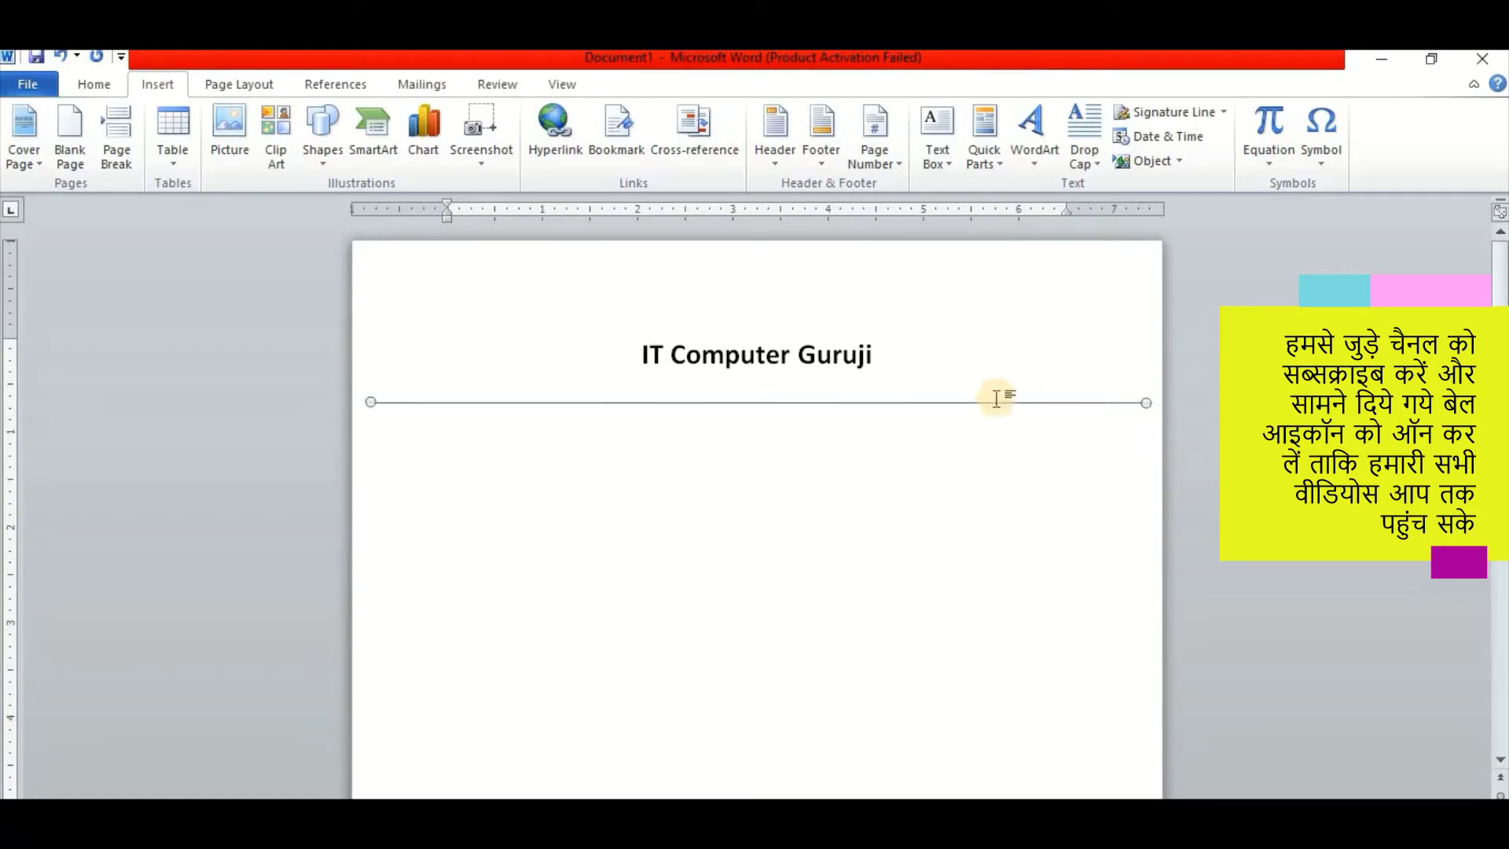
drag(809, 412, 809, 437)
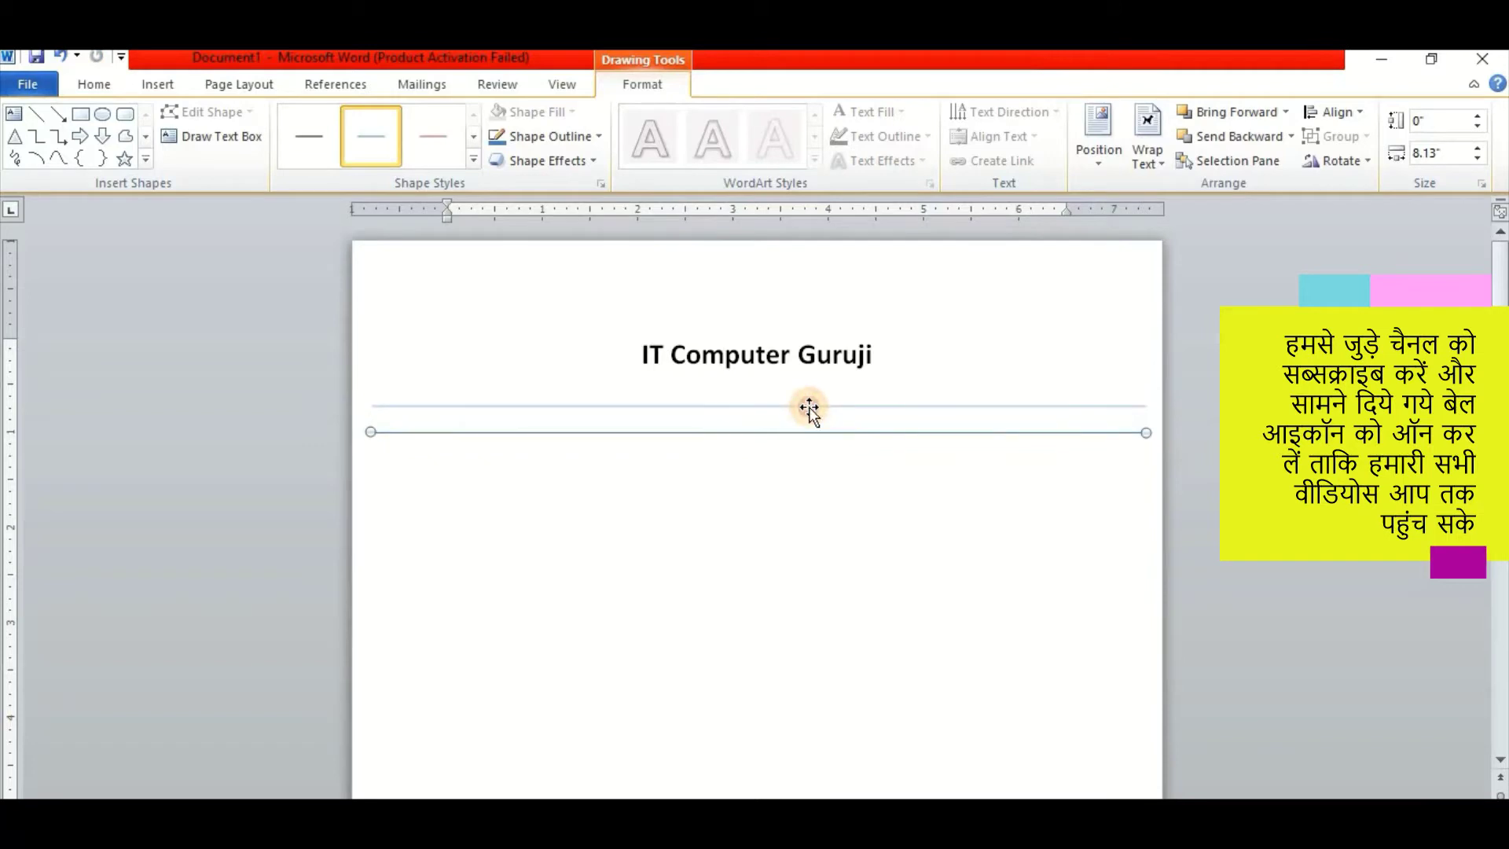
drag(809, 409, 809, 408)
click(450, 448)
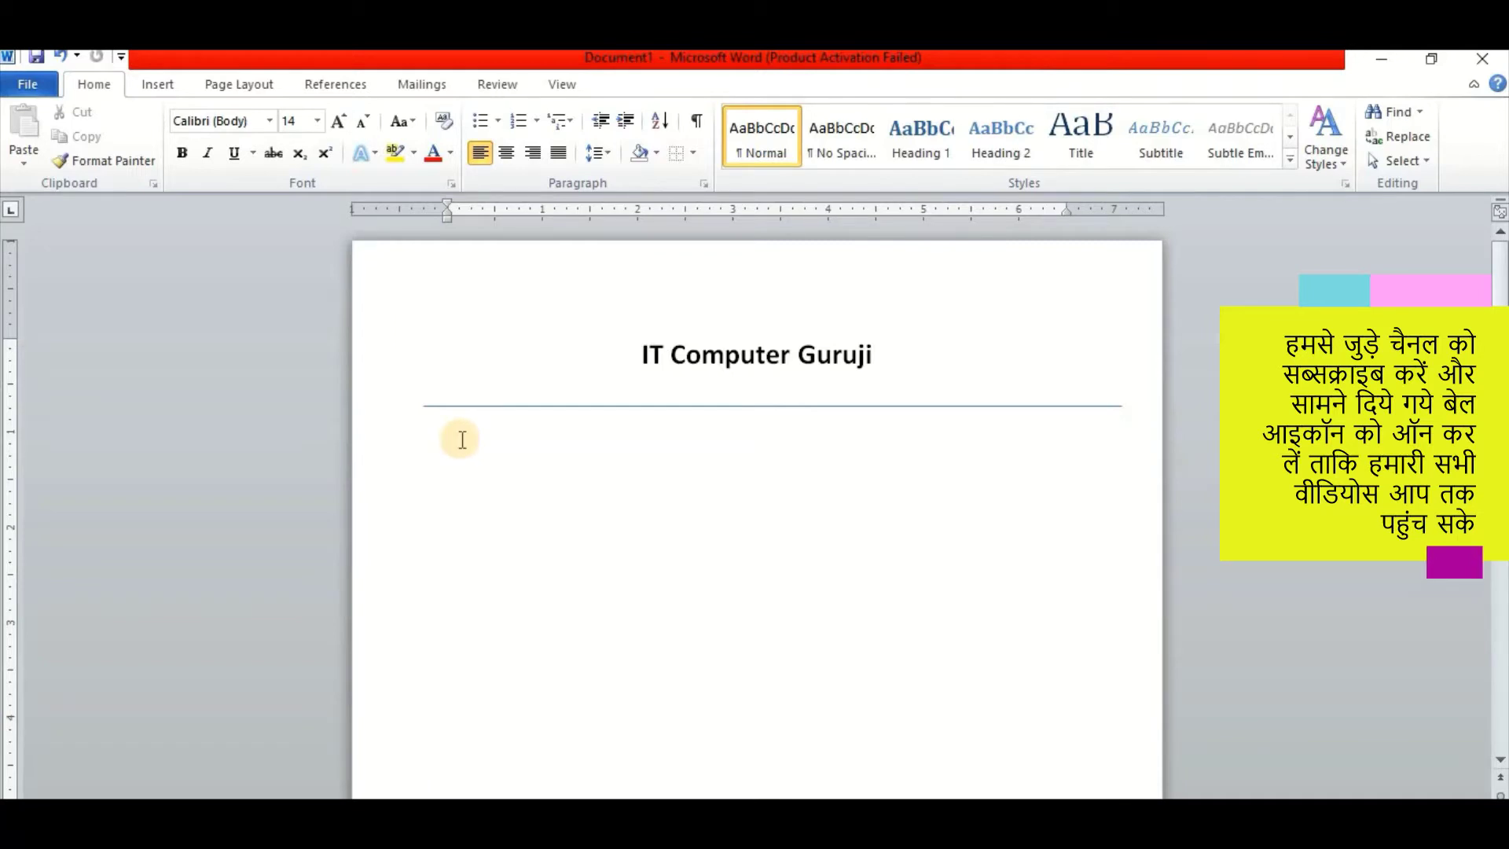
Create plain, thick, dotted and double border lines from ---, ___, *** and === on successive lines.
key(ctrl+z)
key(ctrl+y)
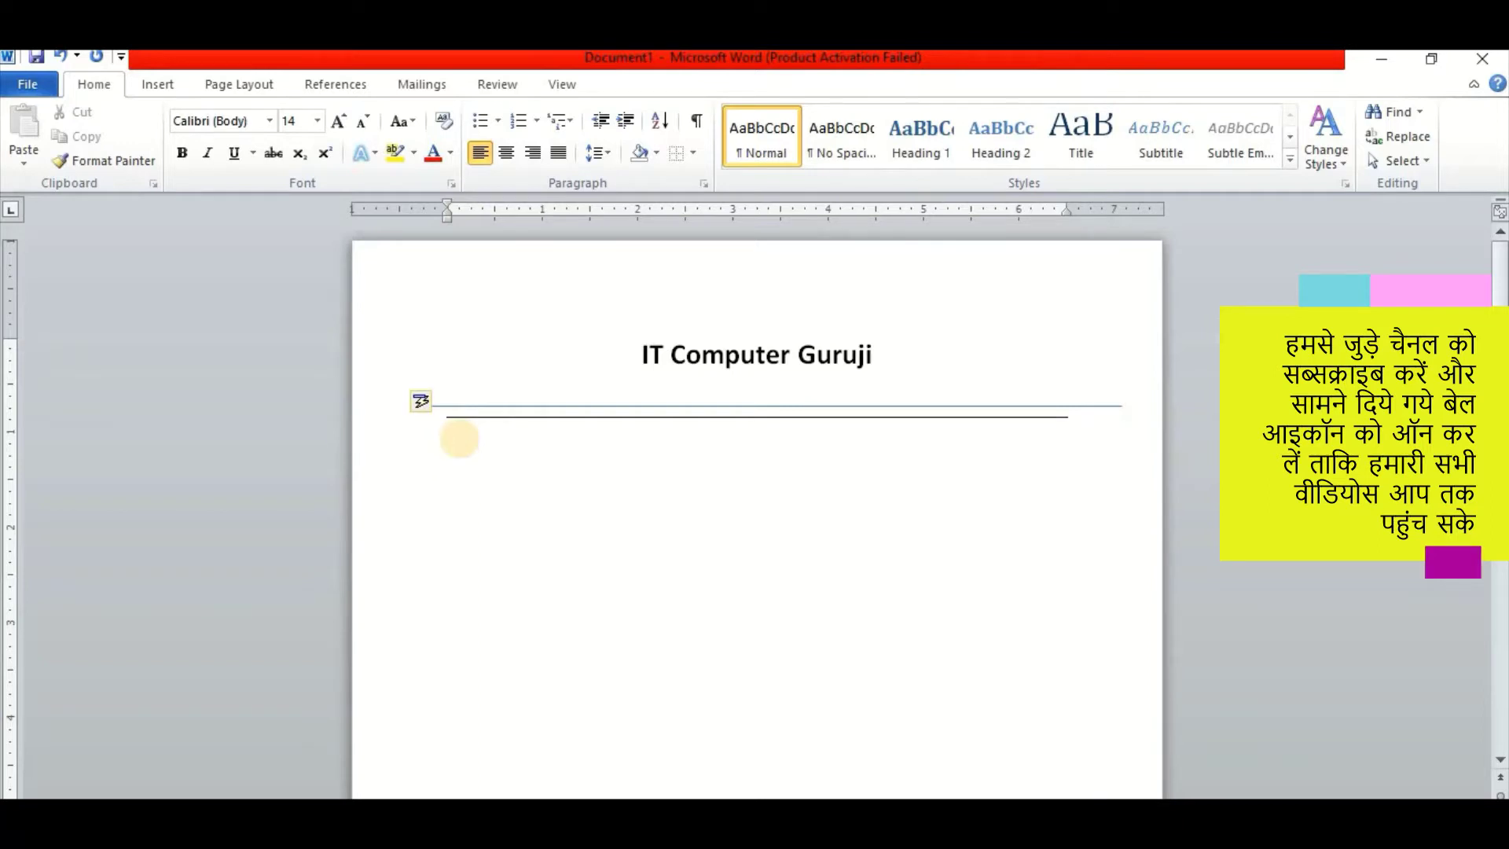
ctrl+scroll(460, 438, up, 3)
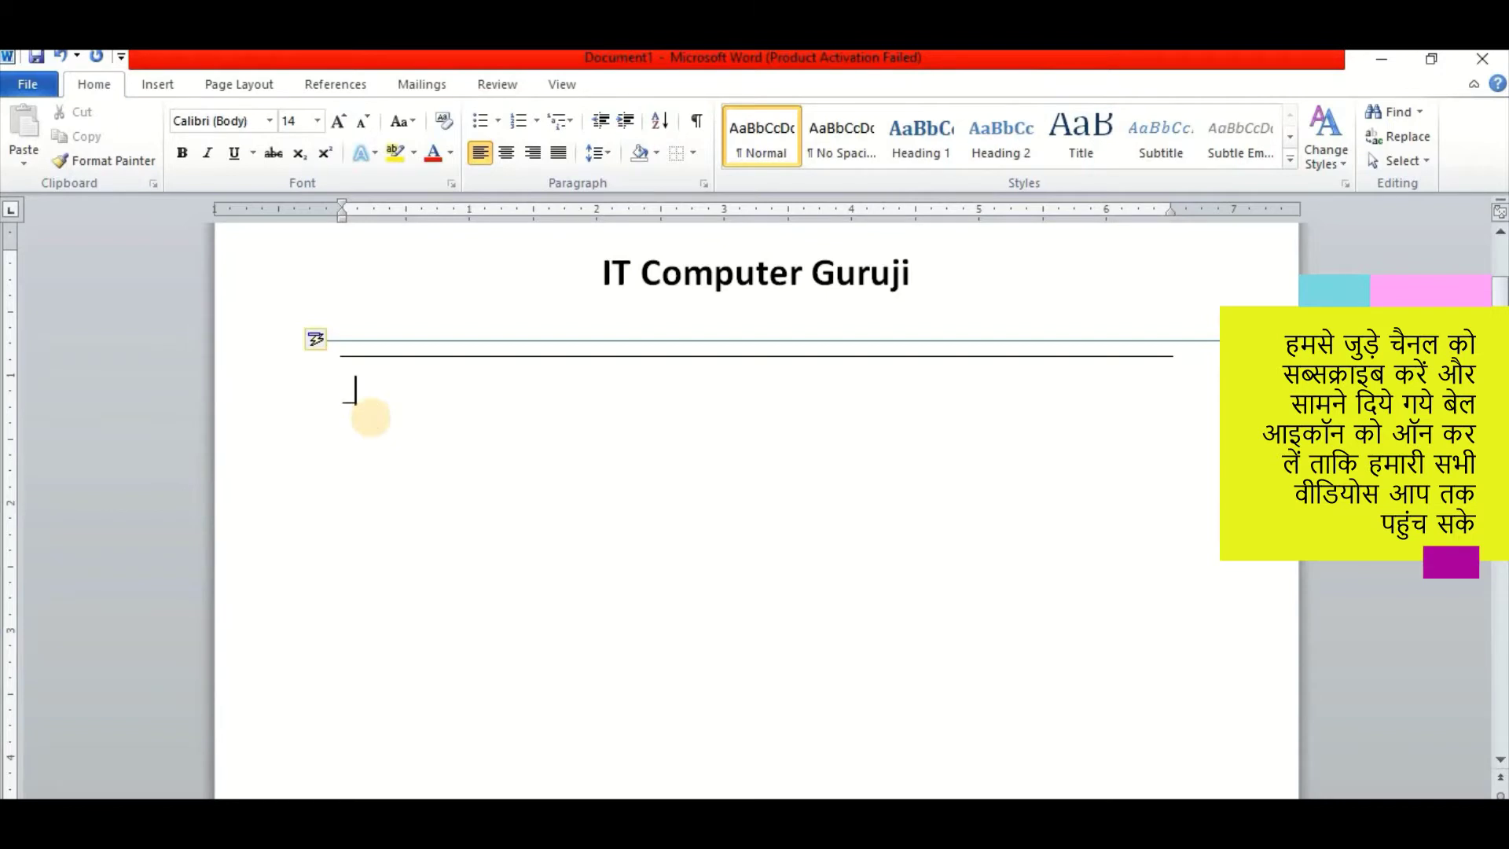
text(__)
key(Return)
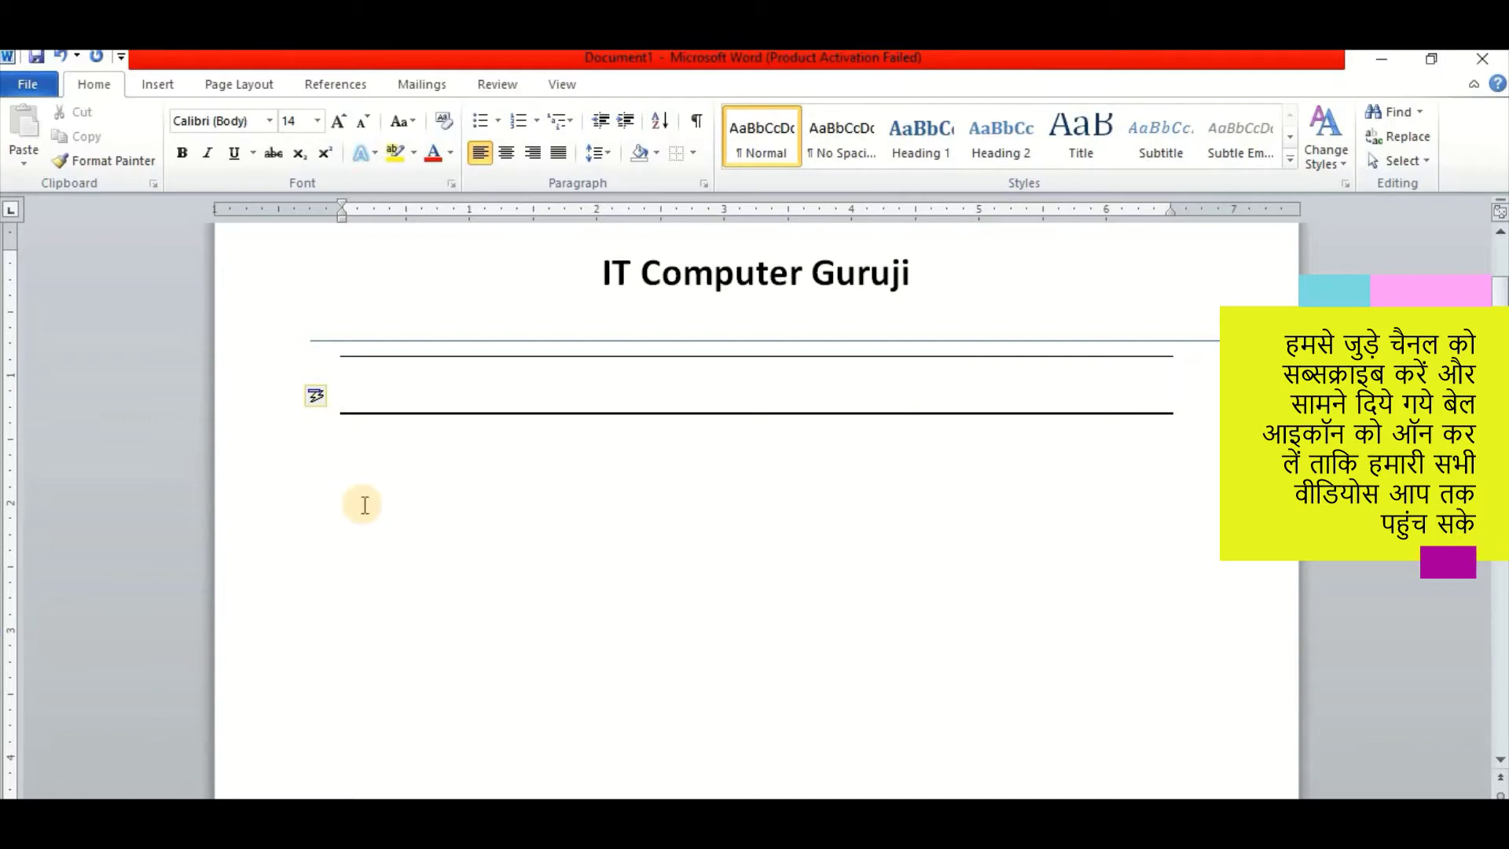
text(*)
text(*)
key(Return)
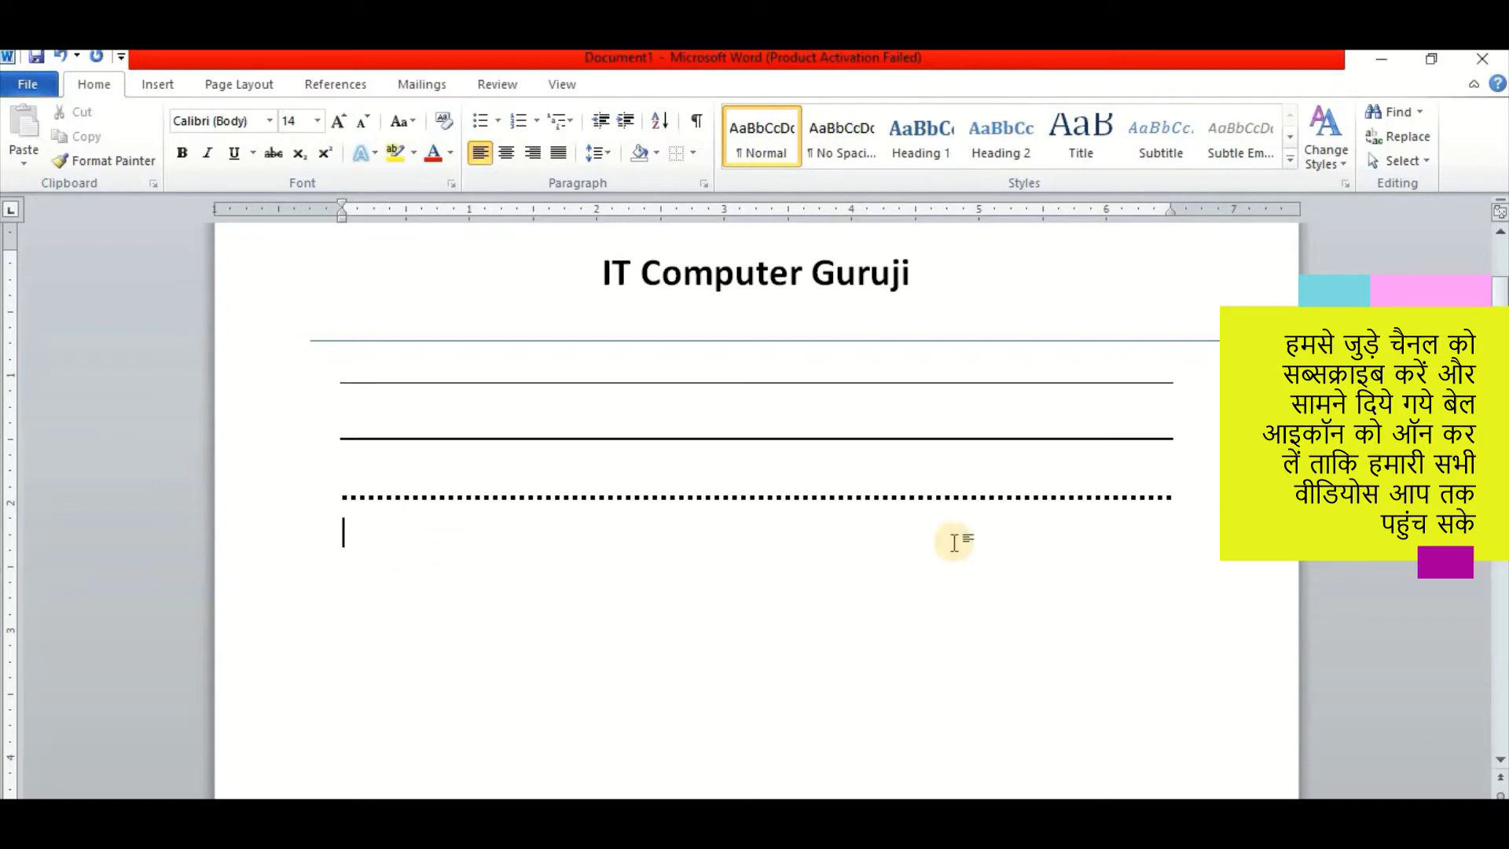
text(===)
key(Return)
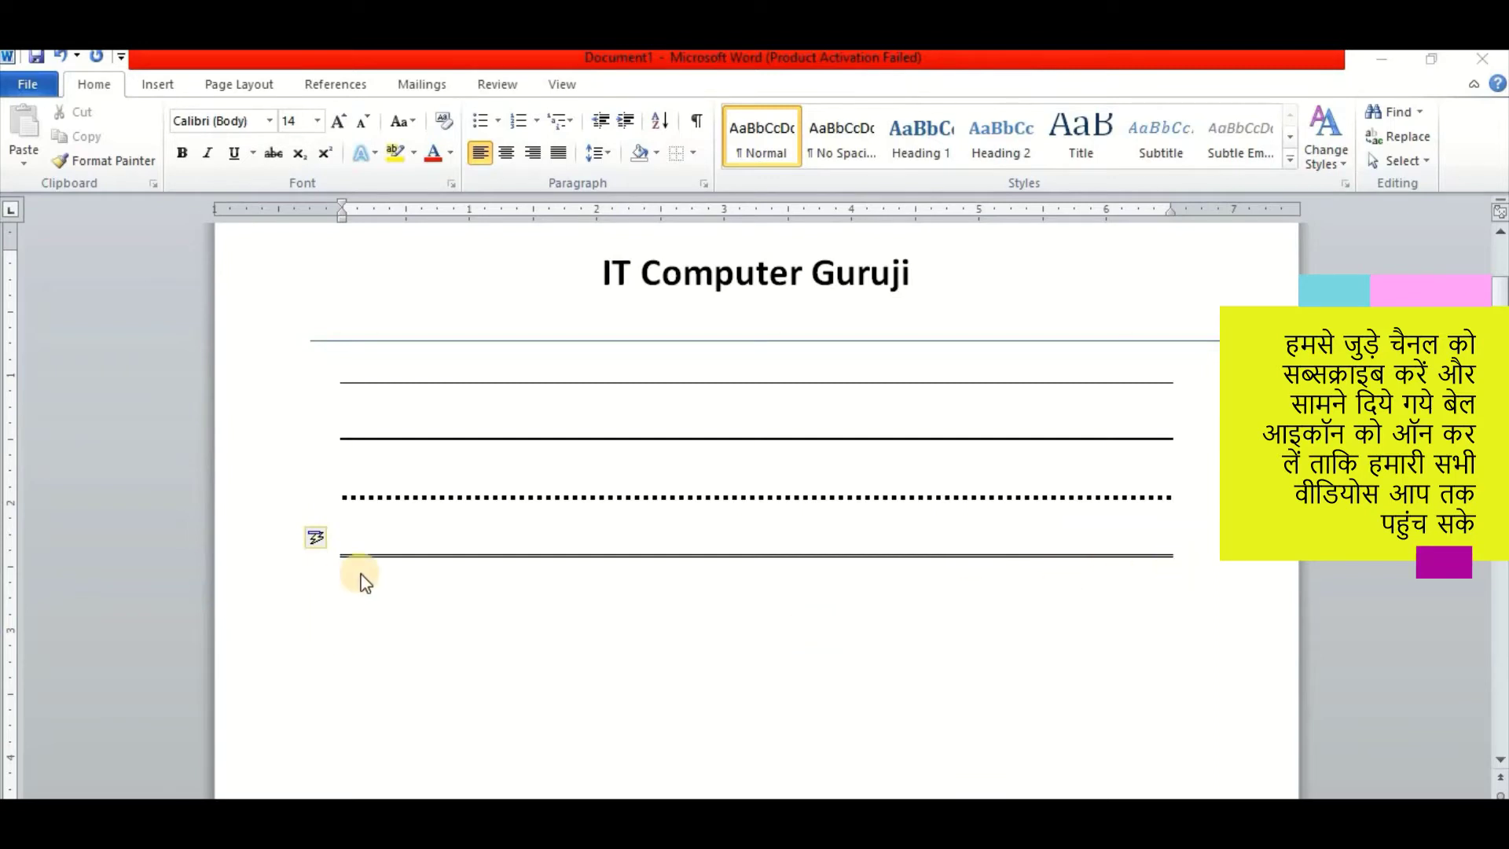
On the empty line below, add a triple line with ### and a wavy line with ~~~.
click(355, 616)
text(###)
key(Return)
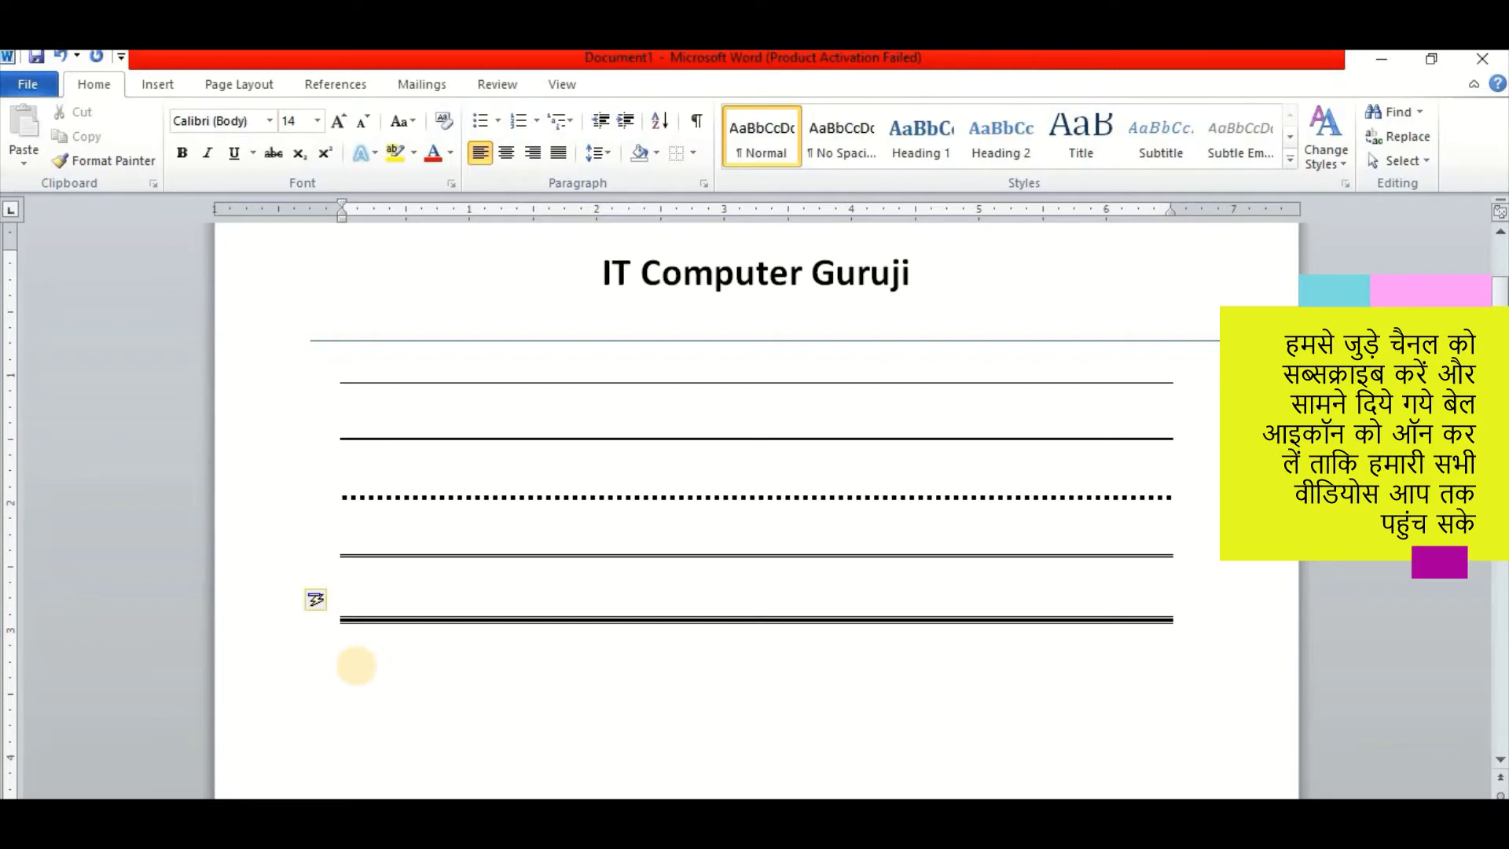
text(~~~)
key(Return)
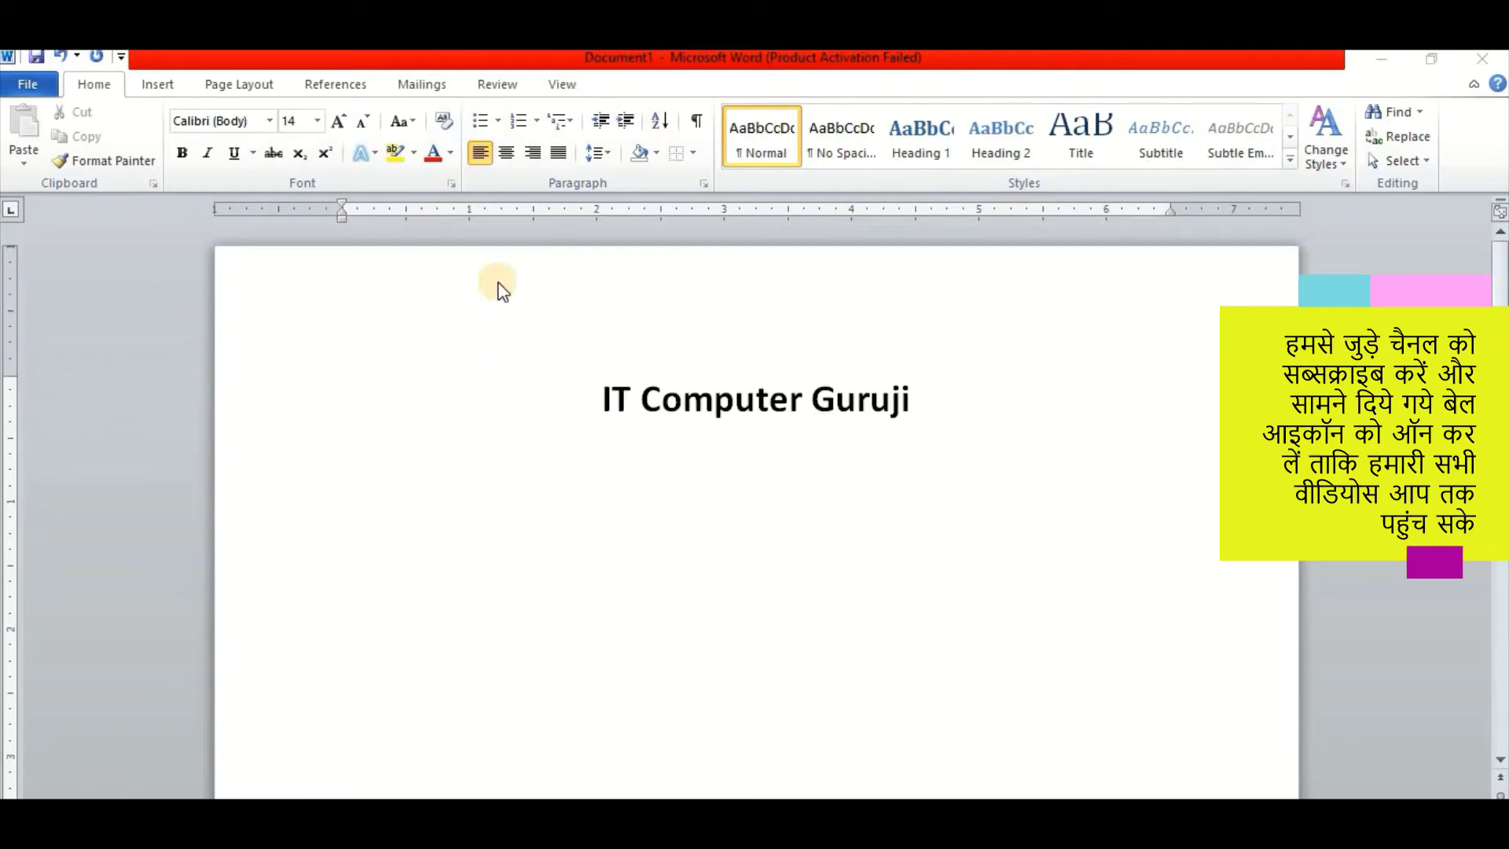
Browse numbering styles, then type '1. gjhfhjf' and three more items to auto-build a numbered list.
click(360, 484)
click(540, 124)
click(351, 485)
text(1.)
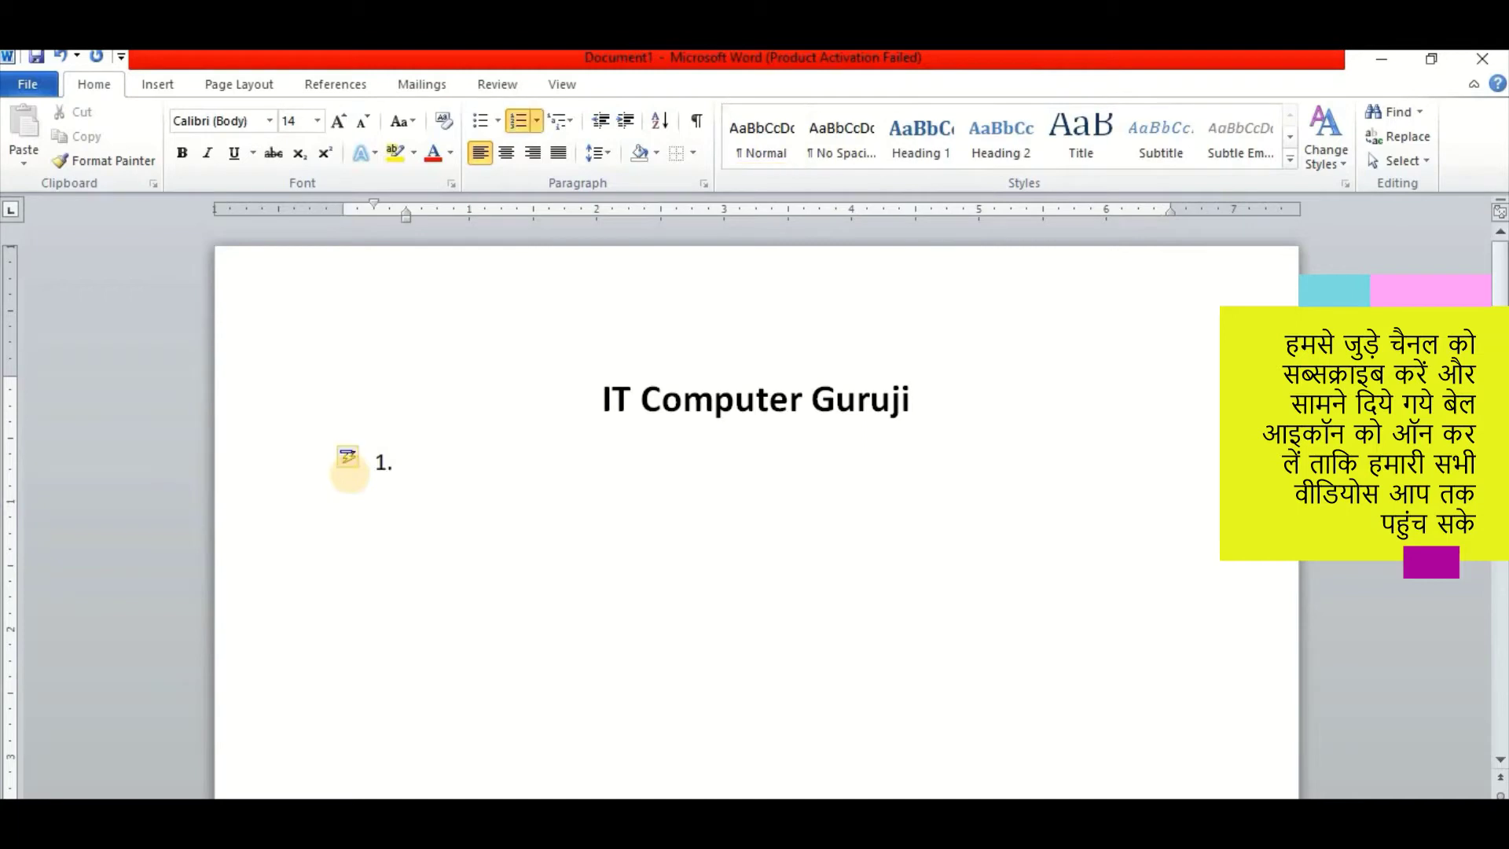
text( gjhfhjf)
key(Return)
text(uguguy)
key(Return)
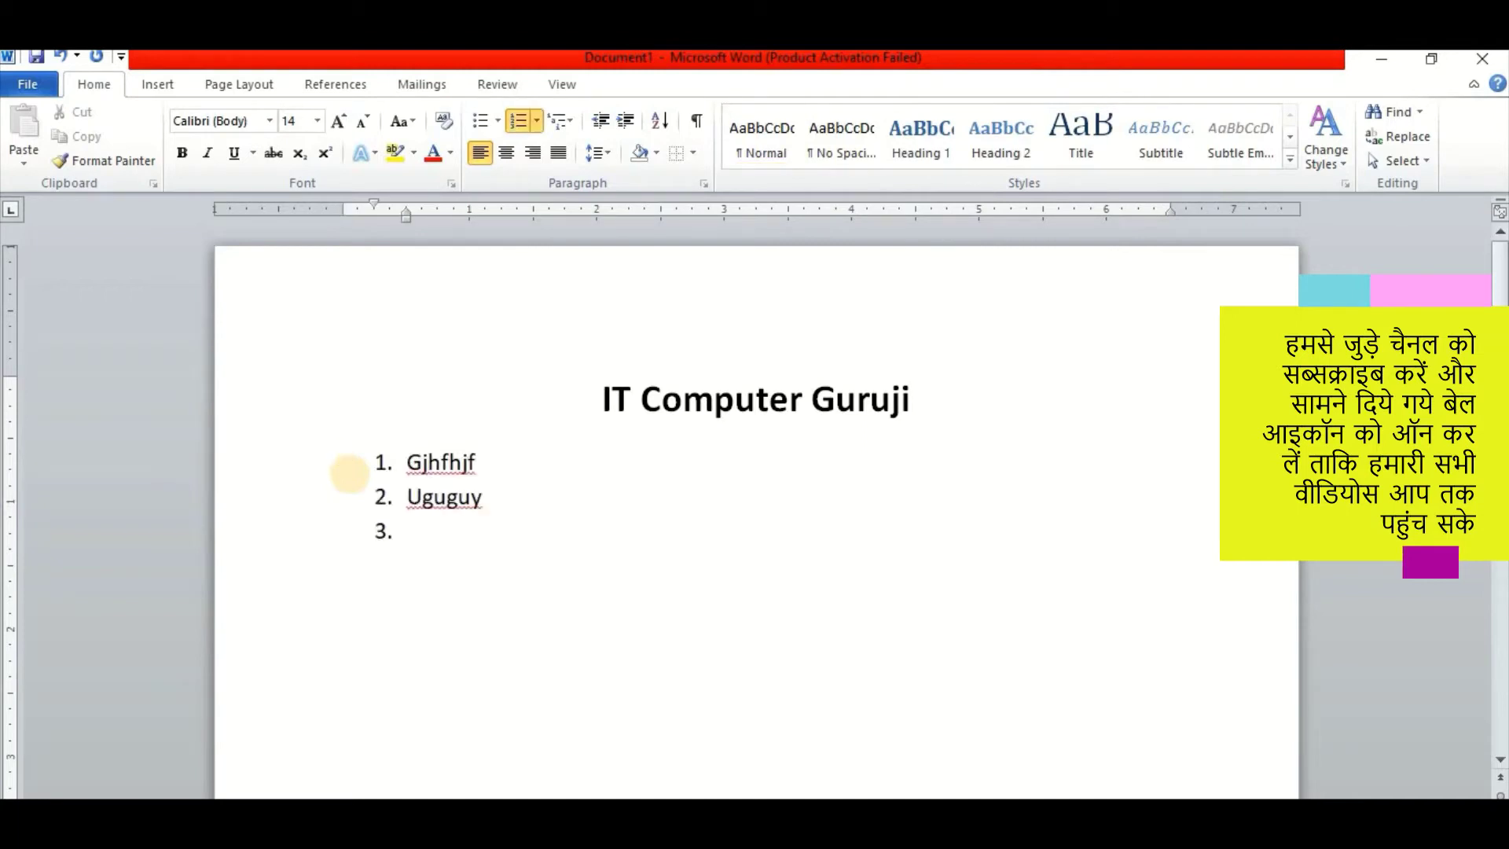
text(uyfufyuy)
key(Return)
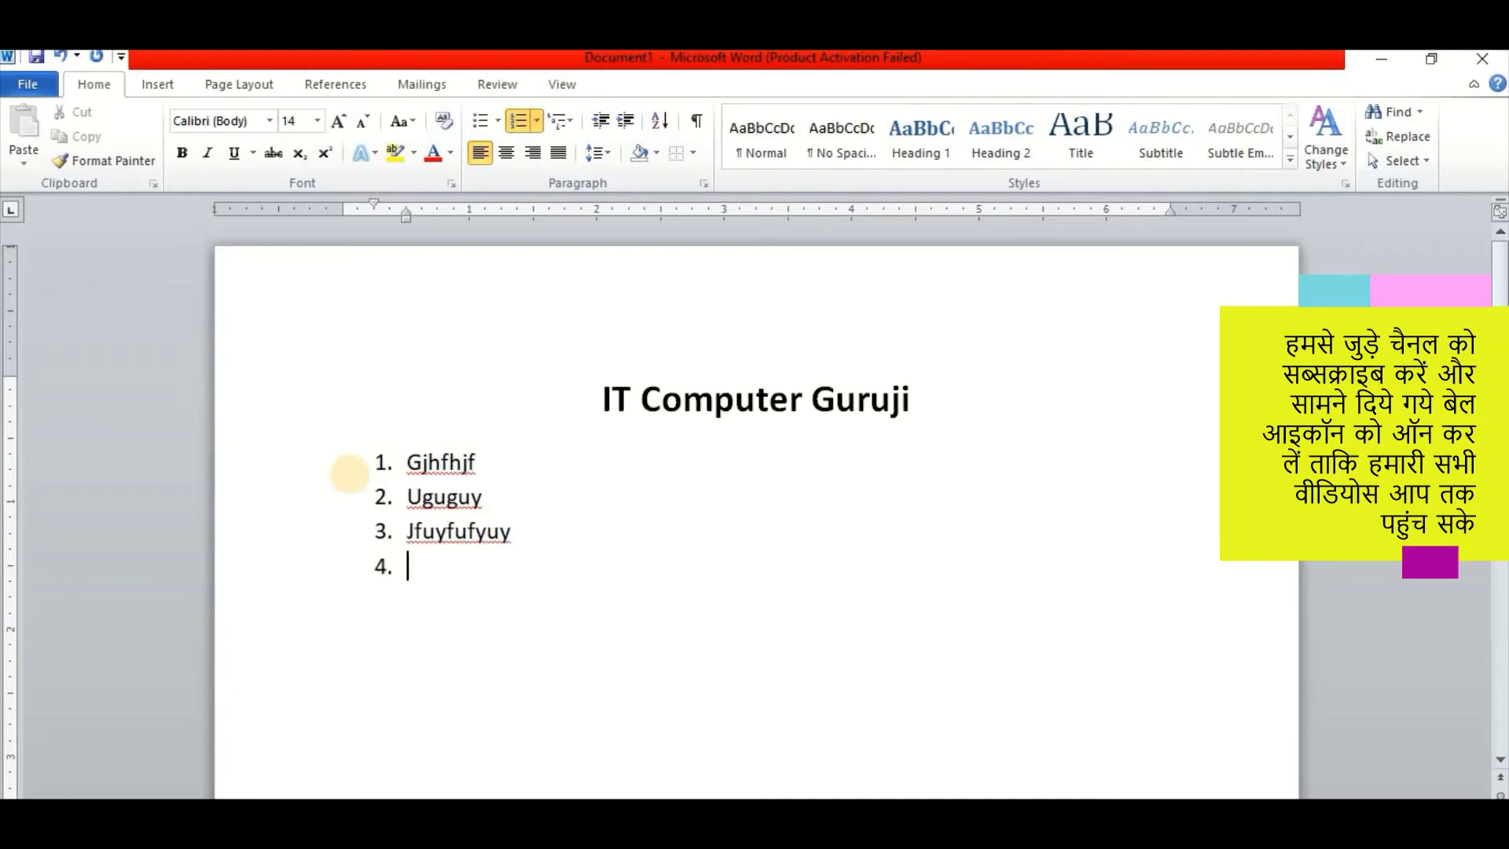
text(jguyfuyf)
key(Return)
Select the four numbered list items, leaving the title out, and delete them.
drag(409, 601, 385, 426)
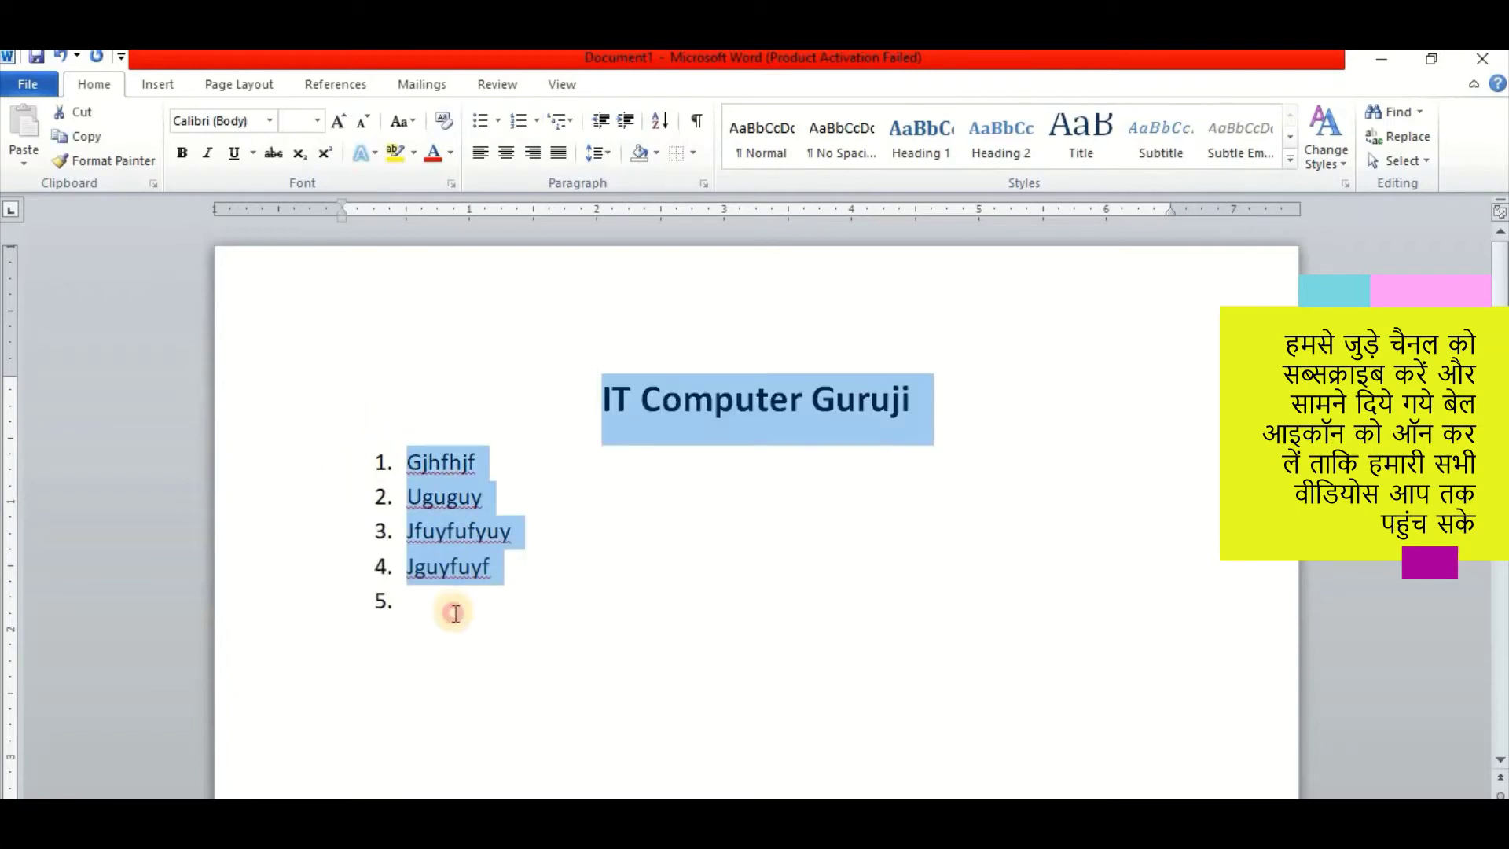
click(448, 610)
shift+click(405, 461)
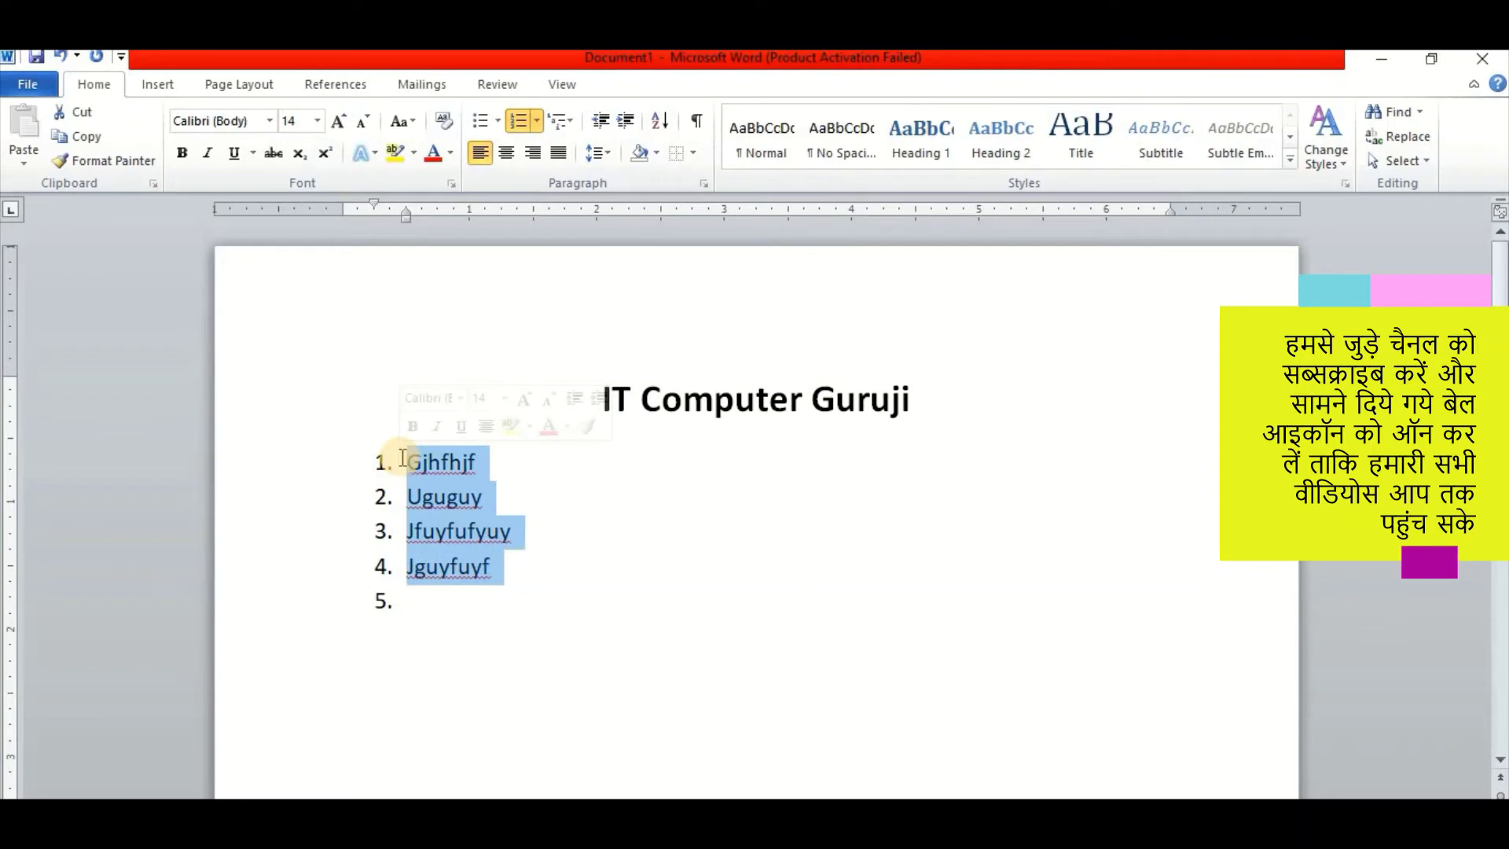
key(BackSpace)
key(BackSpace)
key(BackSpace)
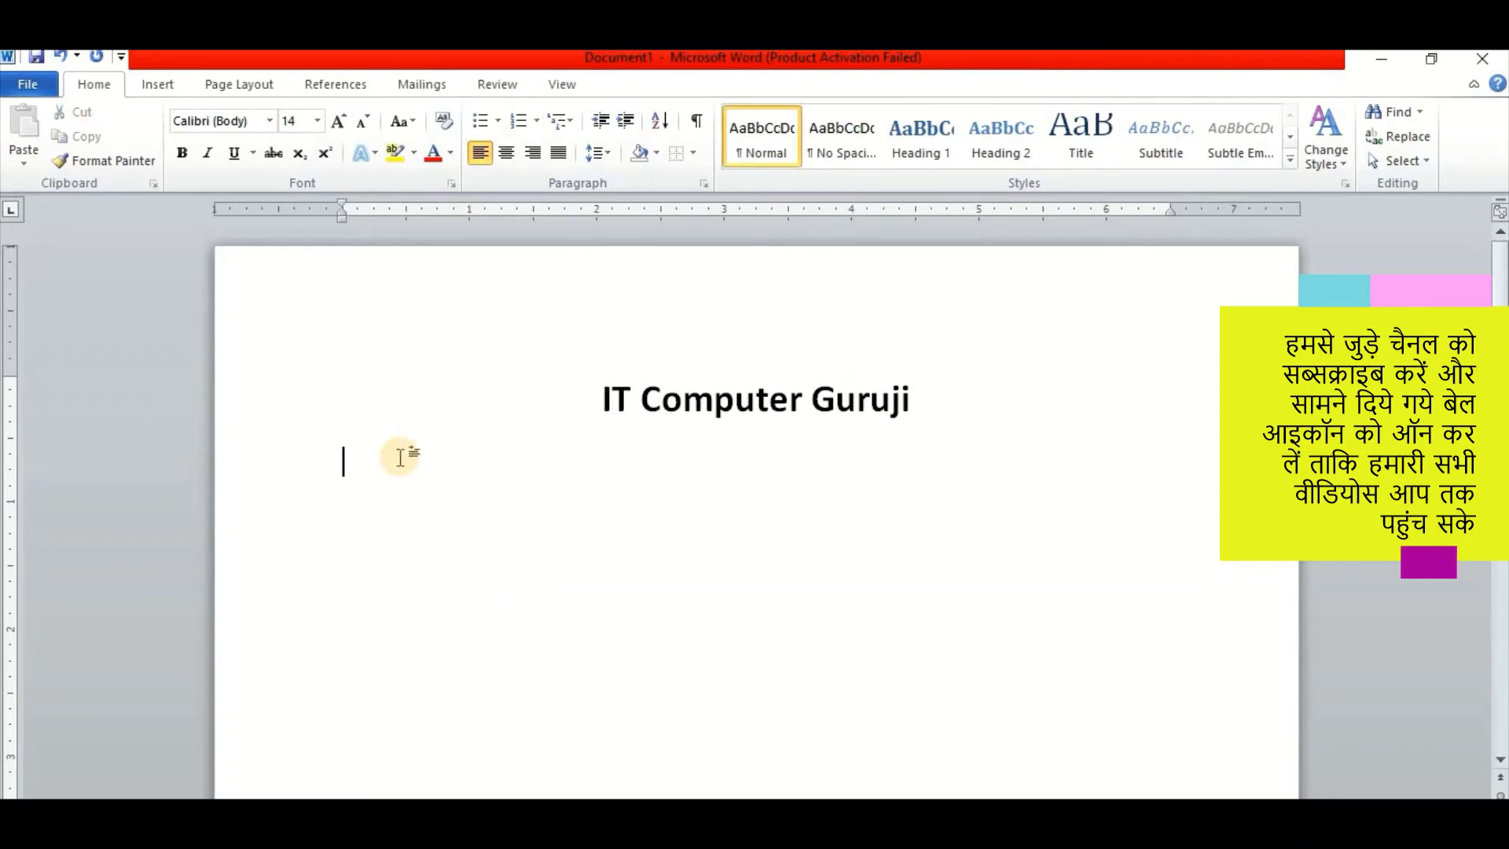
text(A.)
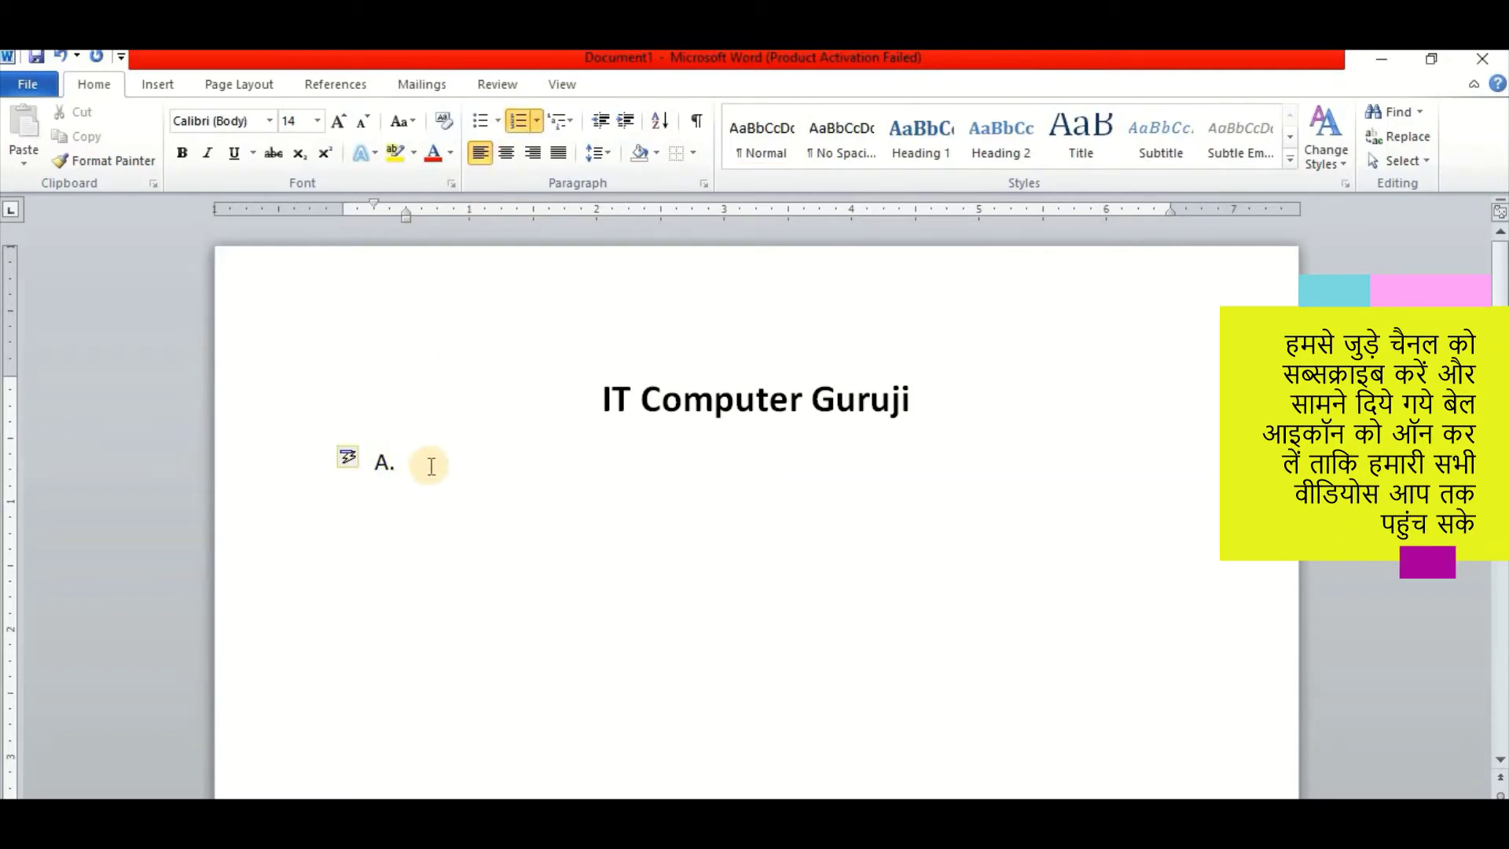
text( fhfhfyfyufyf)
key(Return)
text(yfyfyuf)
key(Return)
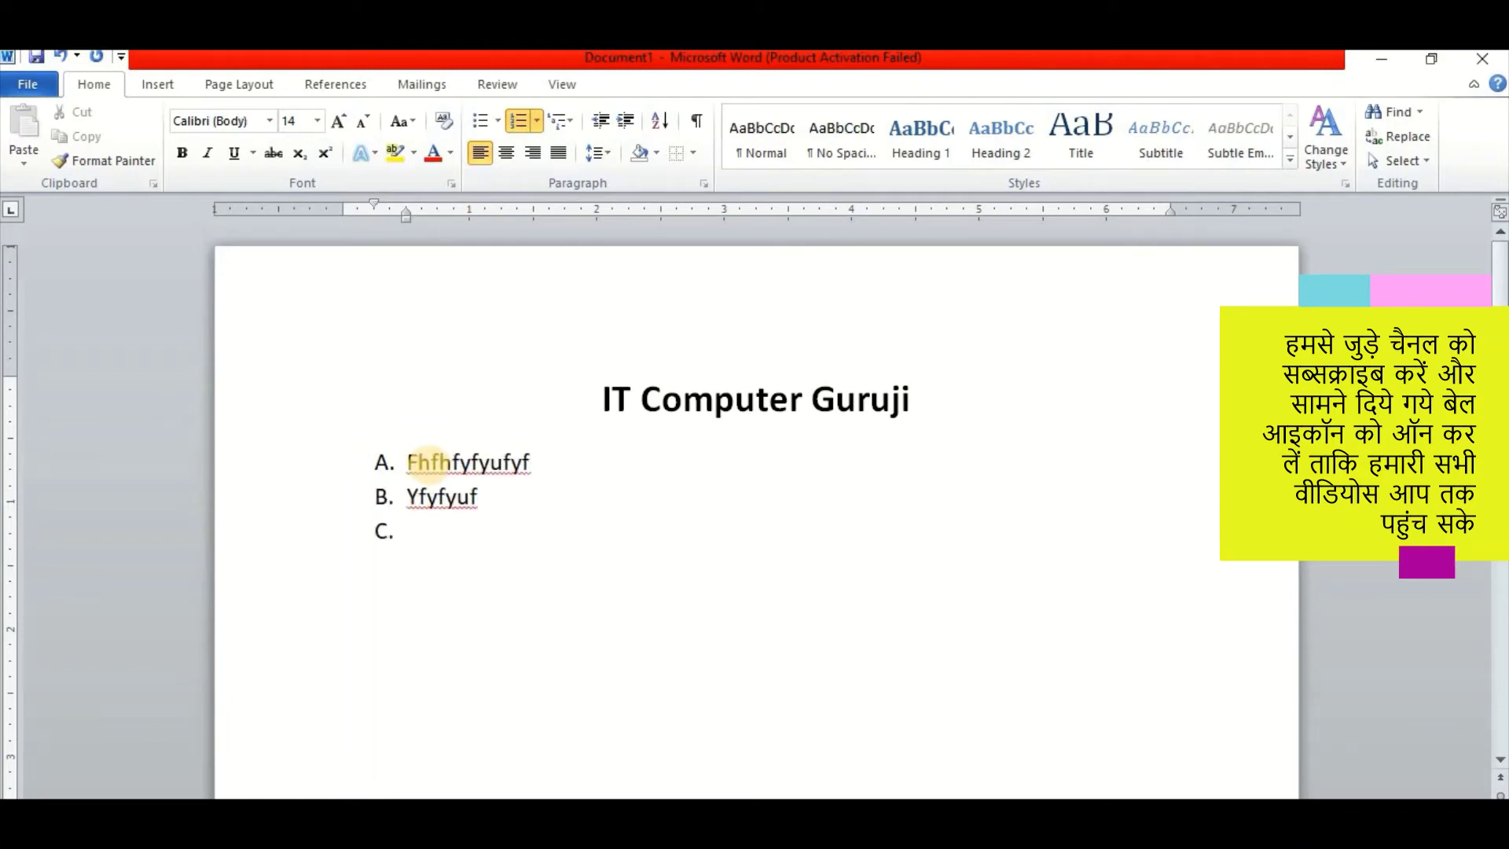
text(yfyufyuf)
key(Return)
text(hgchy)
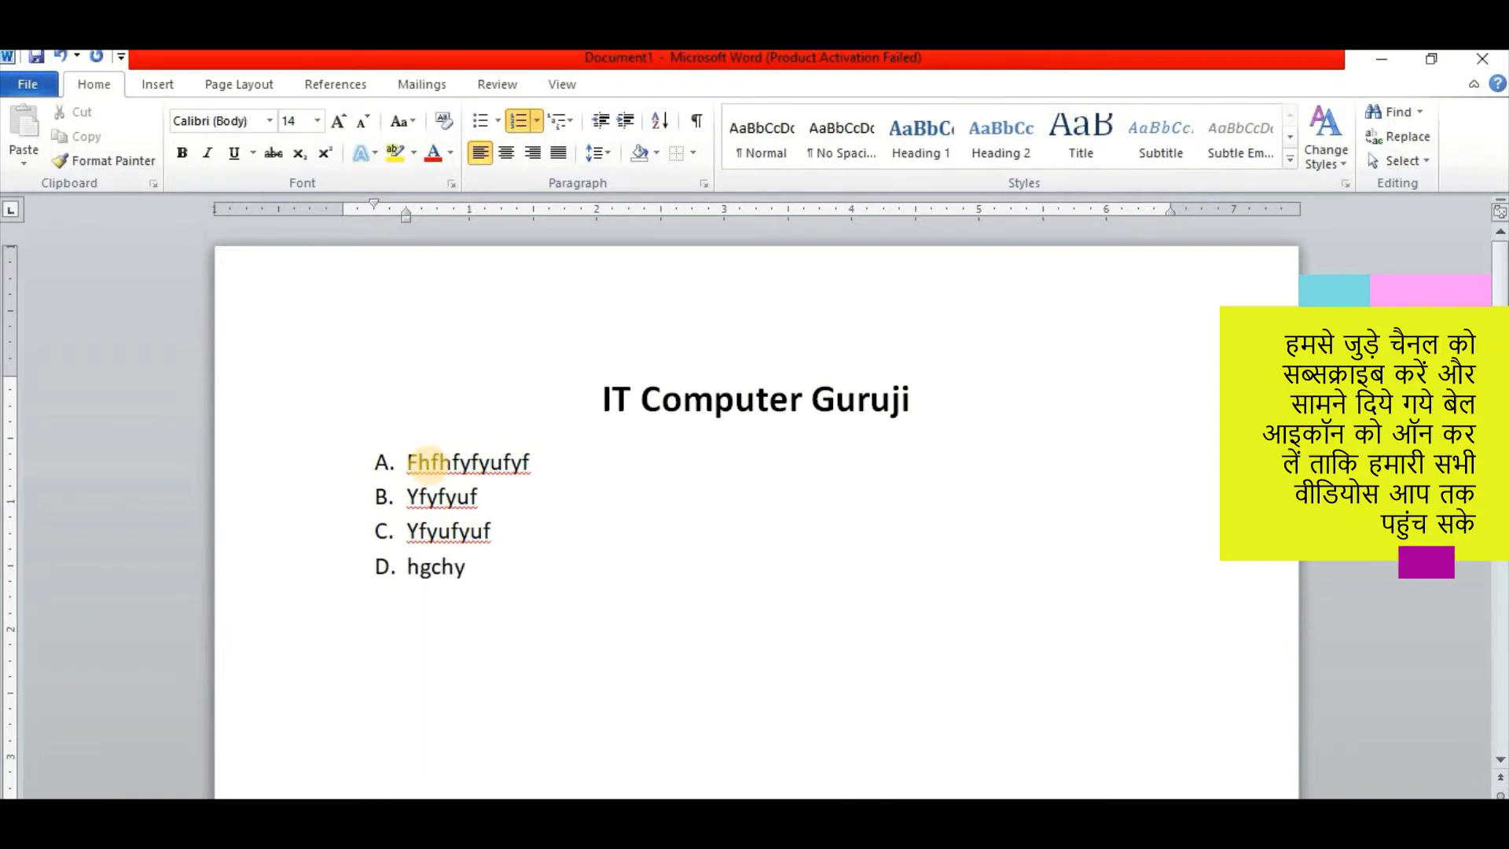
text(cyt)
key(Return)
text(fyufu)
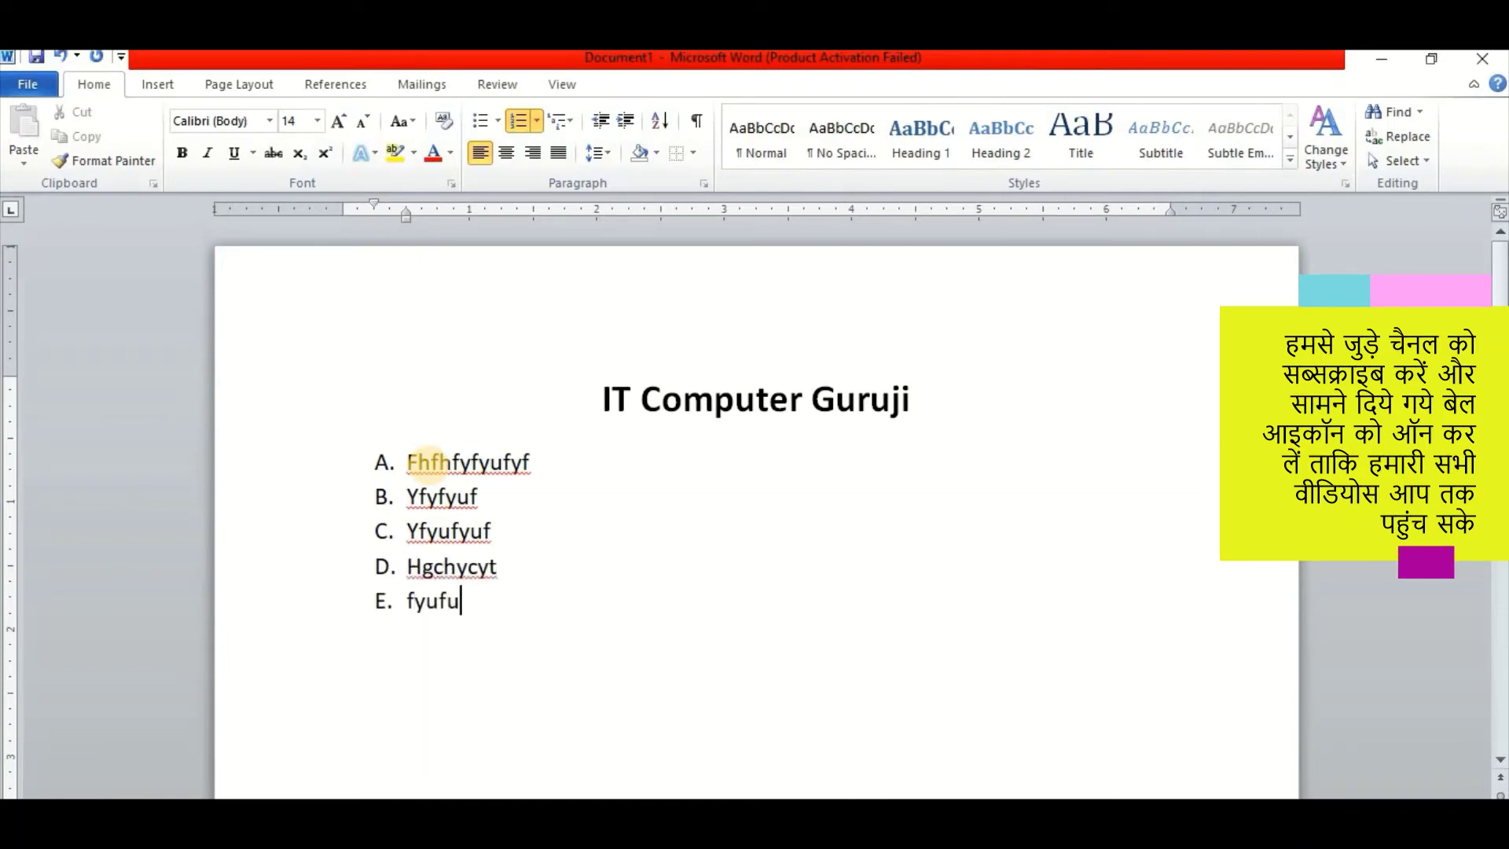
key(Return)
text(yfuyfuyf)
key(Return)
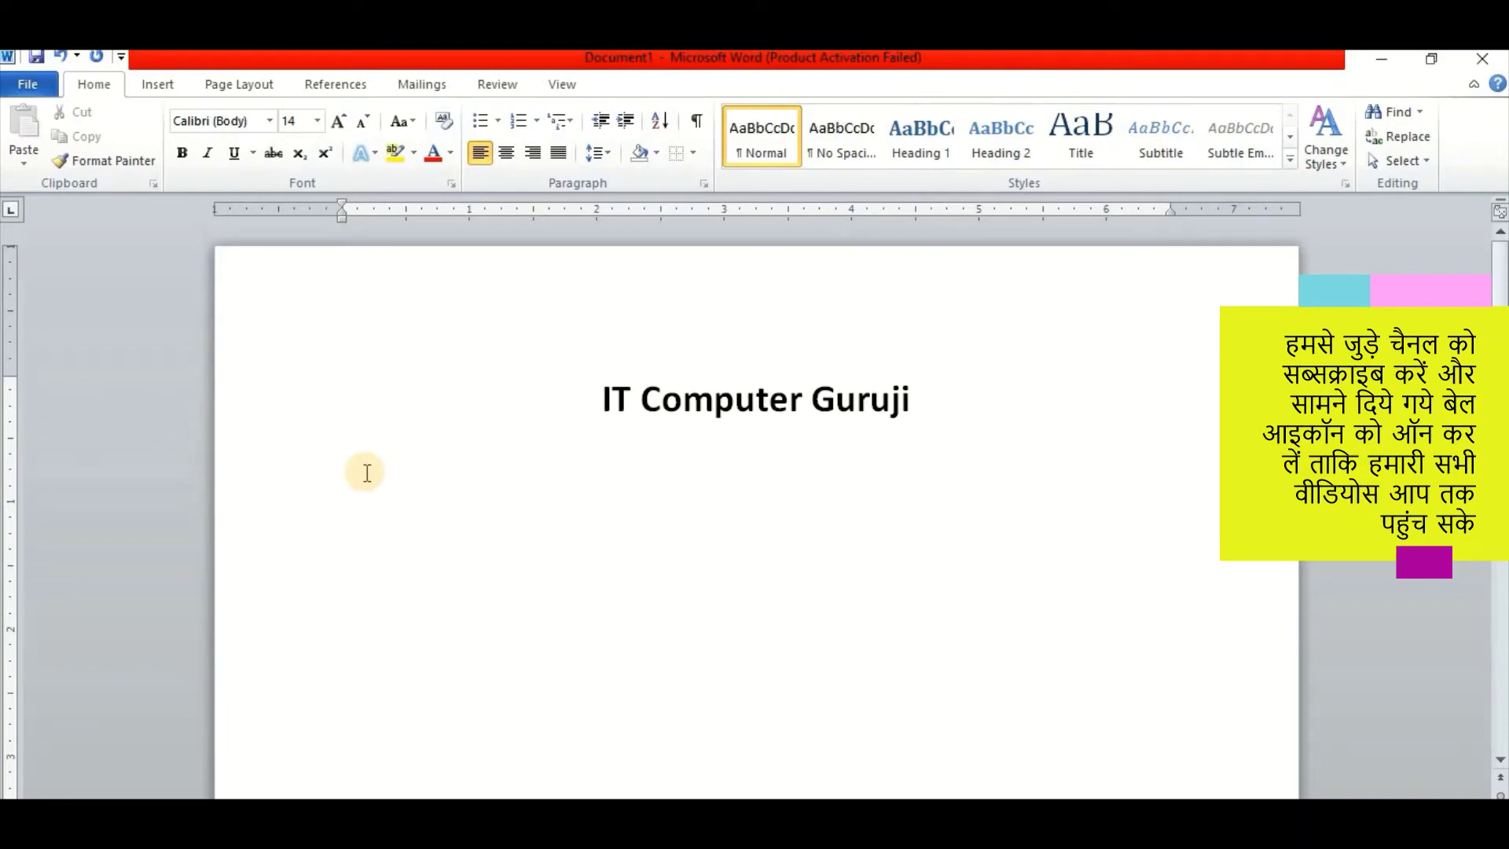
Type 'i dgdgdyttdfyt' to start a roman-numeral list, then add items up to an empty vii.
text(i.)
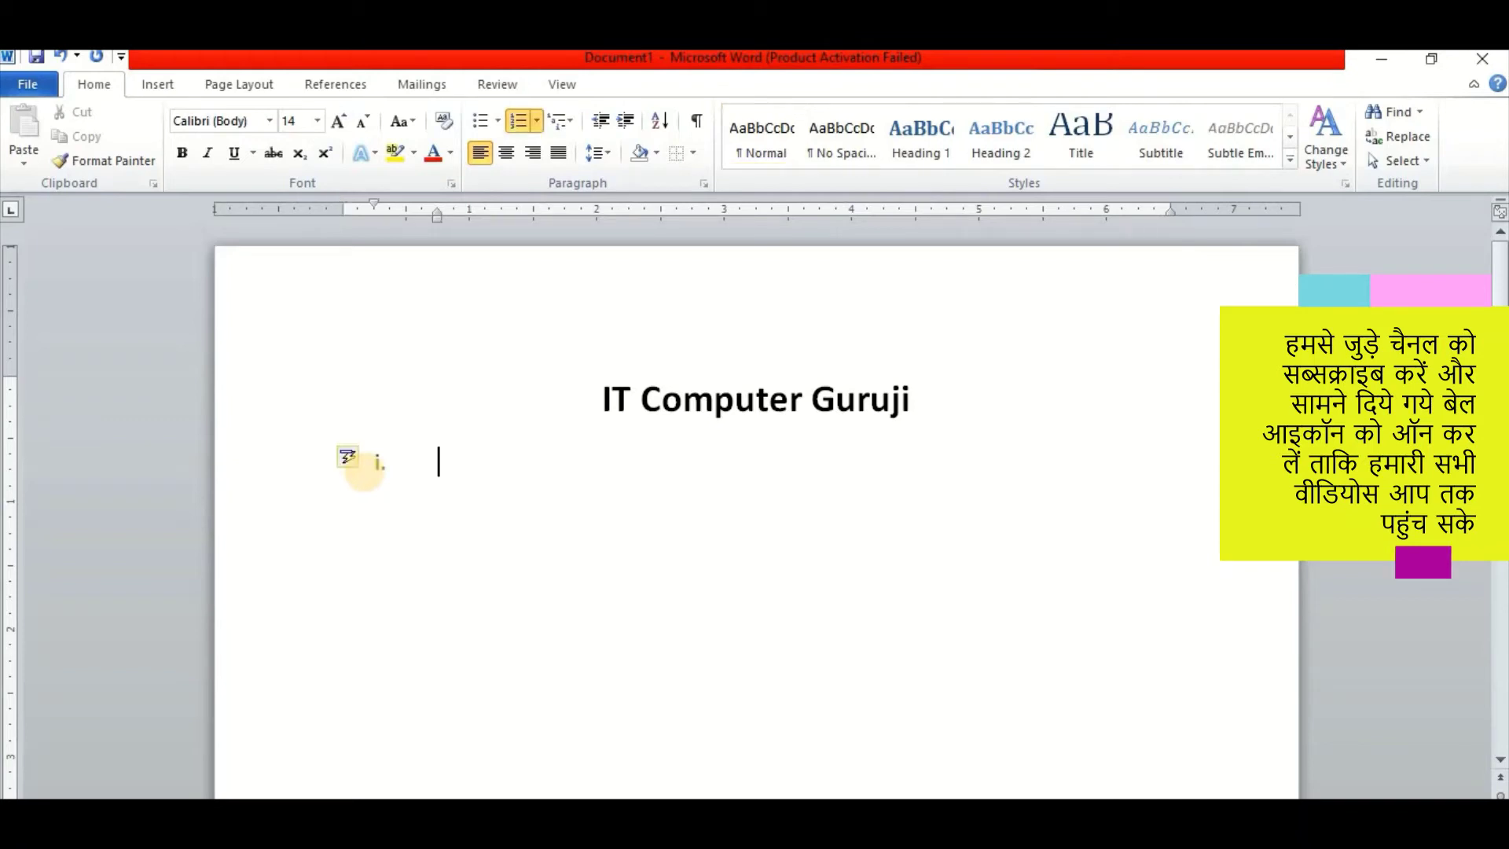
text( dgdgdyttdfyt)
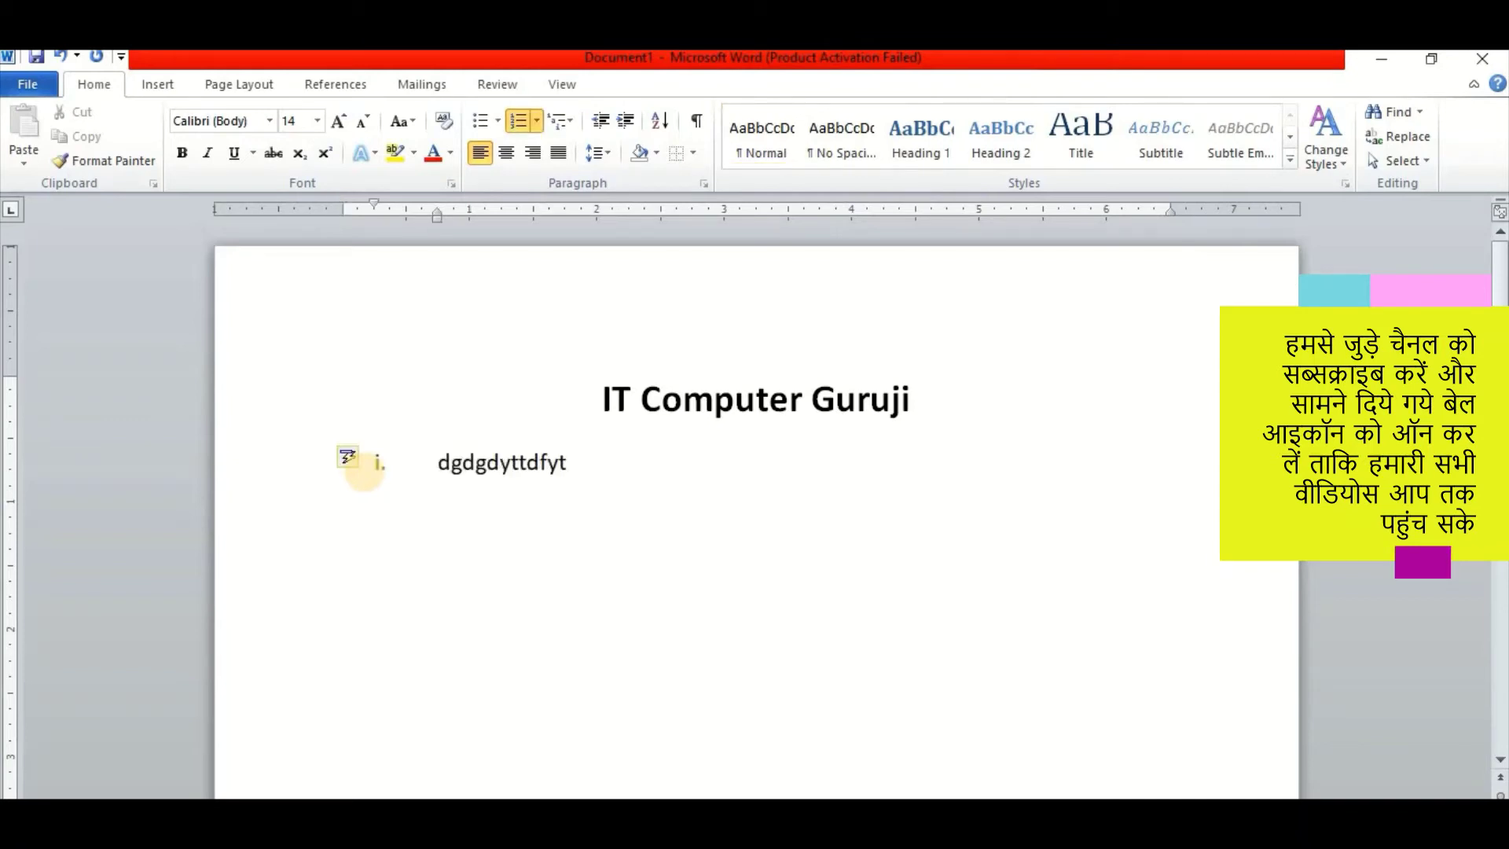
key(Return)
text(tytfytcdytcdyt)
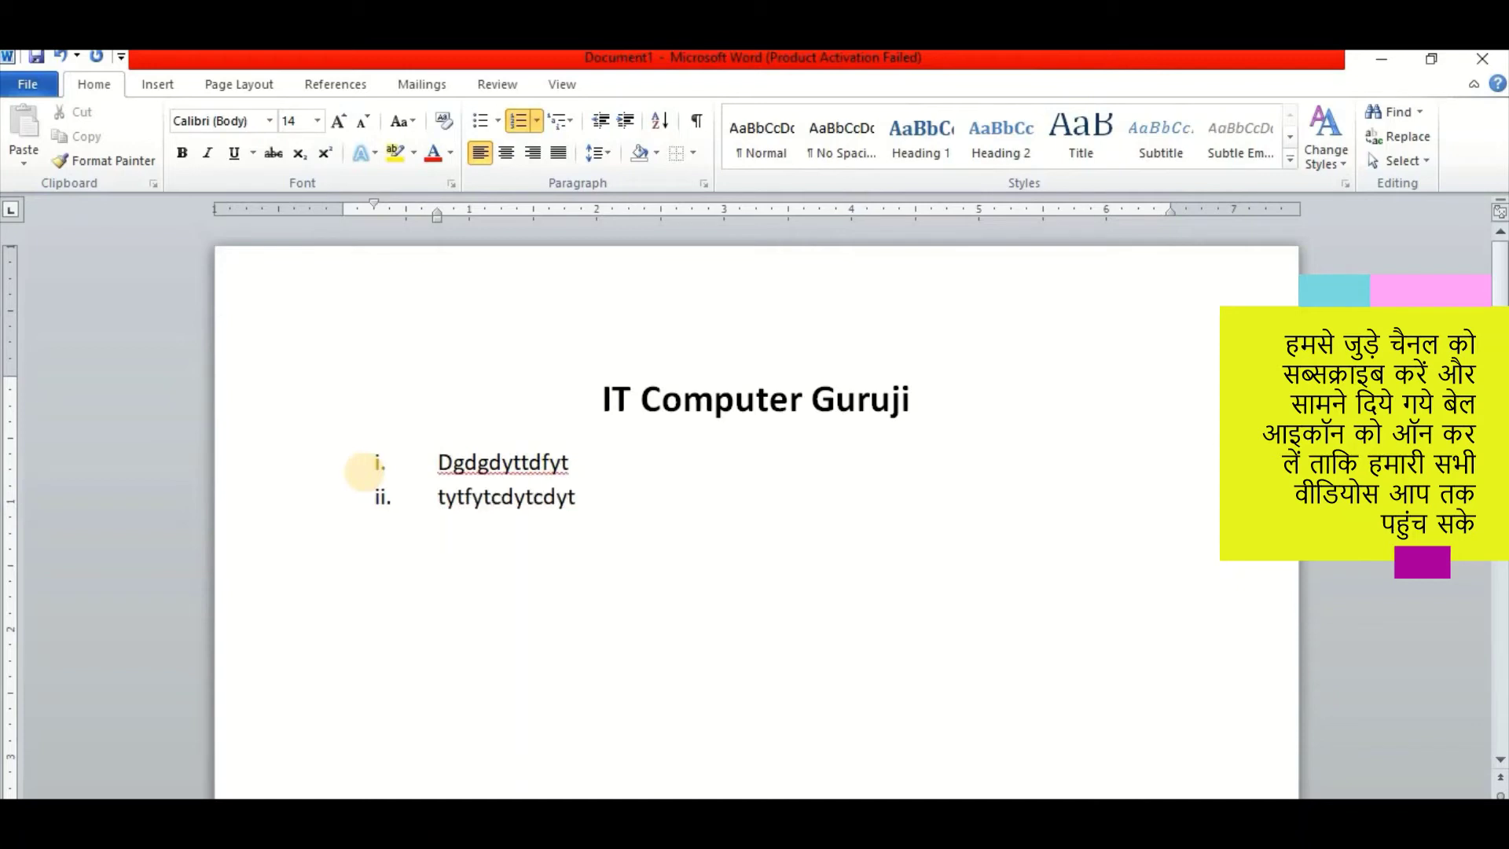
key(Return)
text(yfydytdcyt)
key(Return)
text(fy)
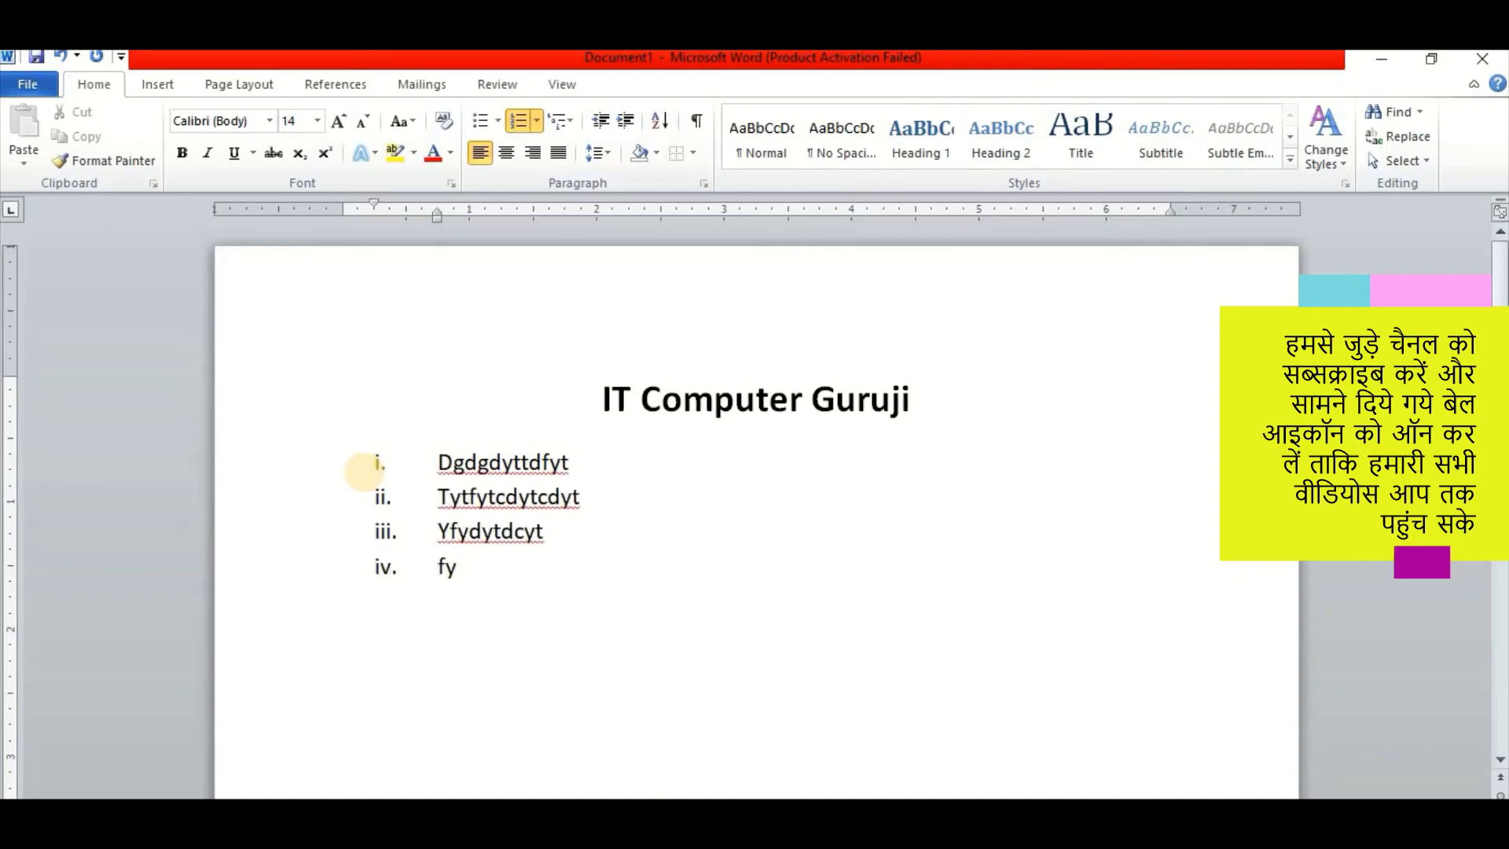
text(ufuf)
text(yfuyfuf)
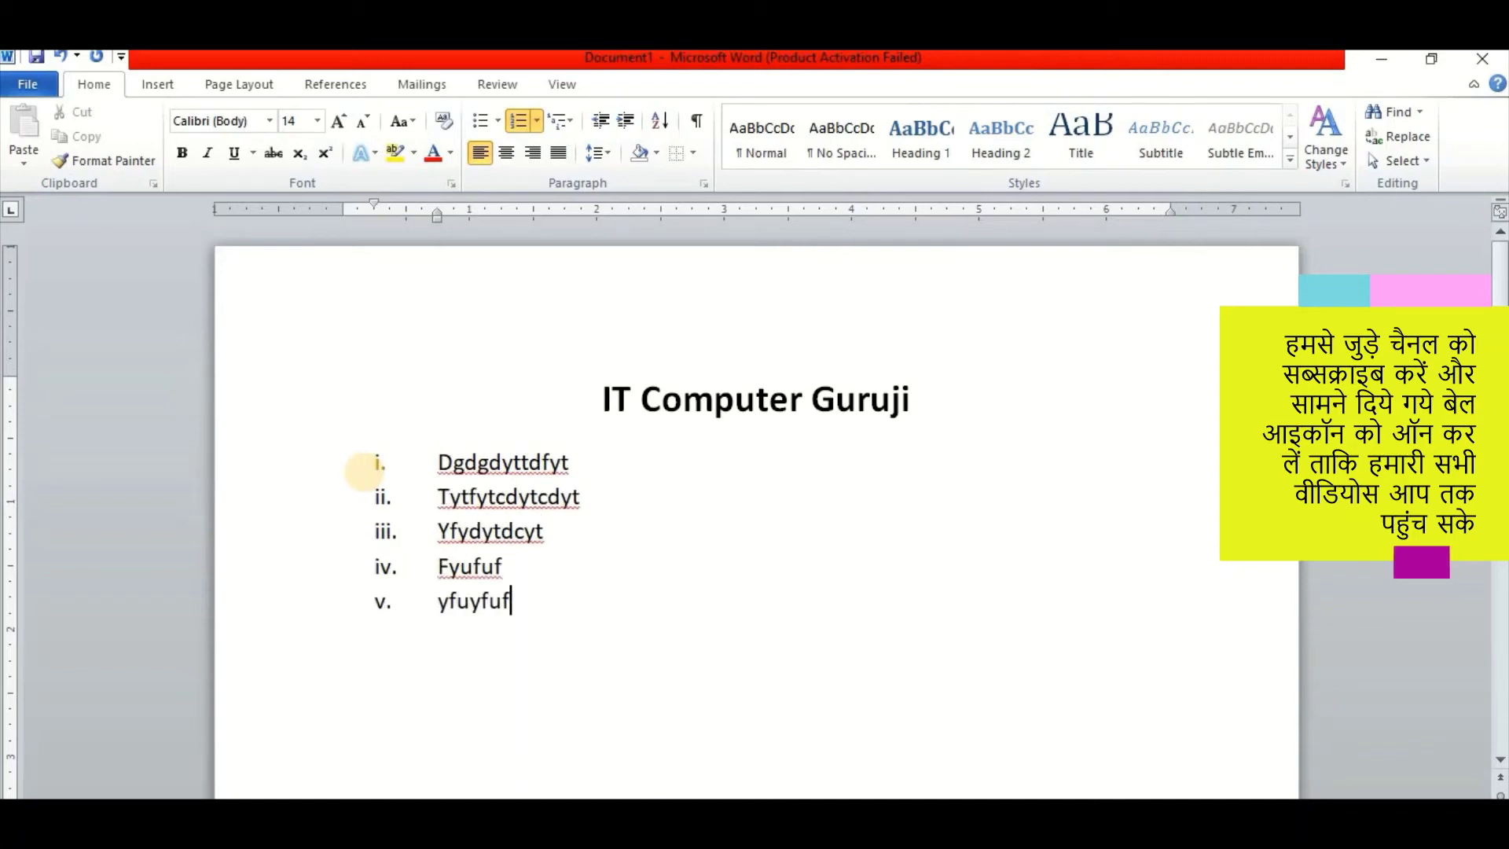
key(Return)
text(uyfufuf)
key(Return)
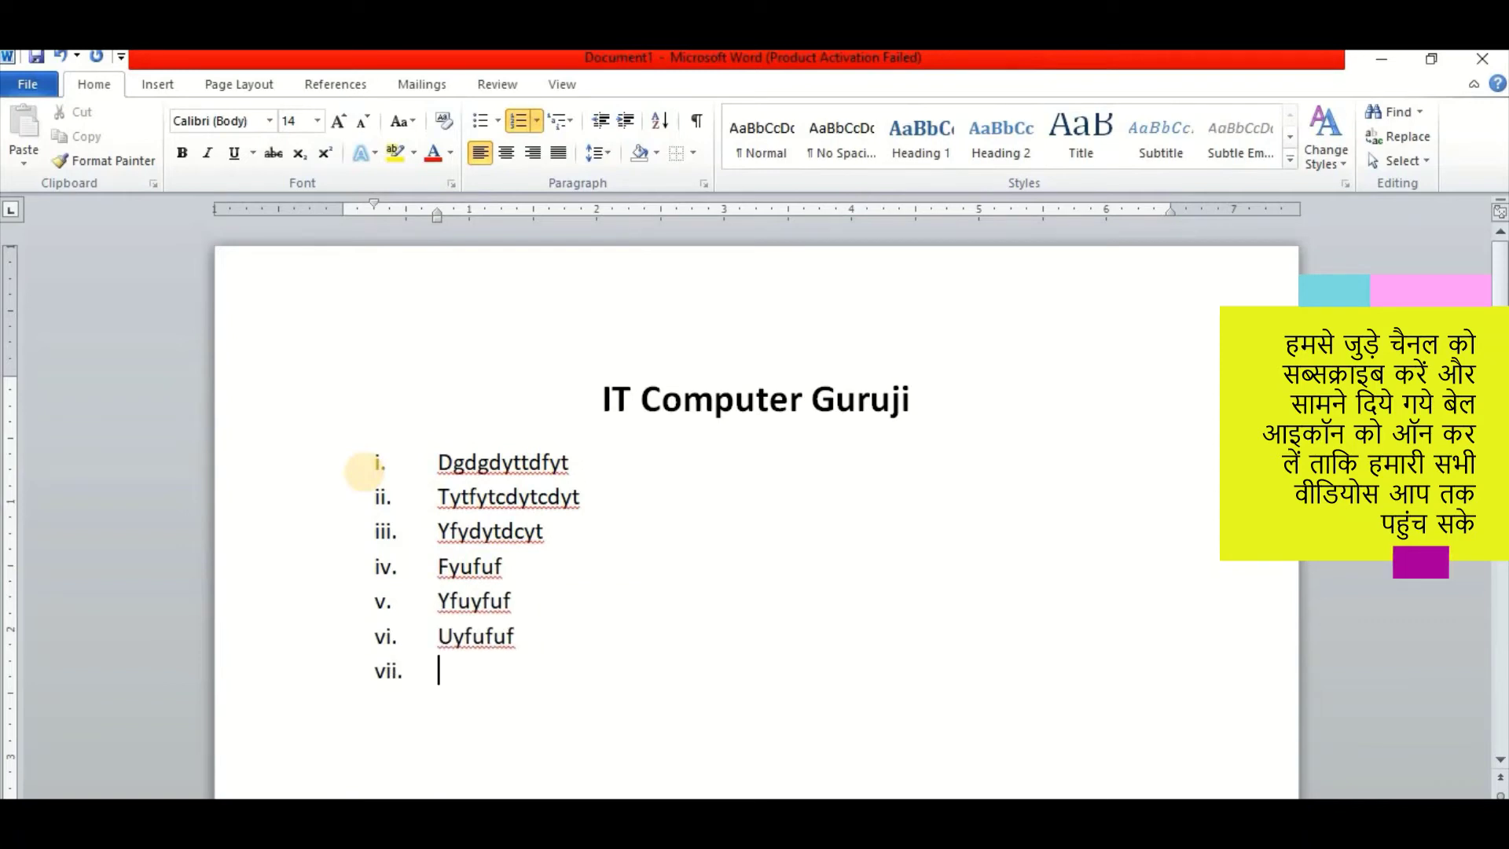
Drag the roman-numeral list right and then back left so its numbers sit at the margin.
click(381, 465)
click(383, 497)
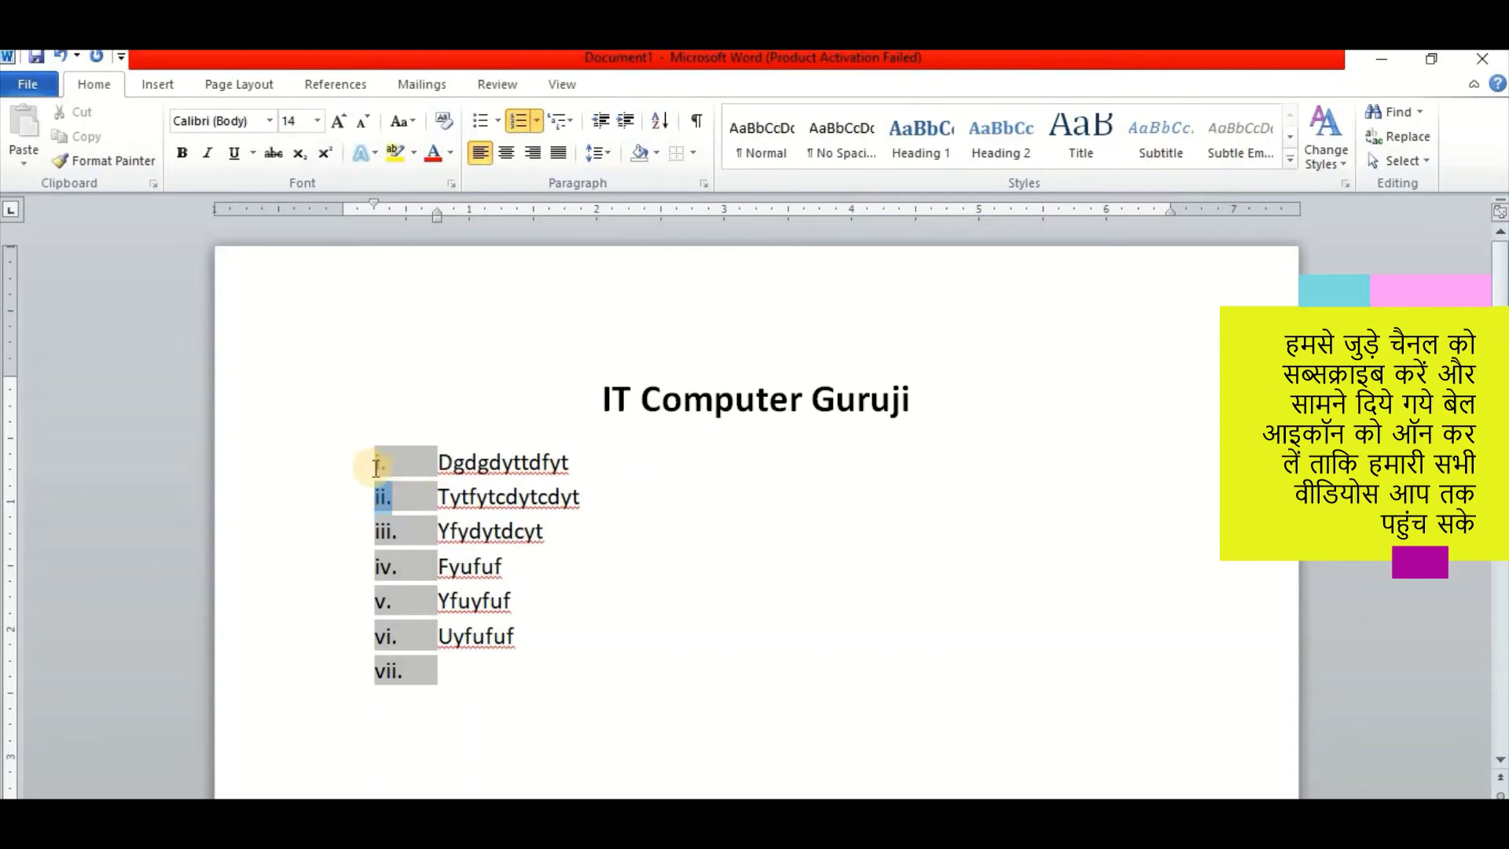
click(378, 474)
click(380, 494)
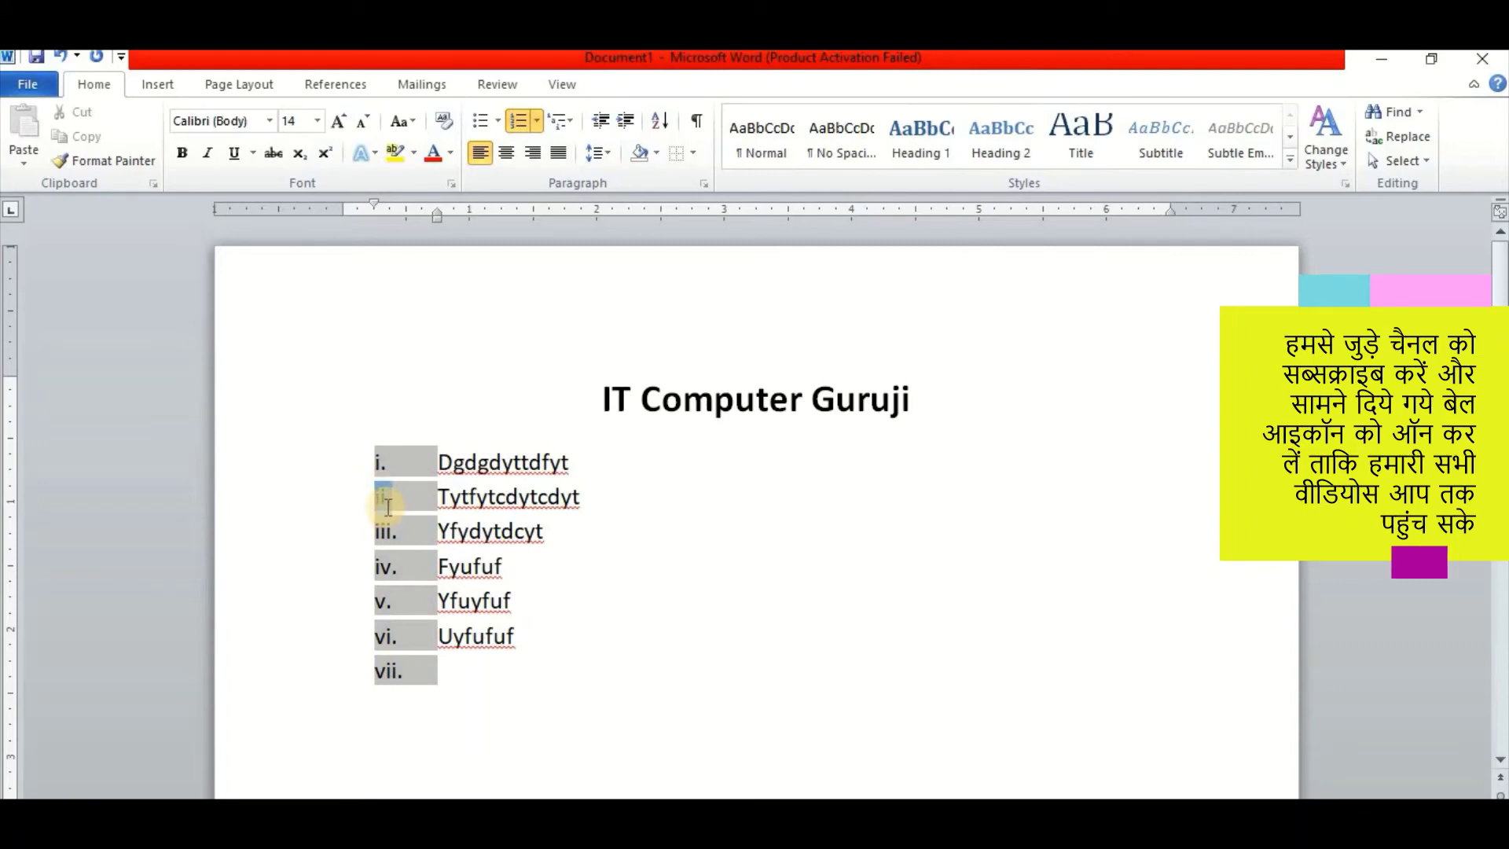
click(380, 462)
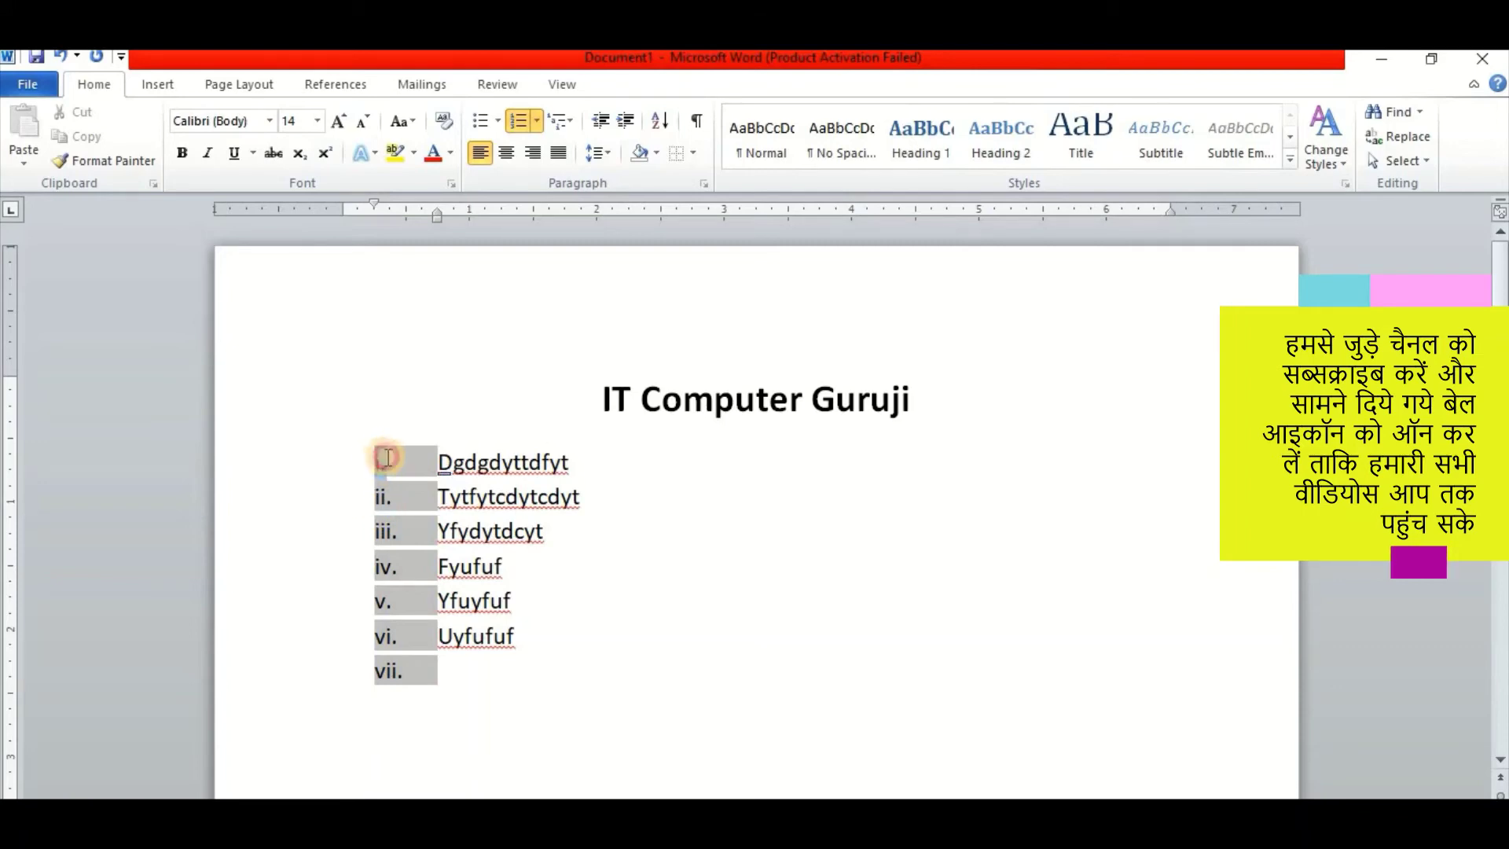
drag(380, 458, 489, 459)
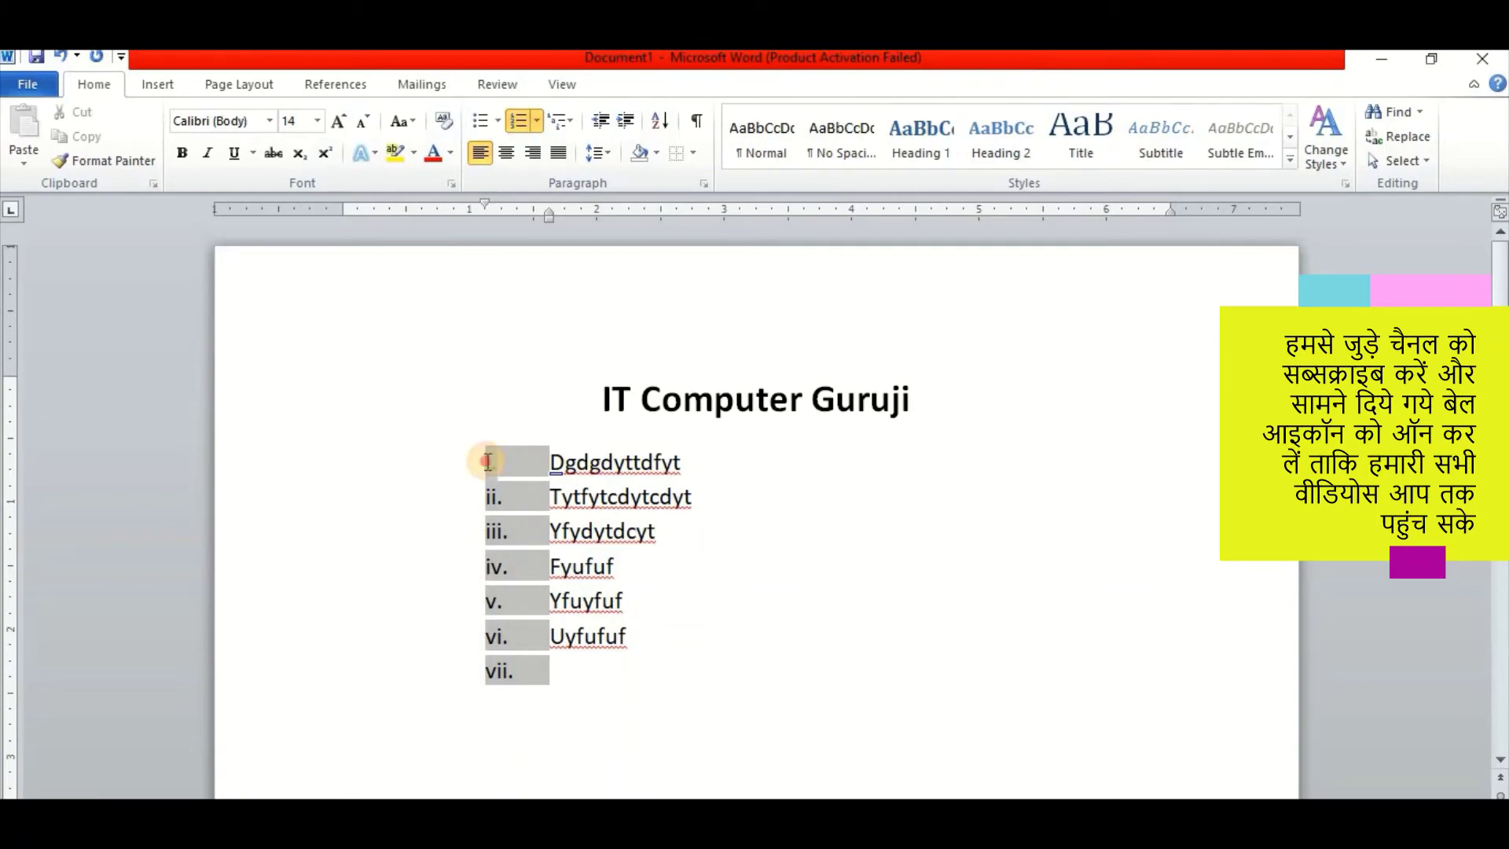
drag(490, 462, 338, 472)
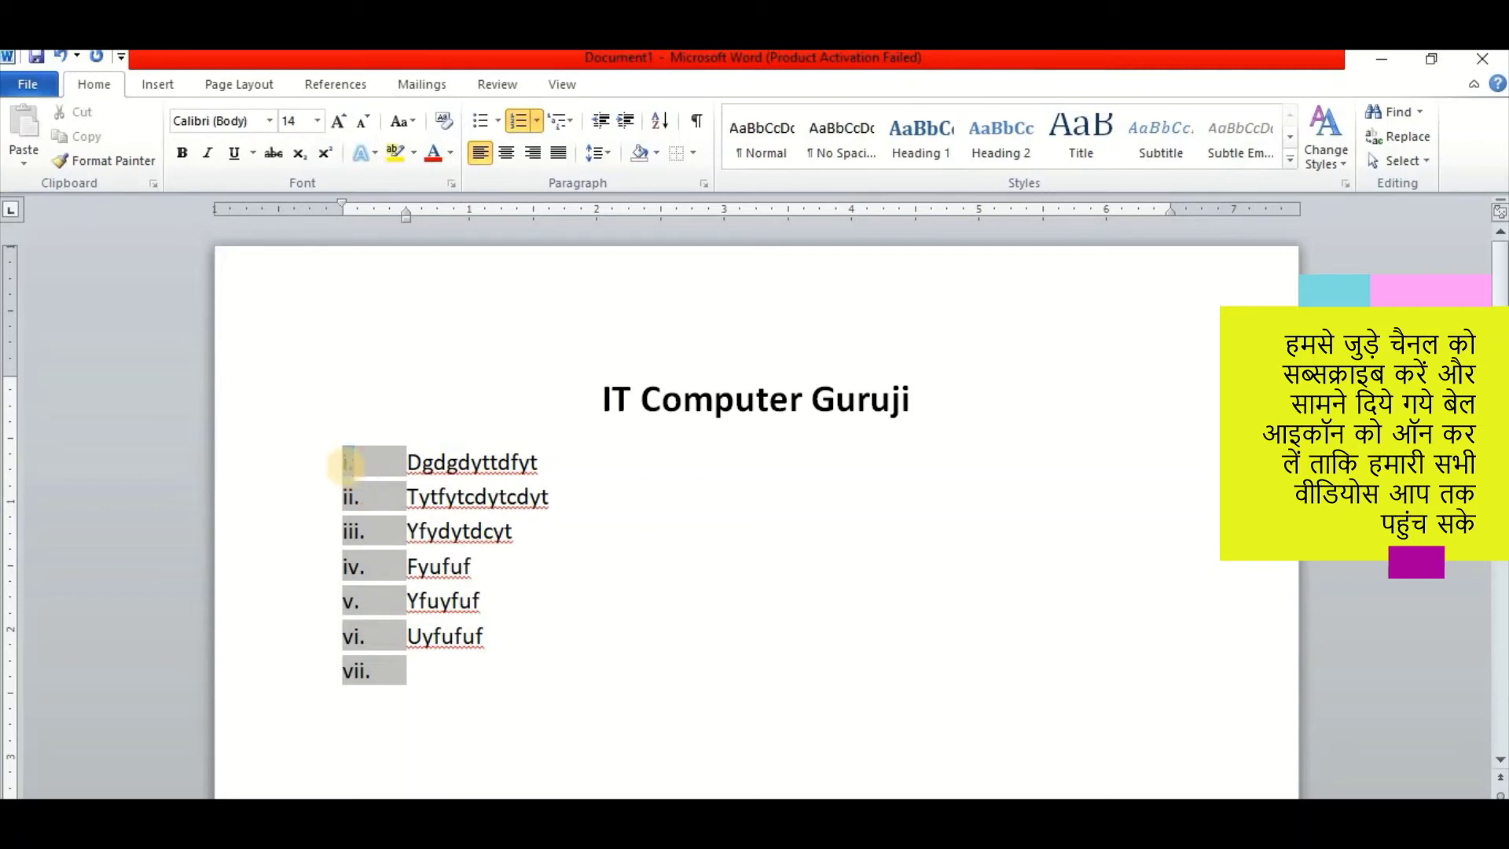
Indent the list twice with Tab, then restore it with Shift+Tab twice.
key(Tab)
key(Tab)
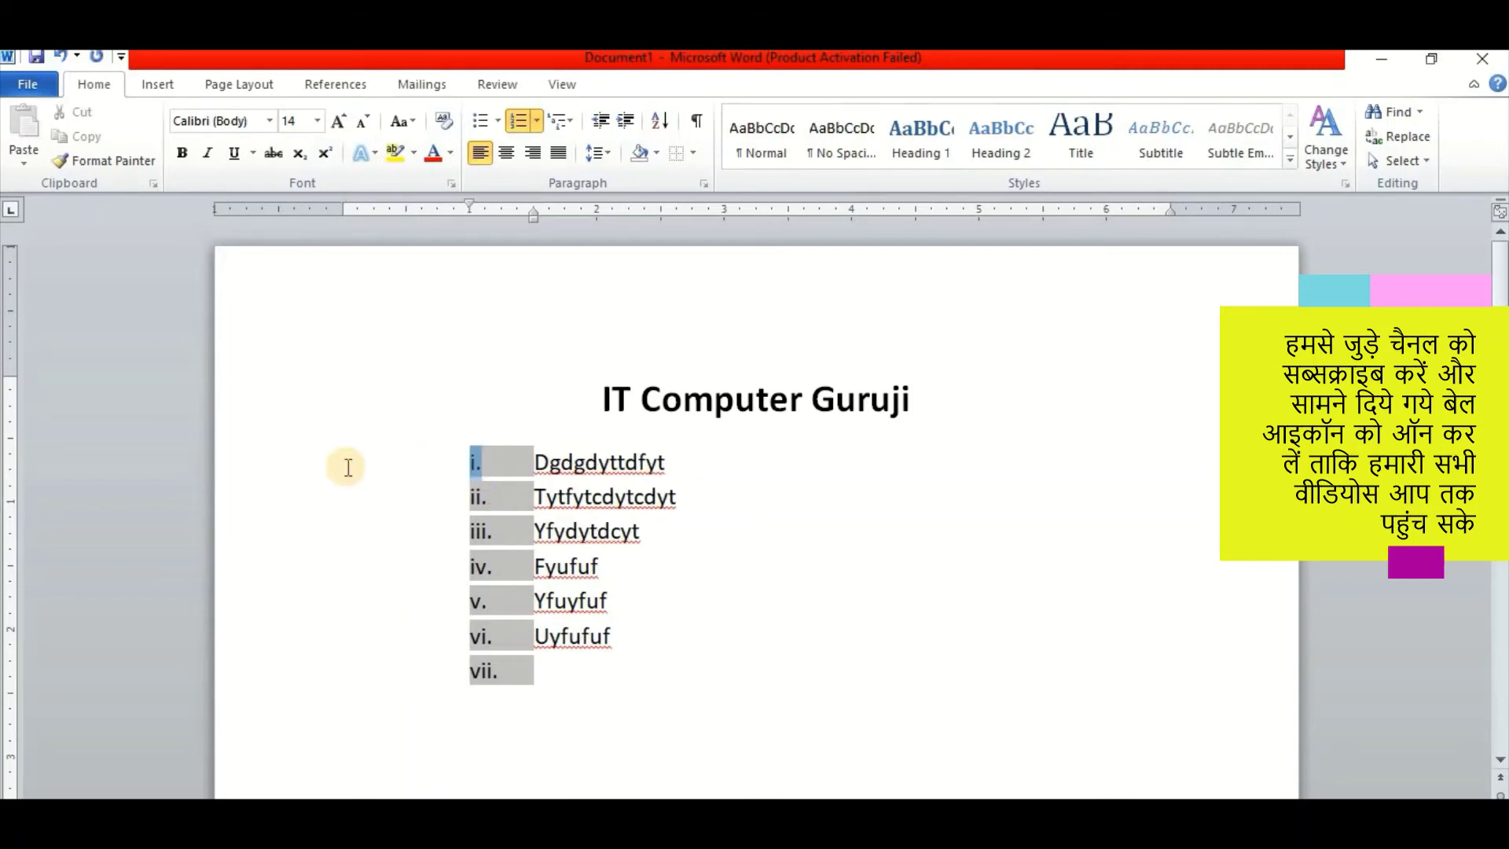
key(Tab)
key(Tab)
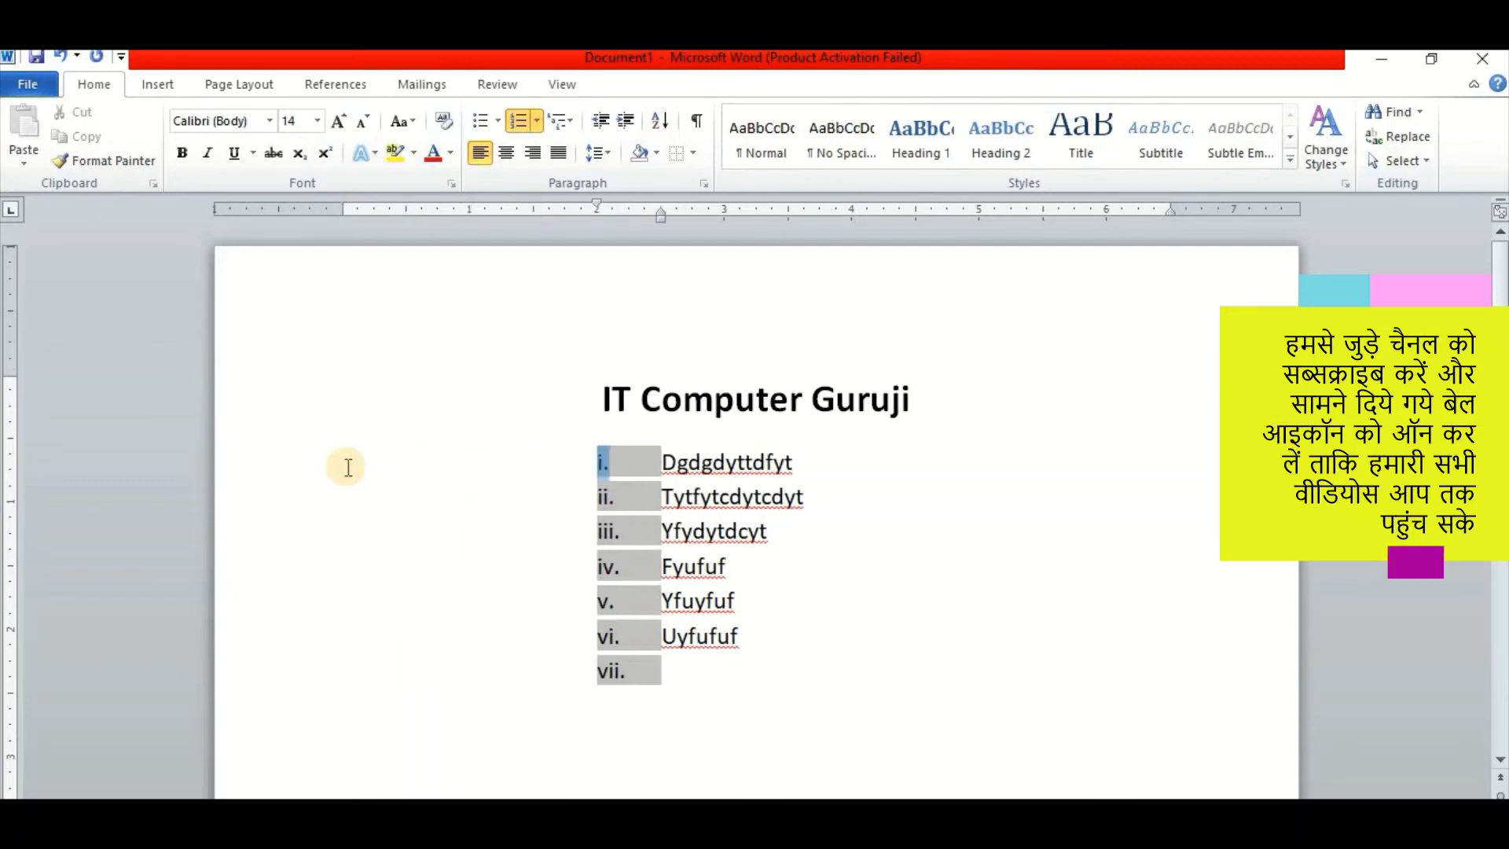
key(shift+Tab)
key(shift+Tab)
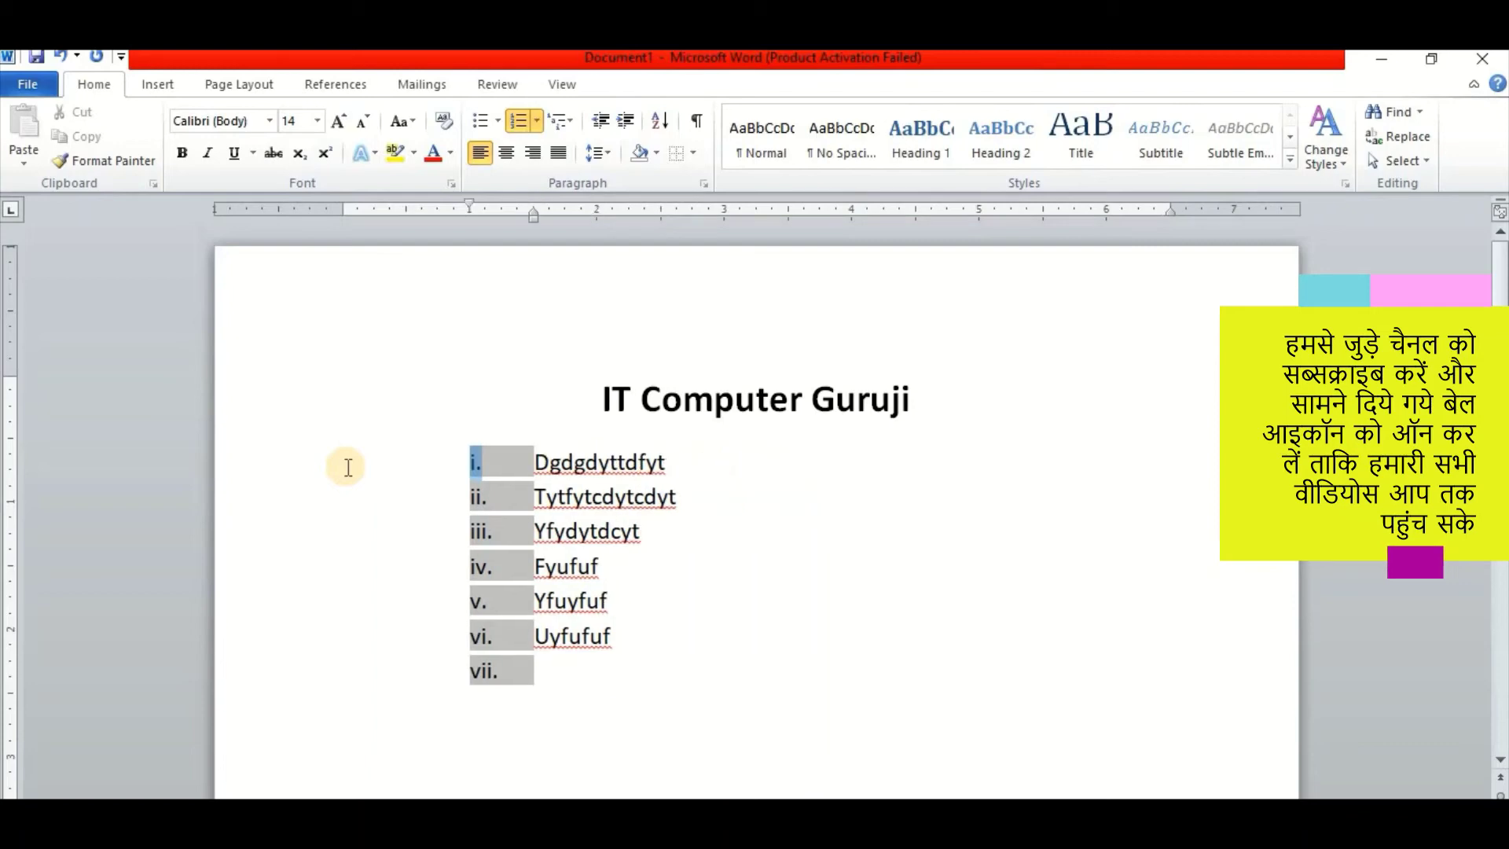
key(shift+Tab)
key(shift+Tab)
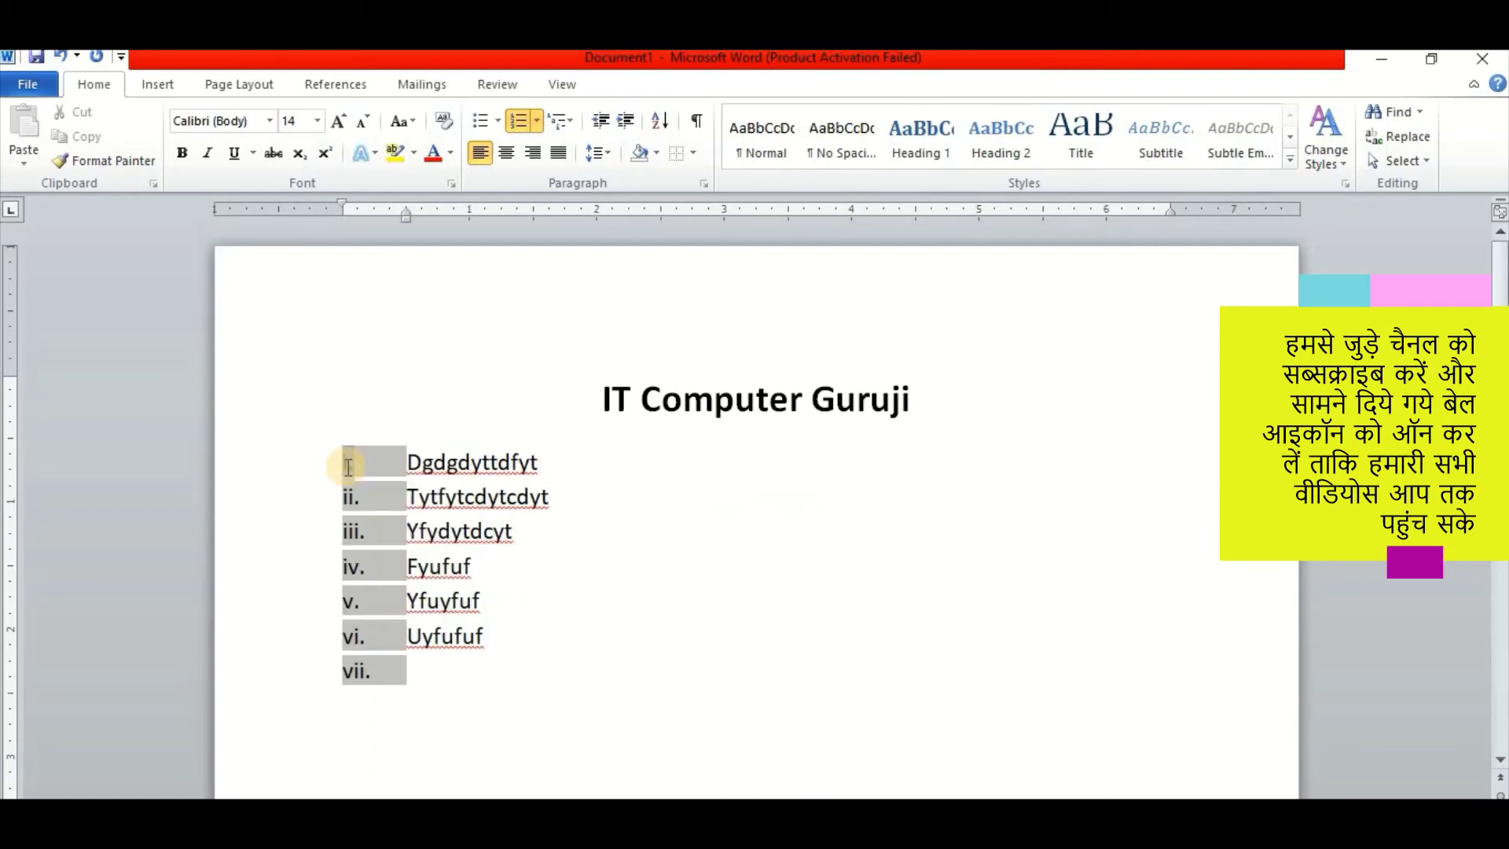
Undo the roman-numeral list, then open and close the Bullets gallery without choosing a style.
click(348, 467)
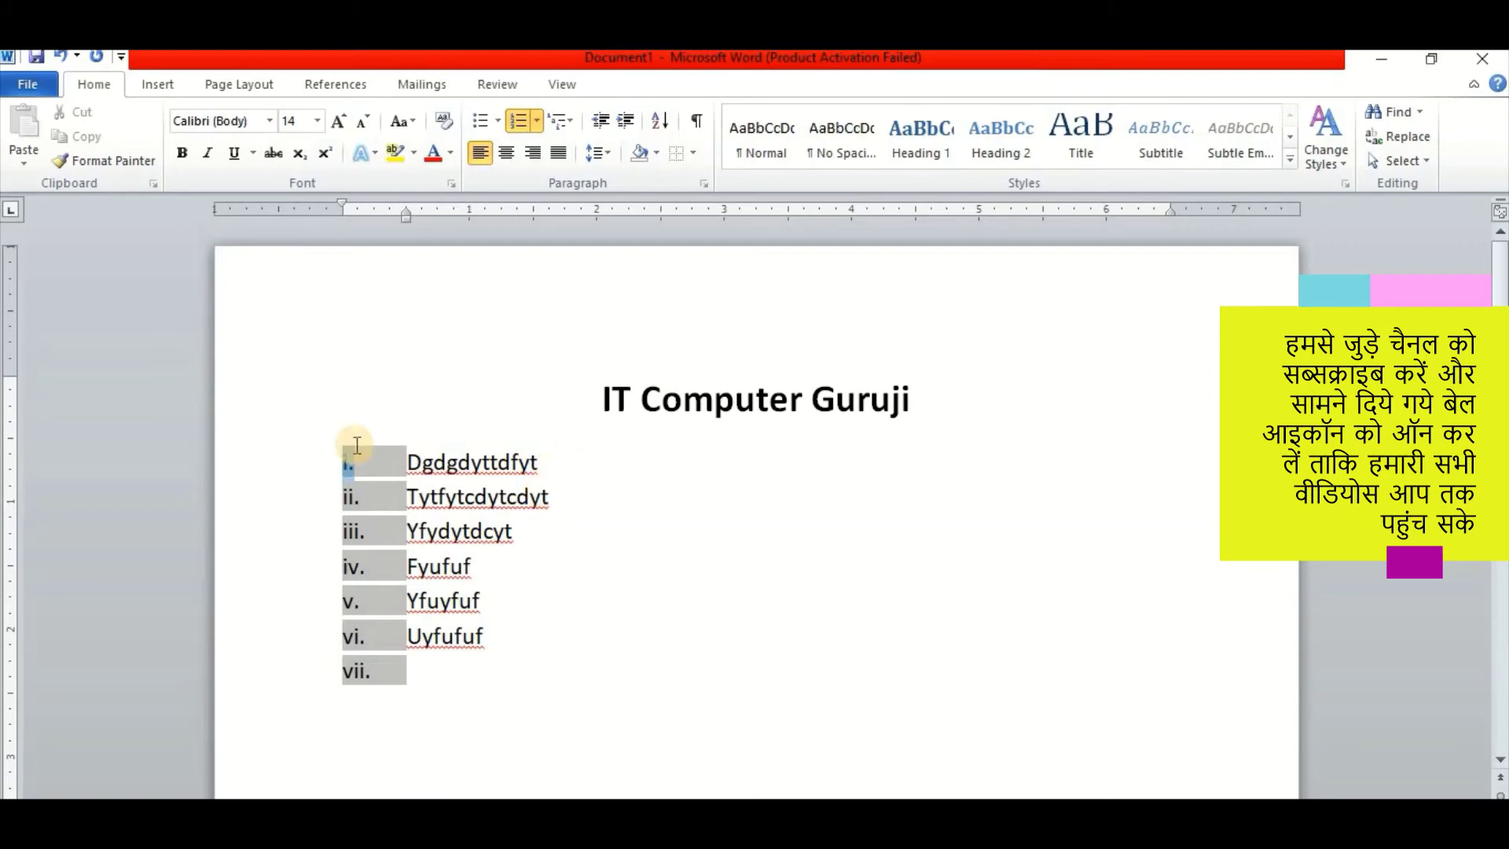
key(ctrl+z)
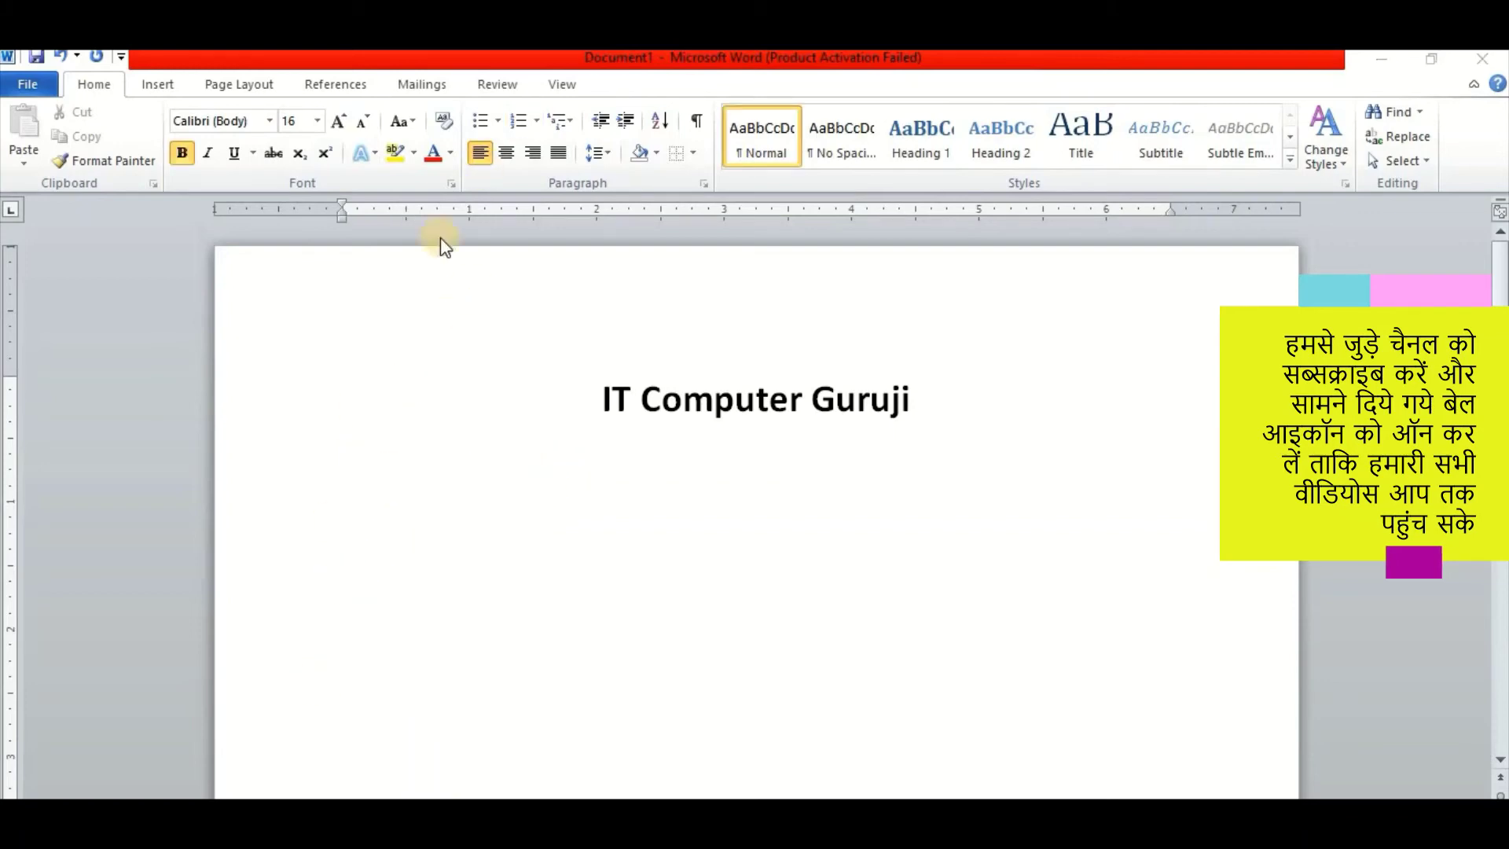
click(499, 122)
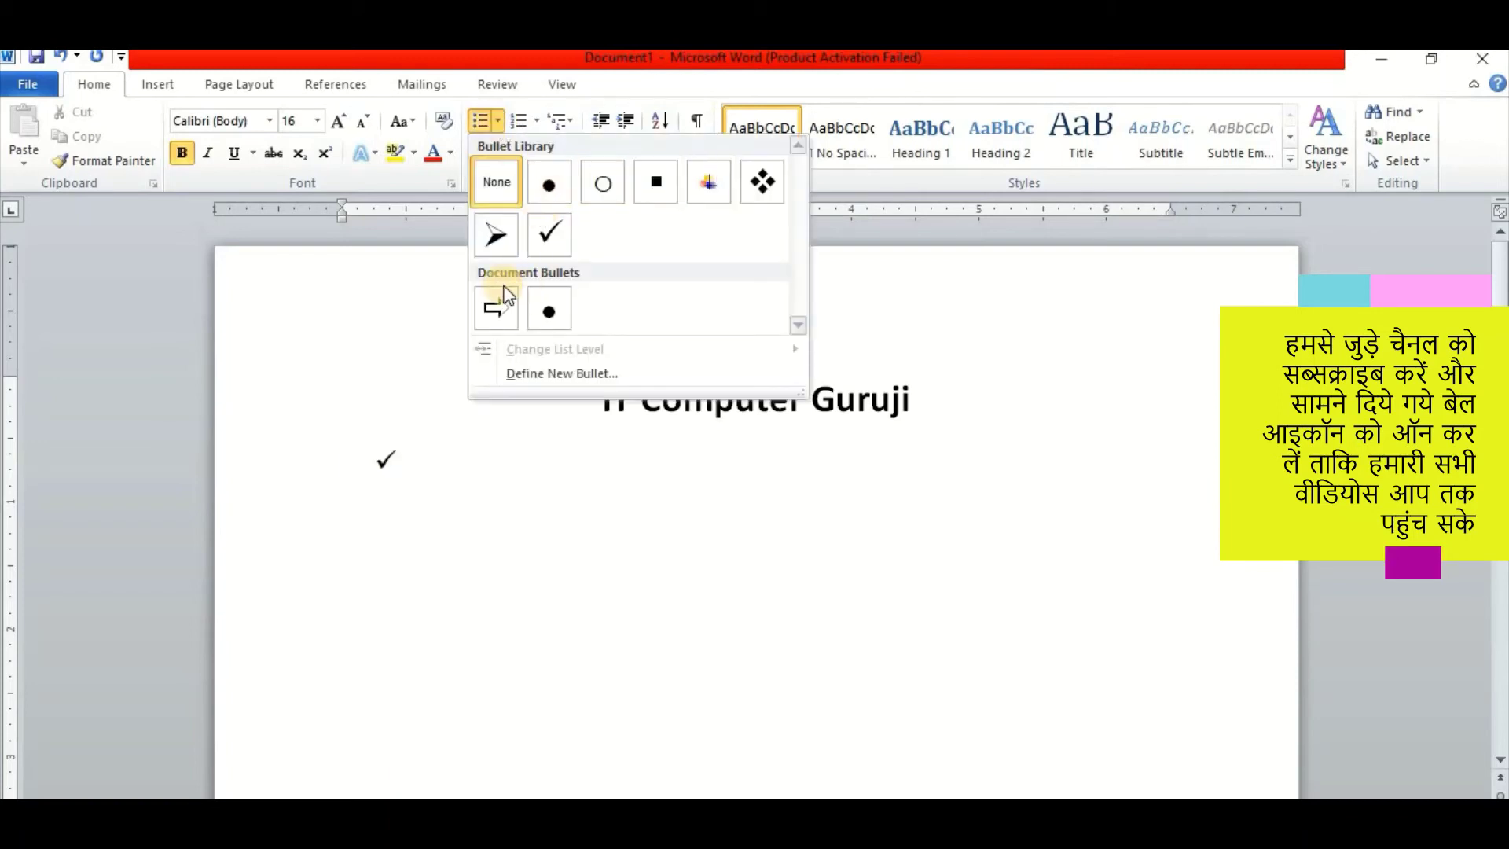
click(390, 470)
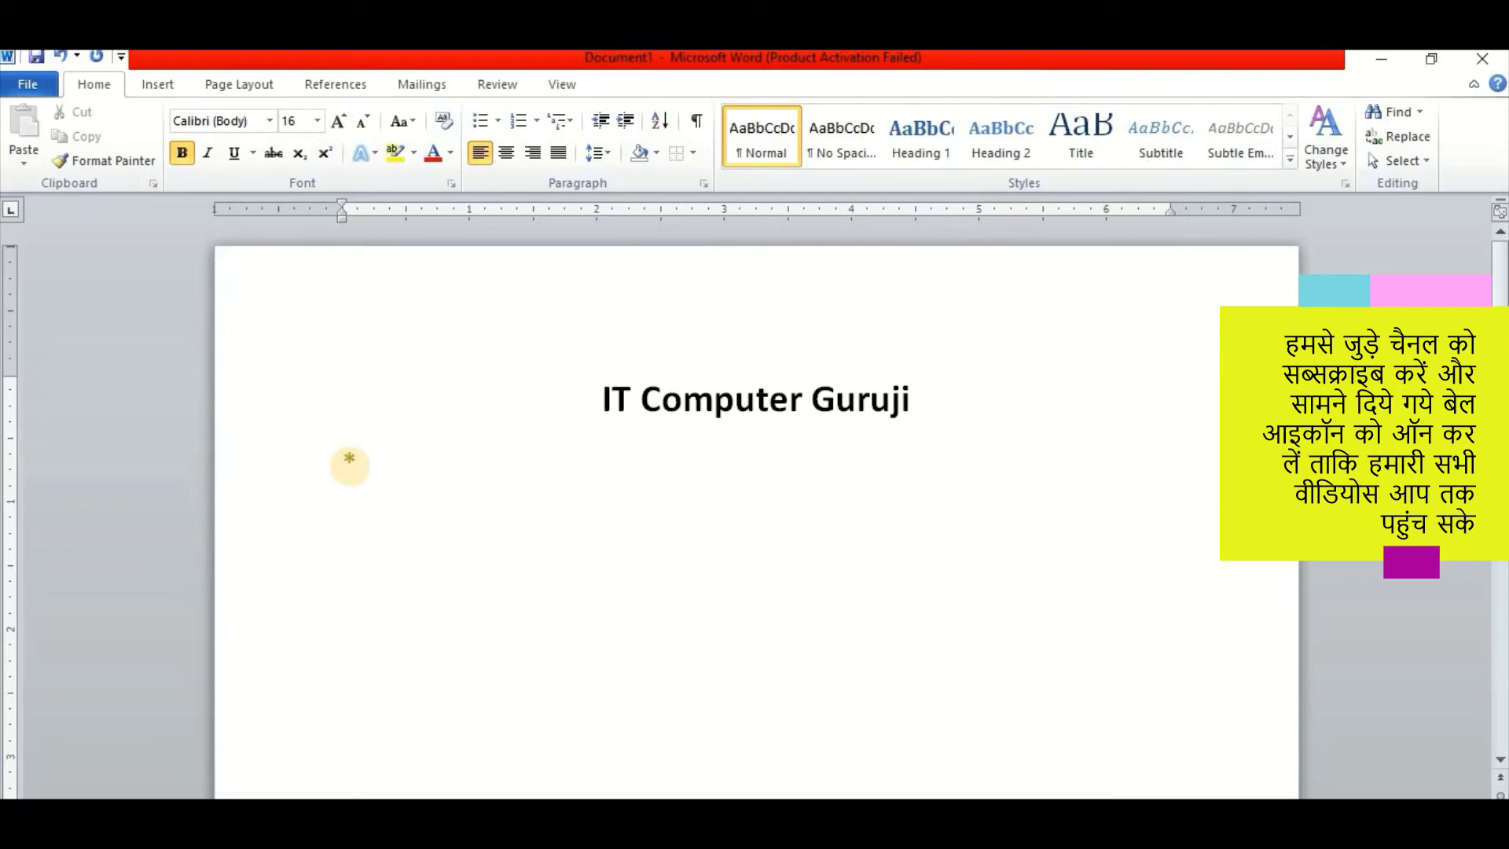
Type a three-item round-bullet list (fhfhfhfhfh, yfuyfuyfu, yfuyfuyf), then undo it.
text(fhfh)
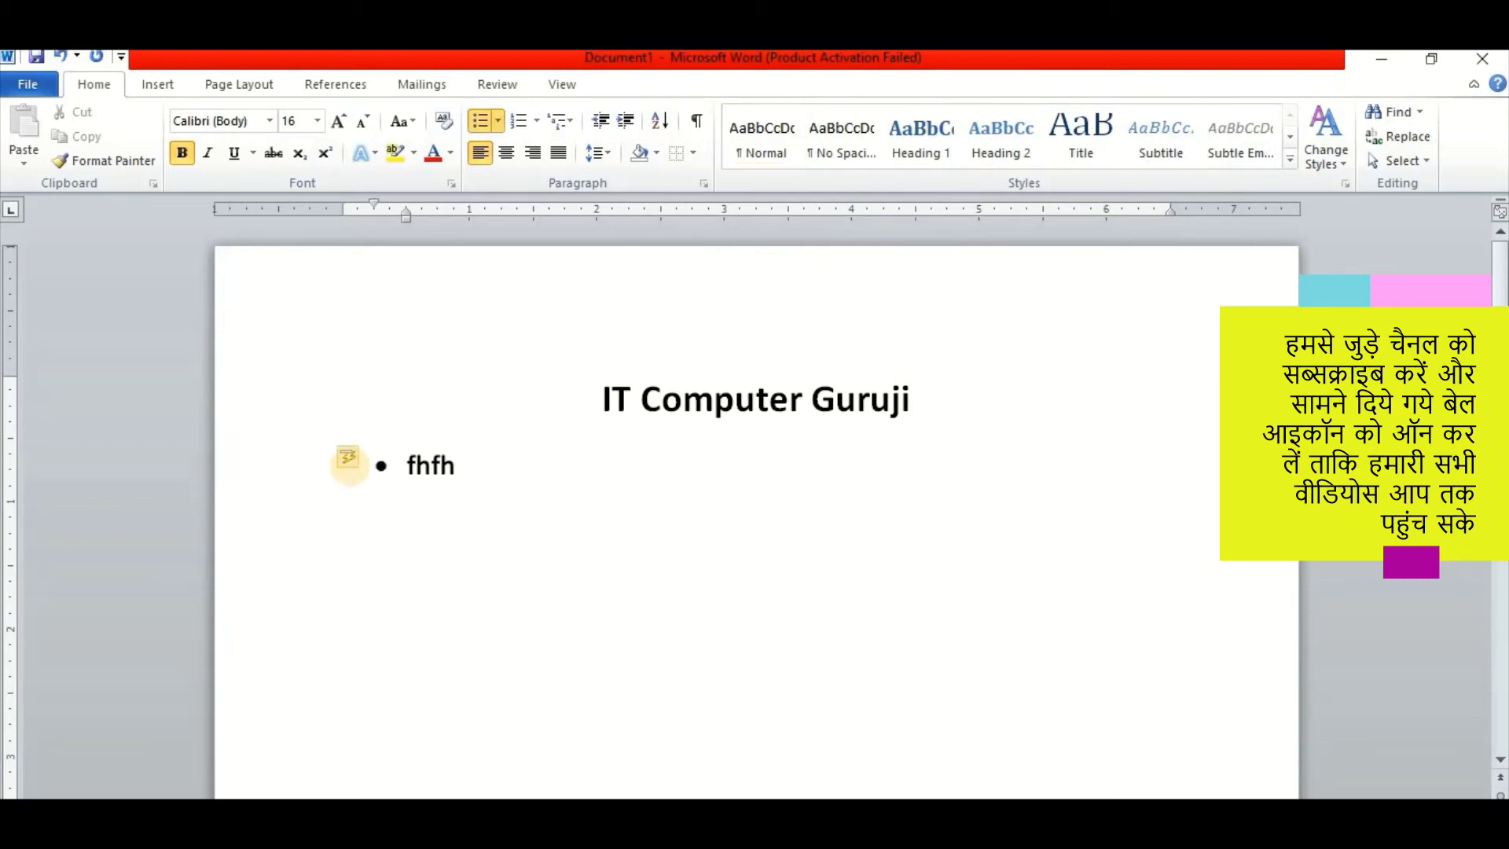
text(fhfhfh)
key(Return)
text(yfuy)
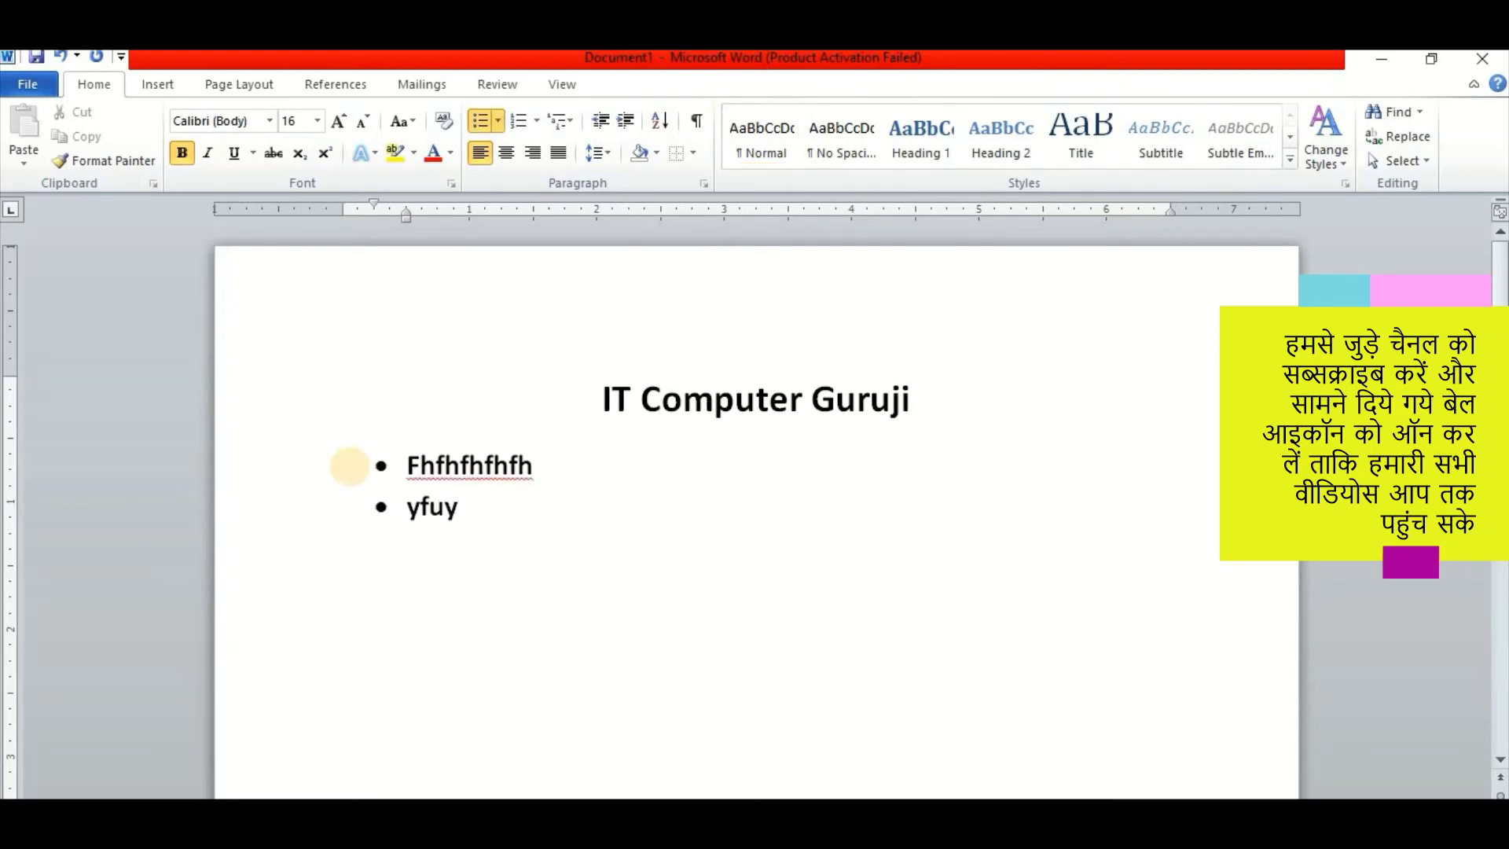
text(fuyfu)
key(Return)
text(yfuyfuyf)
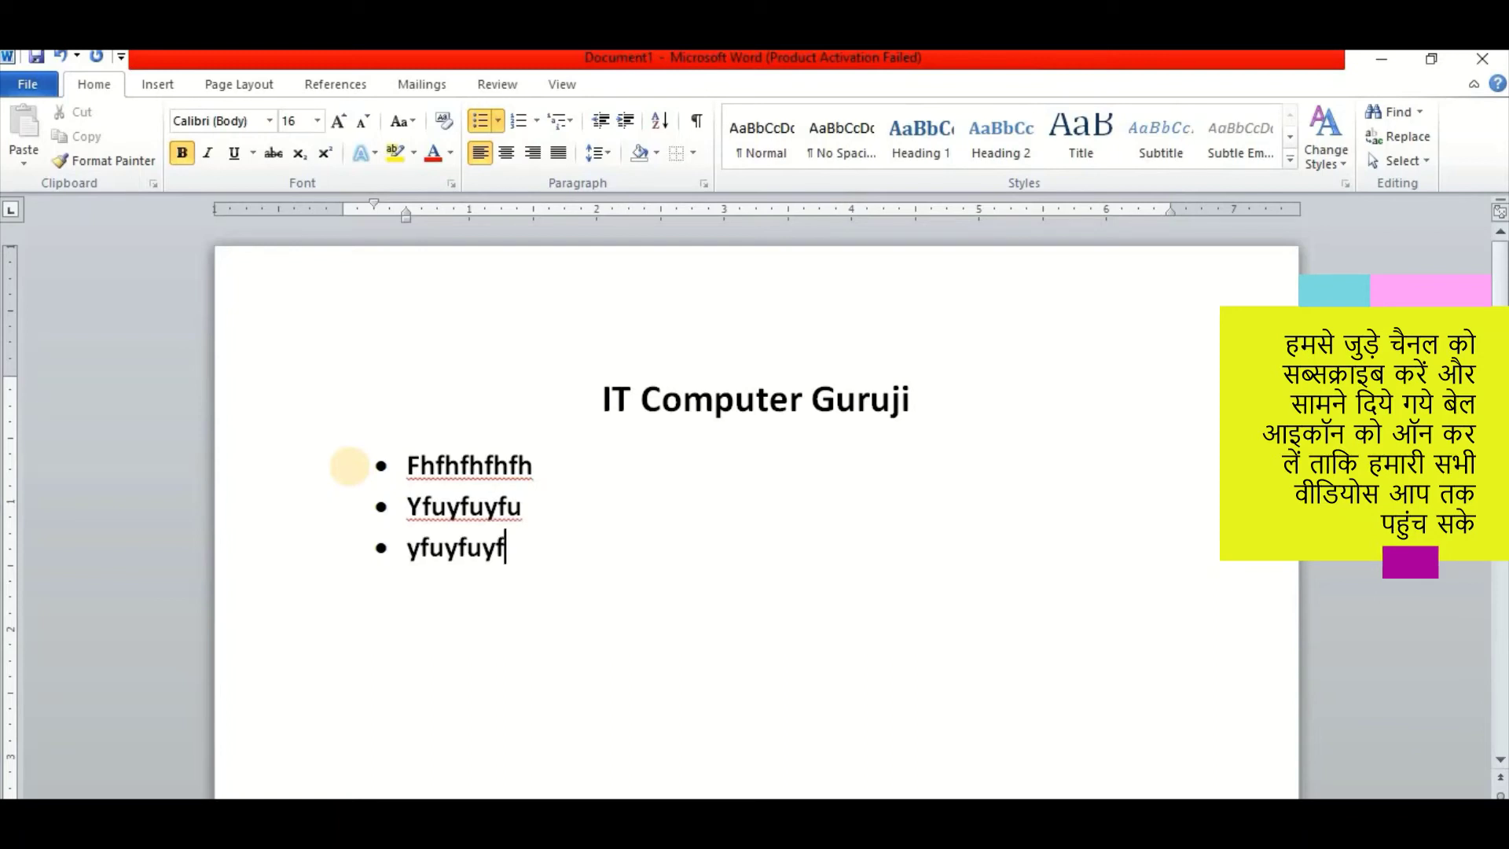
key(ctrl+z)
key(ctrl+z)
key(ctrl+z)
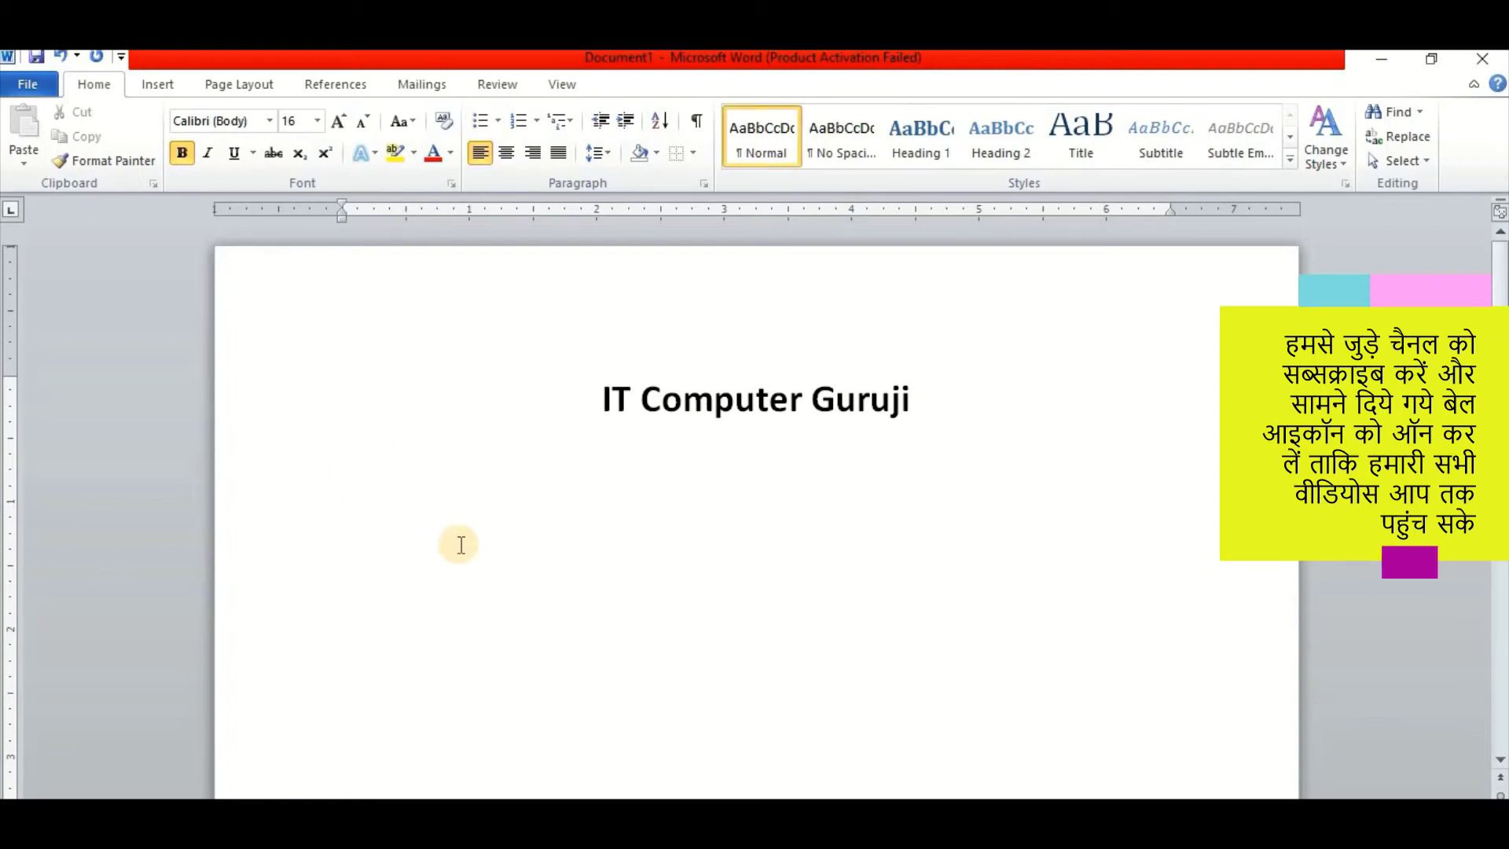
Type a '> yfyfyfuyfu' arrow-bullet list, delete it, then start a dash bullet with '- '.
text(>)
text( yfyfyfuyf)
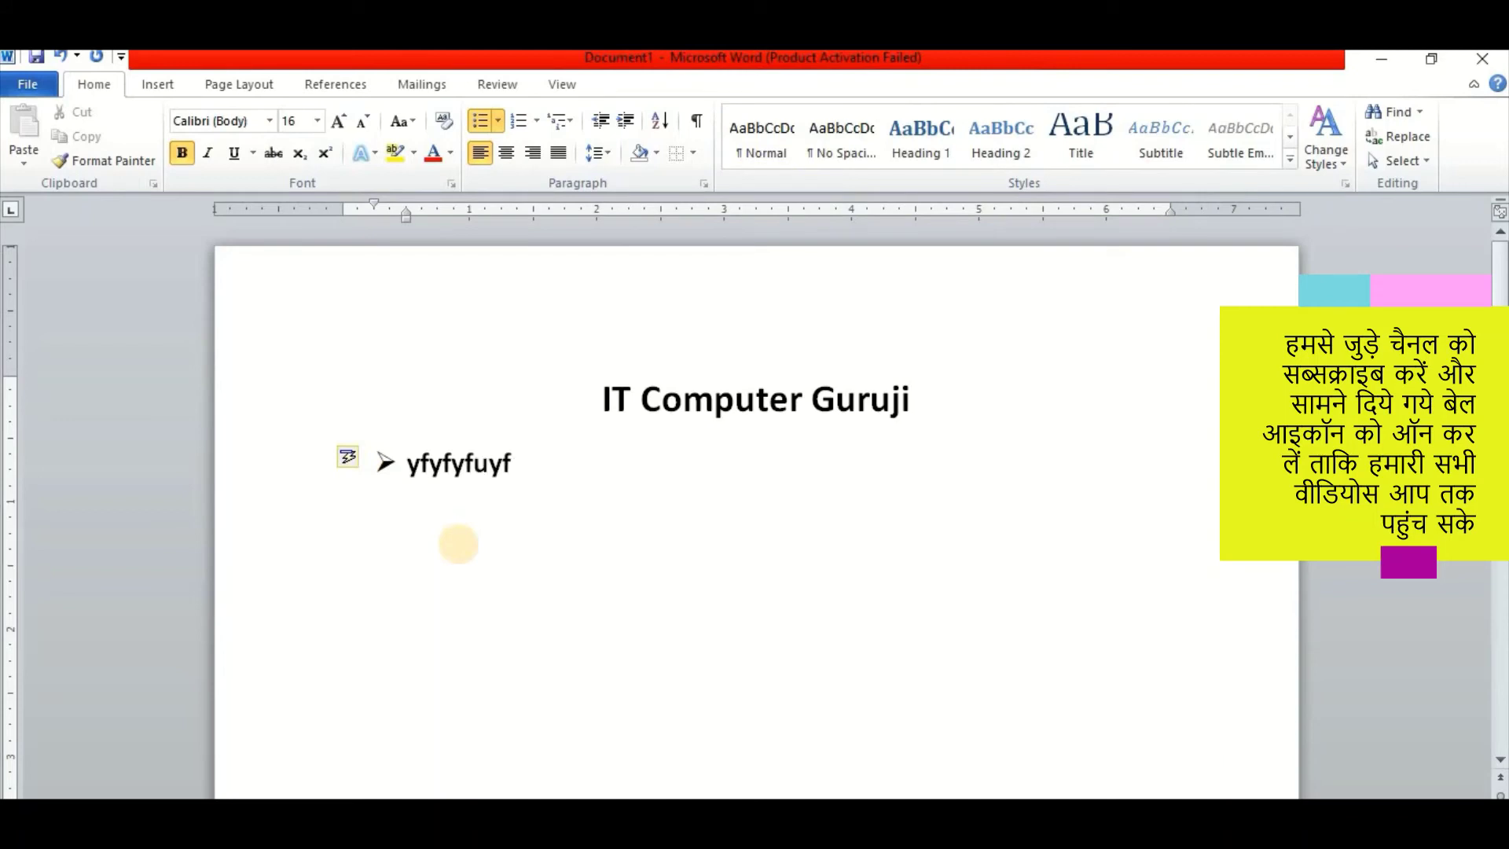
text(u)
key(Return)
text(yfyfyf)
key(Return)
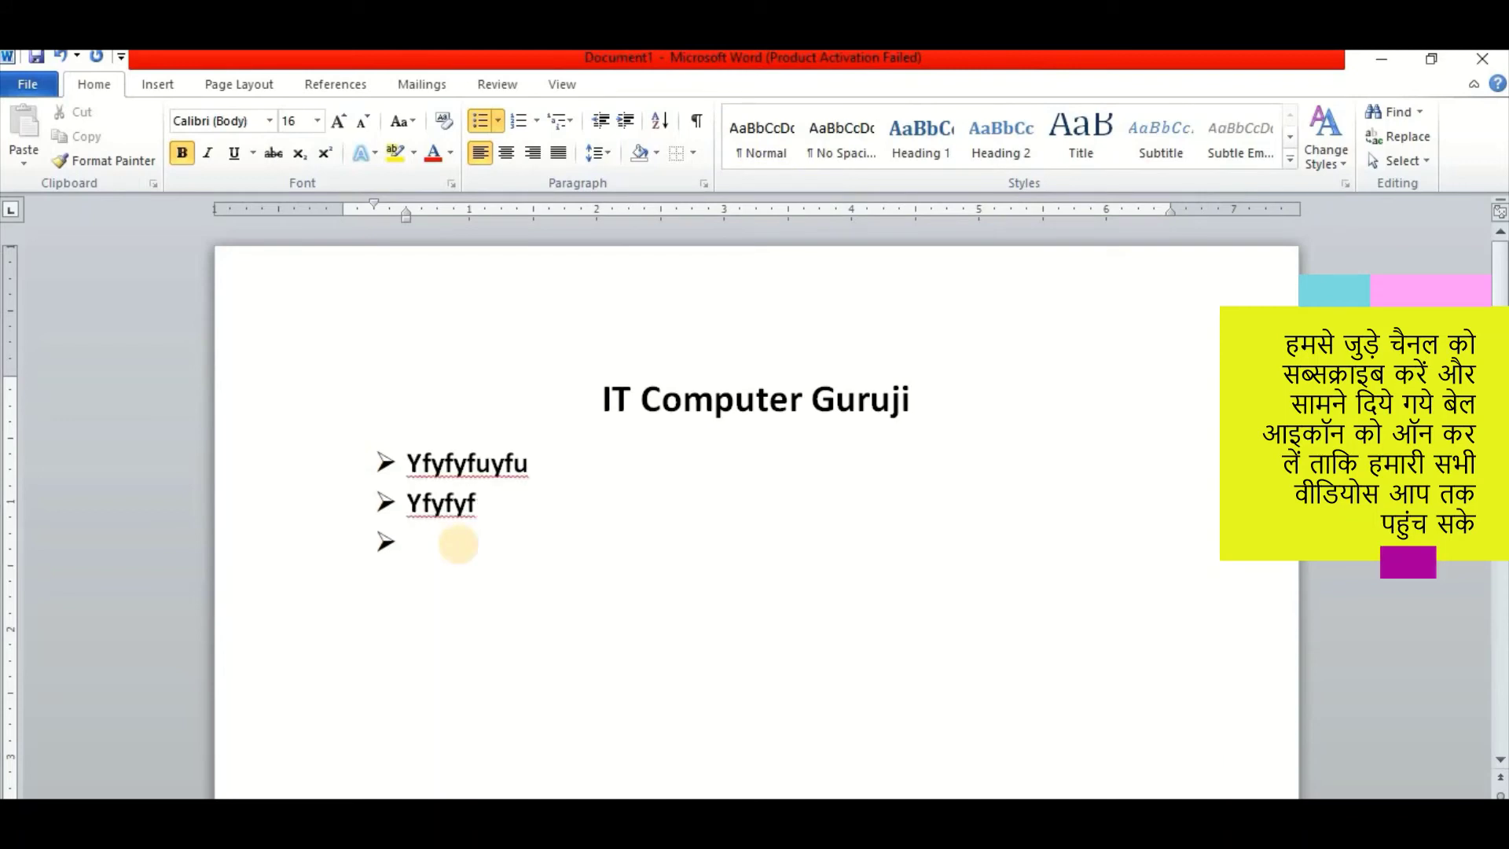
text(fytfyfy)
key(ctrl+a)
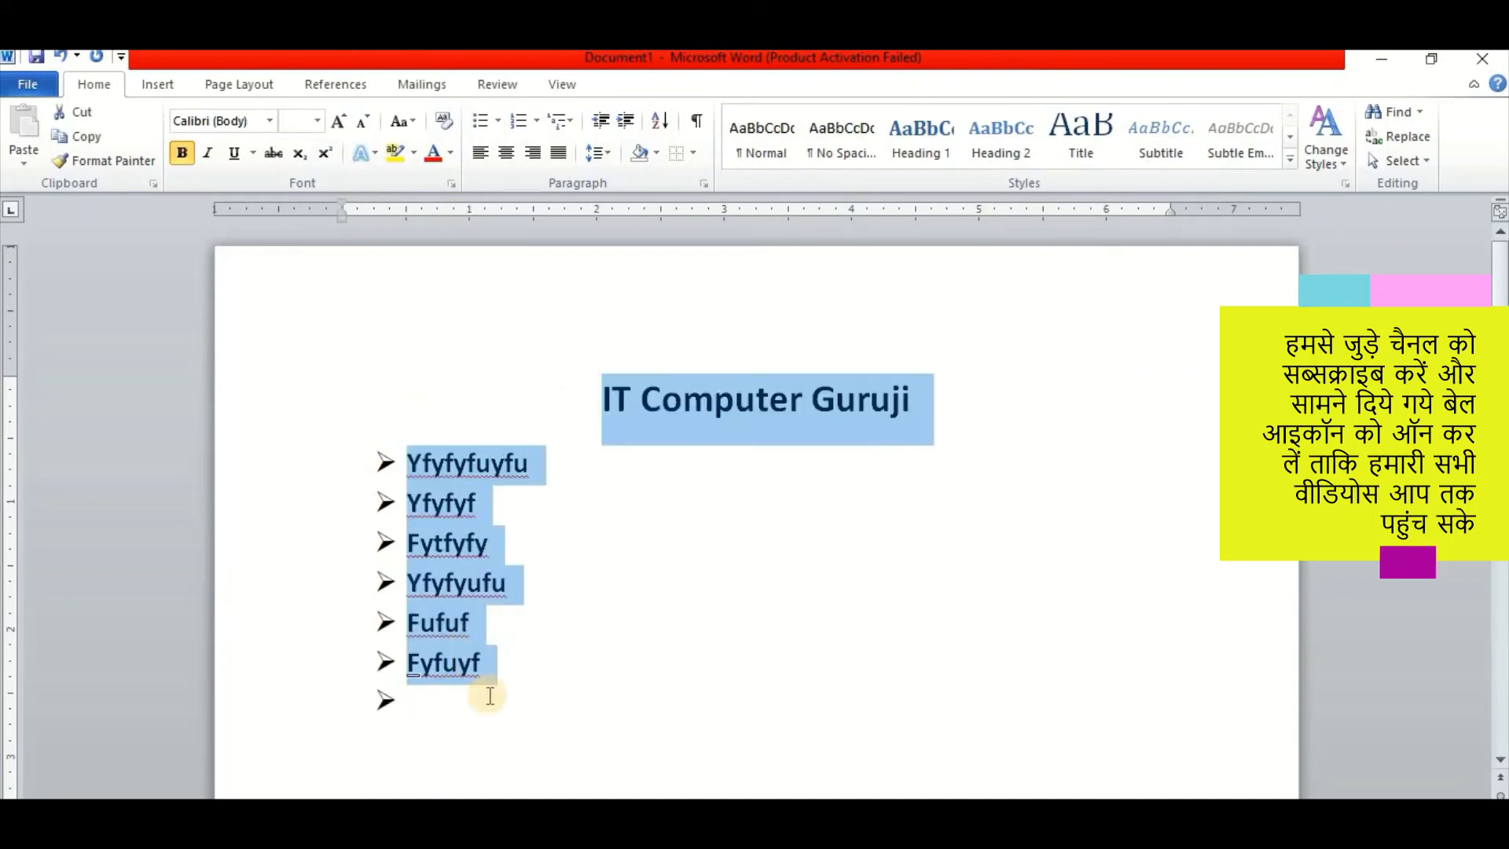
click(475, 701)
key(shift+Up)
drag(411, 539, 402, 478)
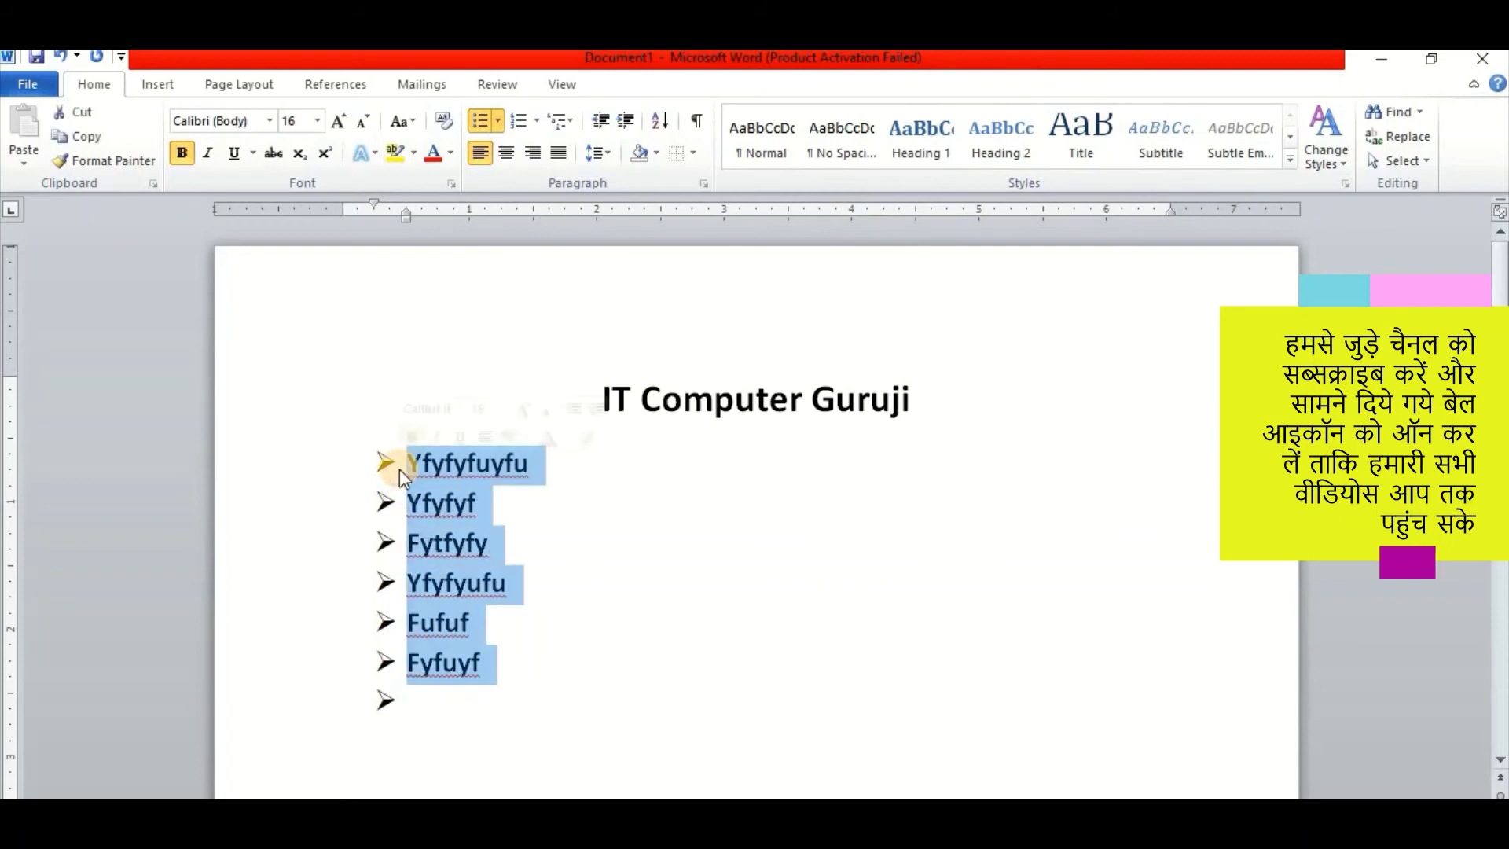
key(BackSpace)
key(BackSpace)
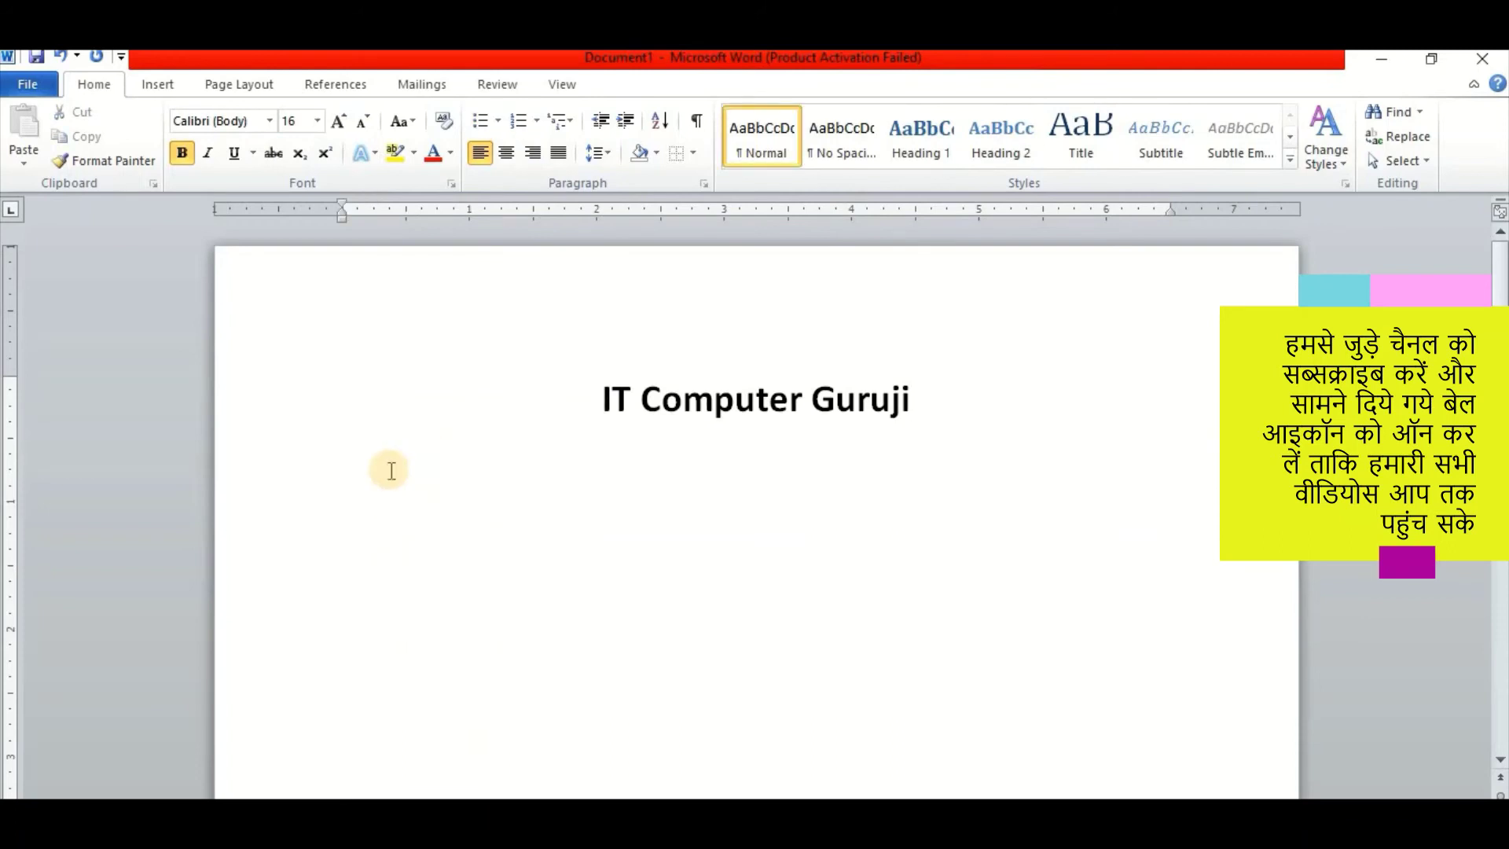
text(-)
key(space)
Fill the dash list with items guiguigui, uyfufuf and uyfufuf.
text(guiguigui)
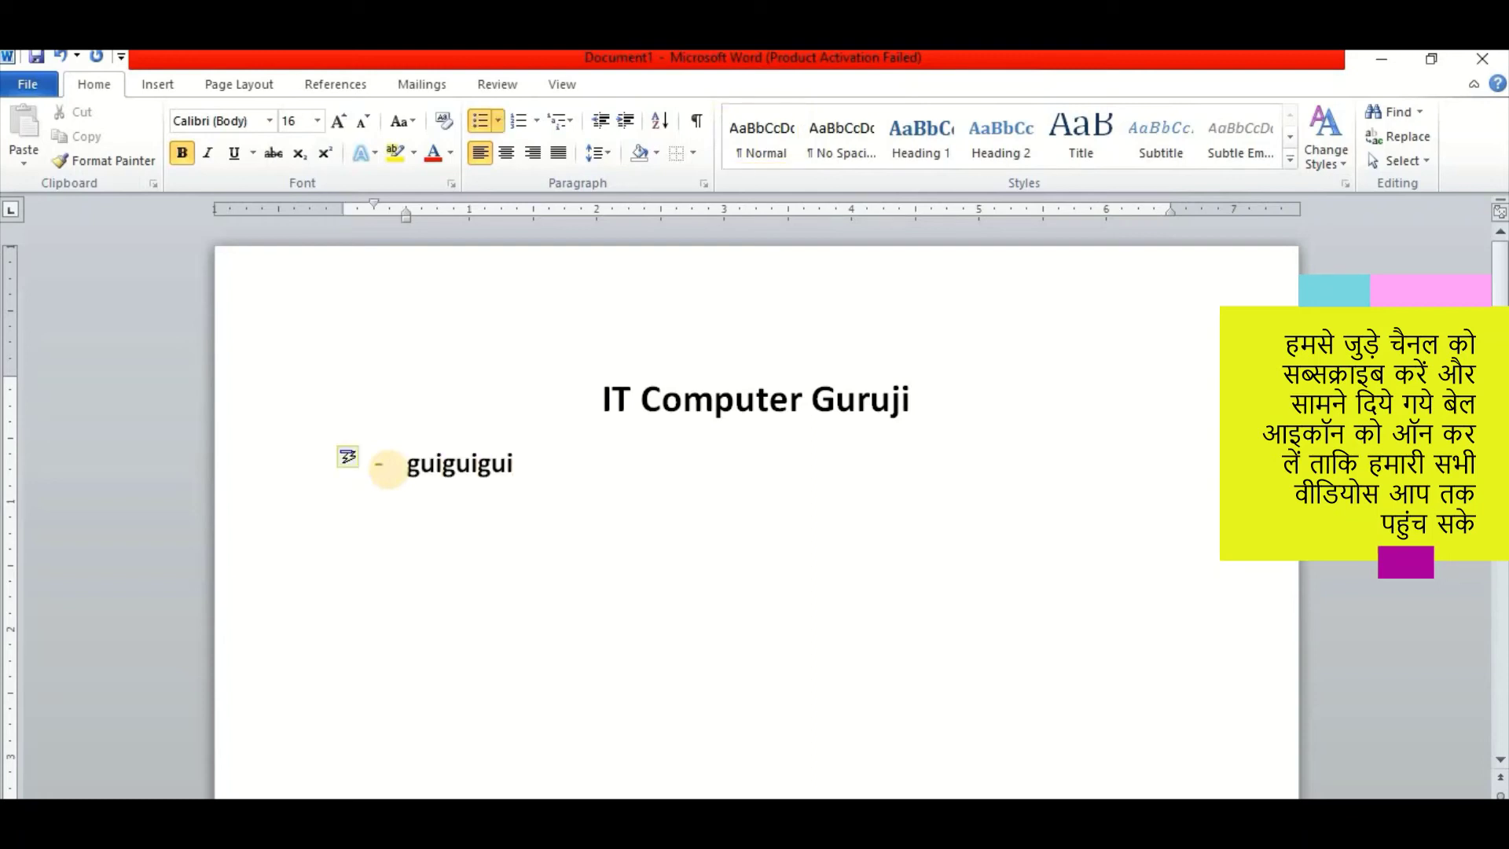
key(Return)
text(uyfufuf)
key(Return)
text(uyf)
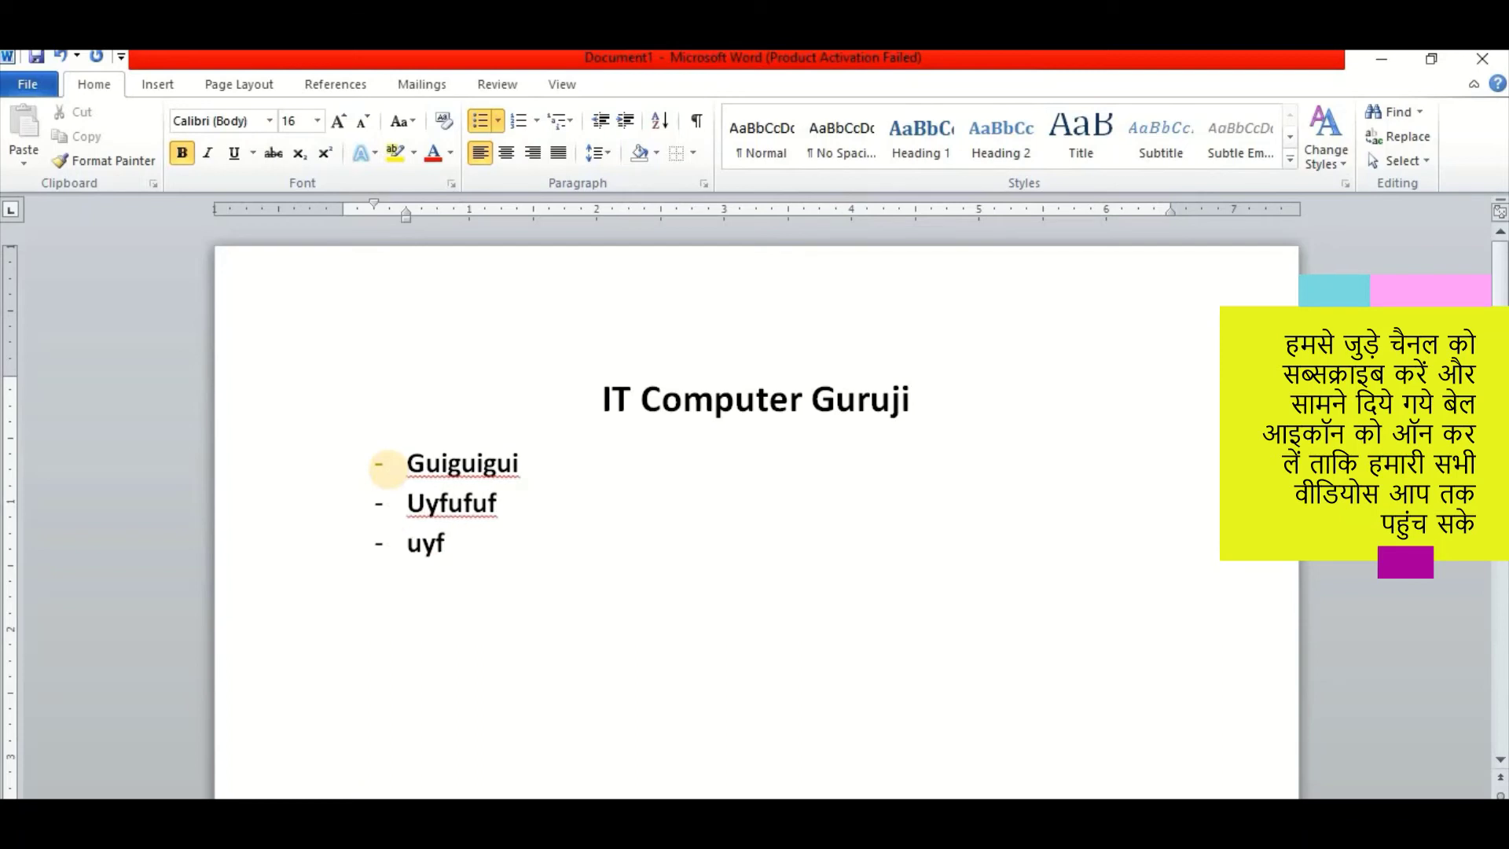
text(ufuf)
Delete the dash list and remove the leftover bullet and indent from the empty line.
drag(518, 624, 388, 458)
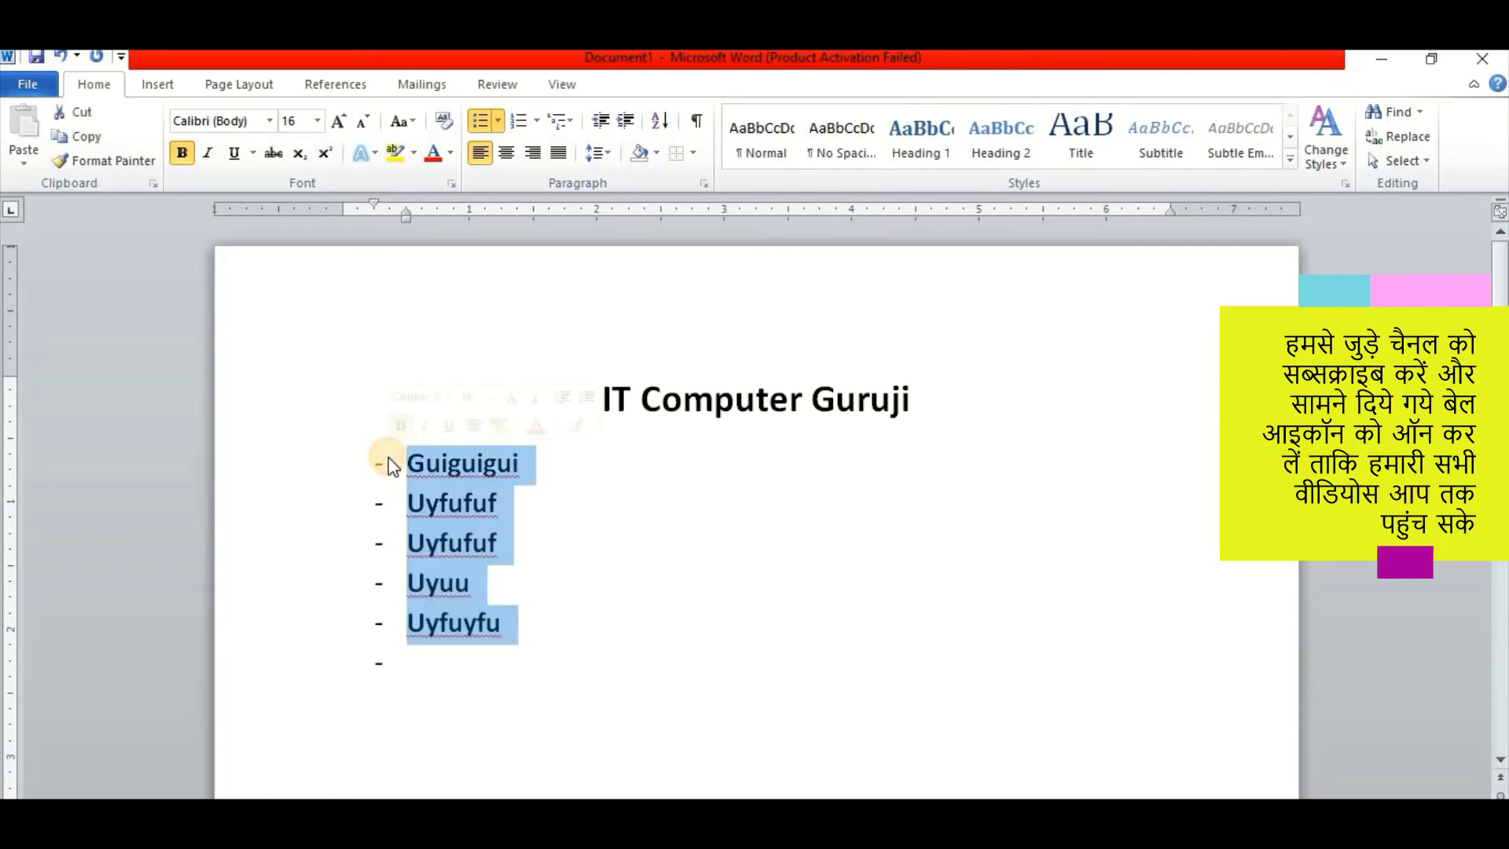
key(Delete)
key(BackSpace)
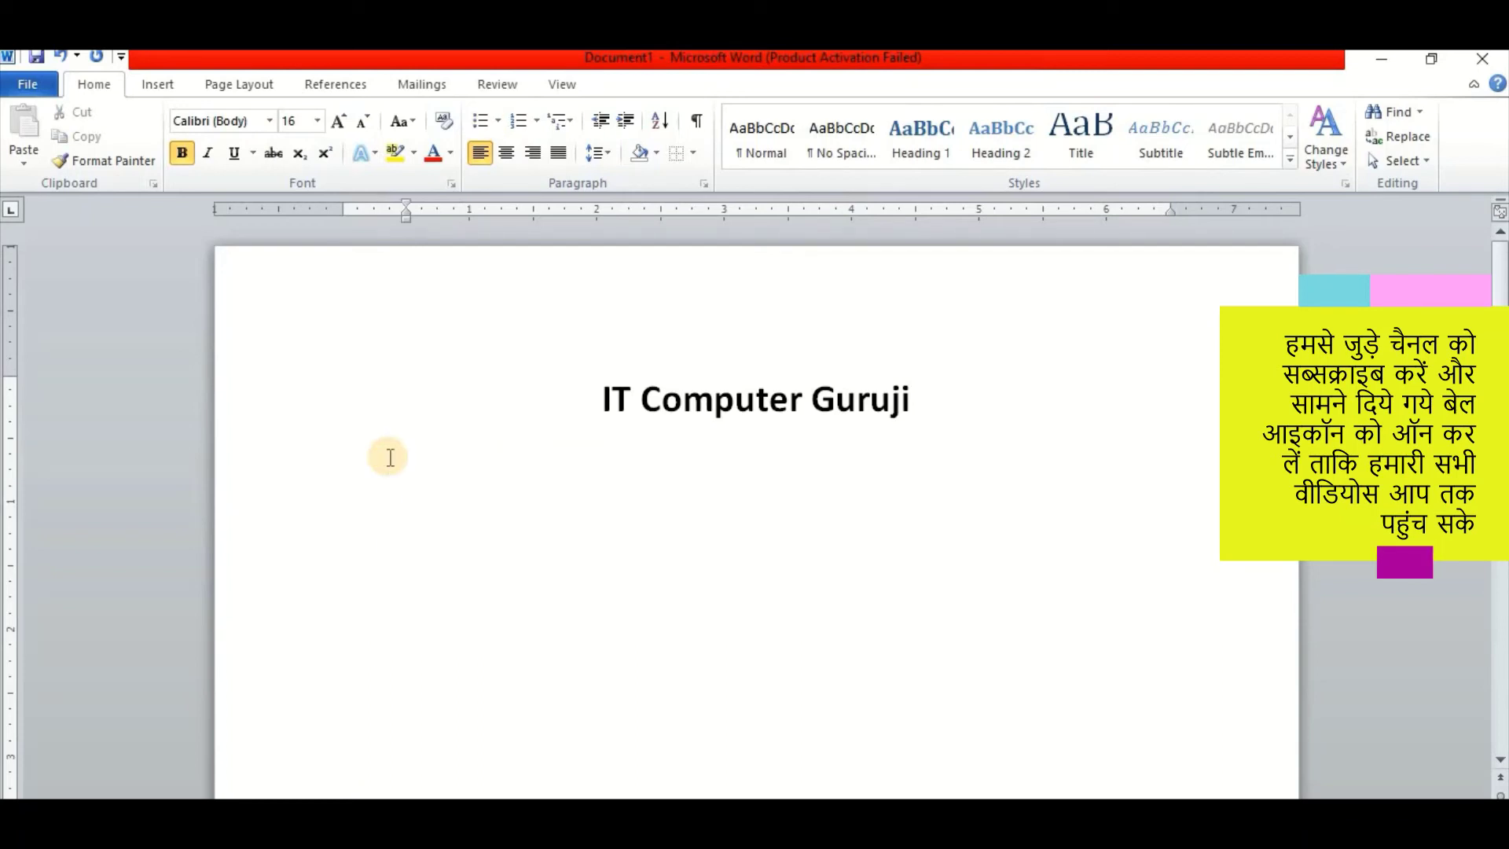
key(BackSpace)
Type '-- guyuyfuyf' to auto-start a square-bullet list, adding fhfyfuy and yfuyfuyf.
text(-)
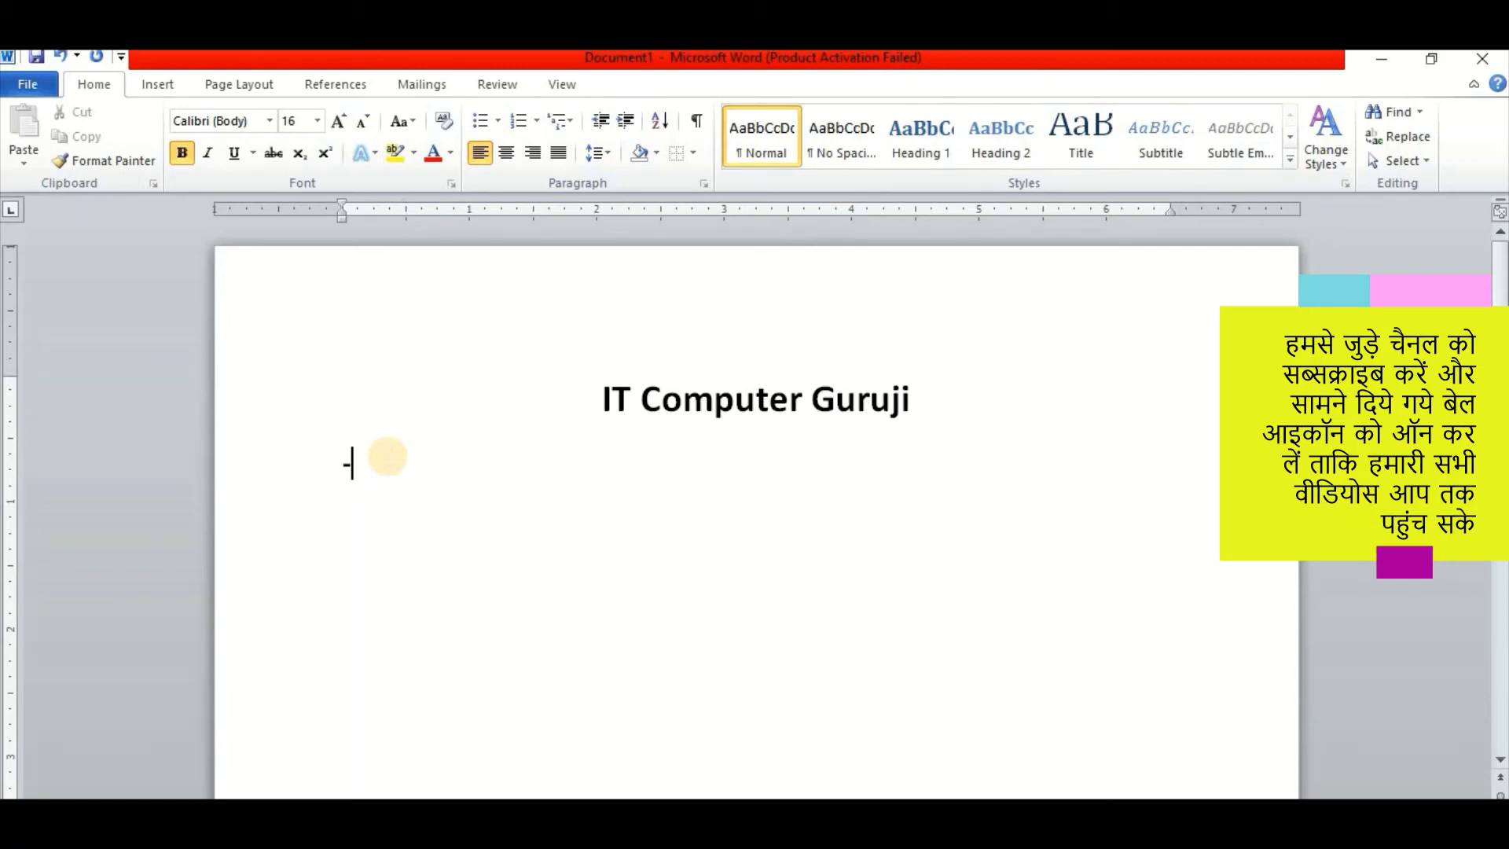
text(-)
text( guyuy)
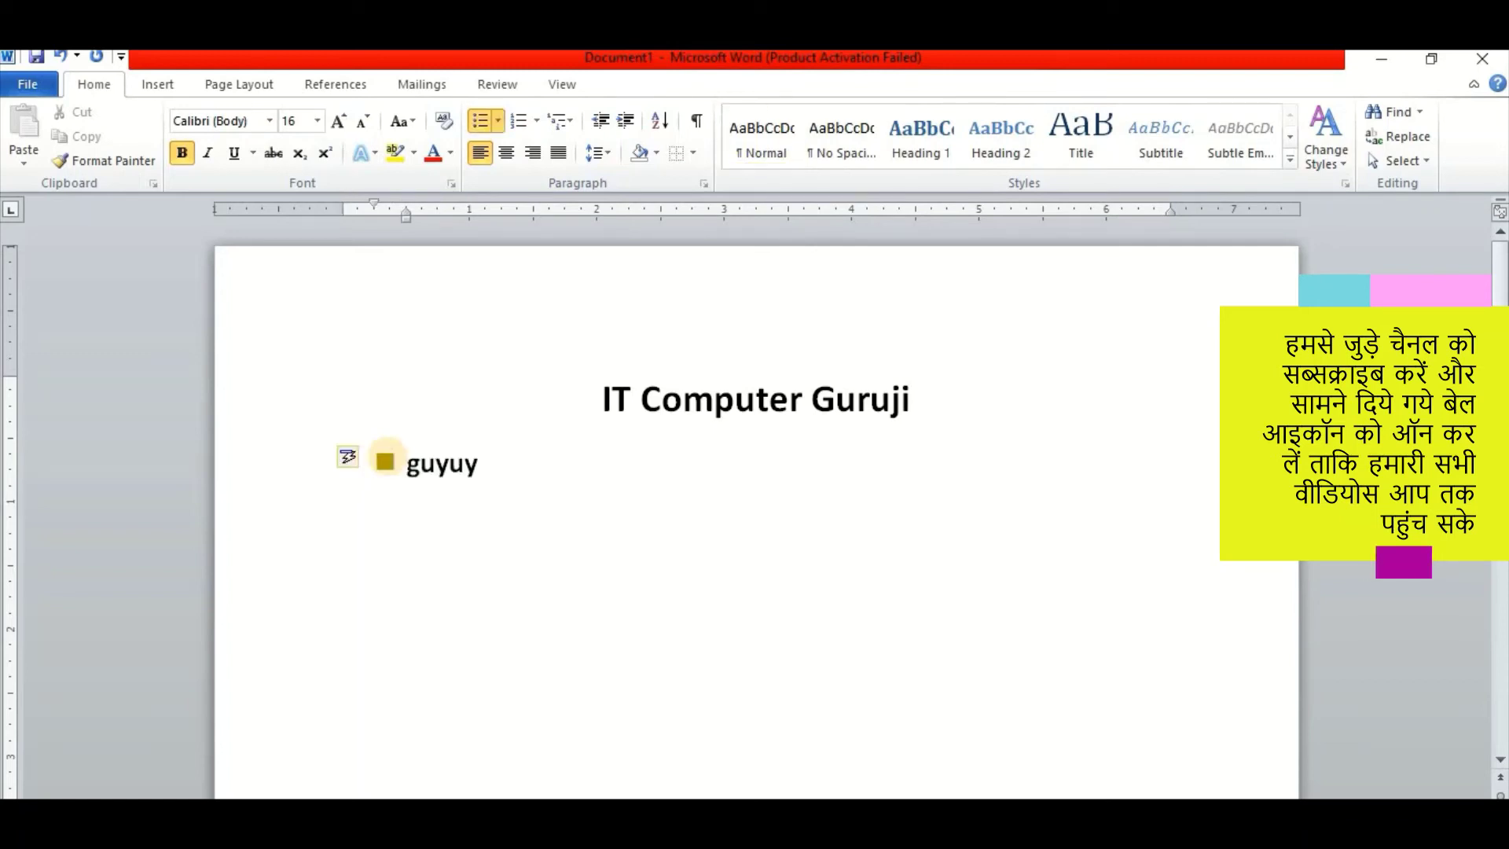
text(fuyf)
key(Return)
text(fhfyfuy)
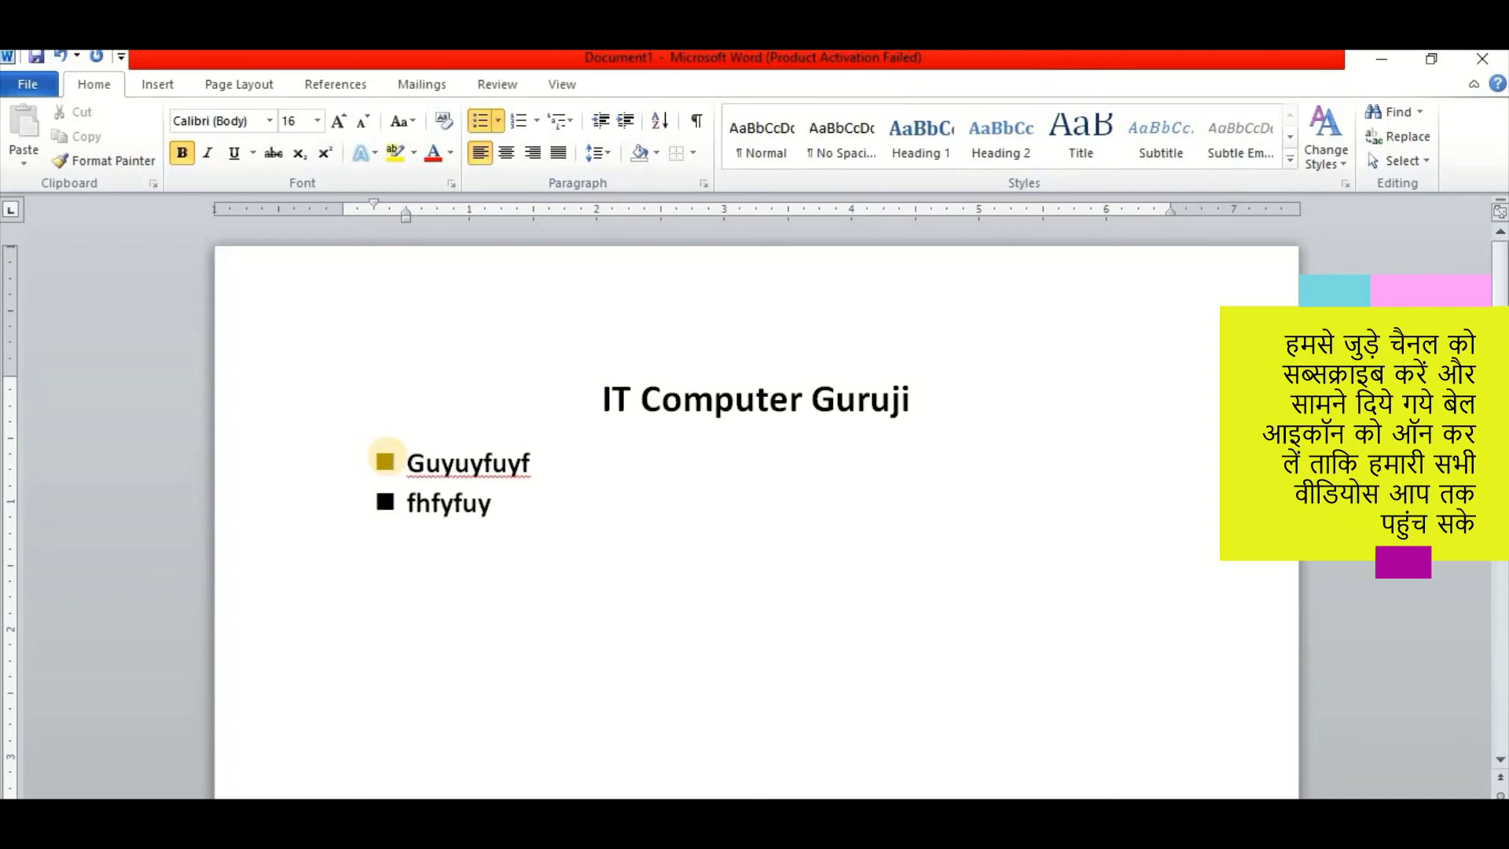
key(Return)
text(yfuyfuyf)
key(Return)
Add items yfyfyhiu, ugigi, giugi and yuyu, then select and delete the whole square-bullet list.
text(yfy)
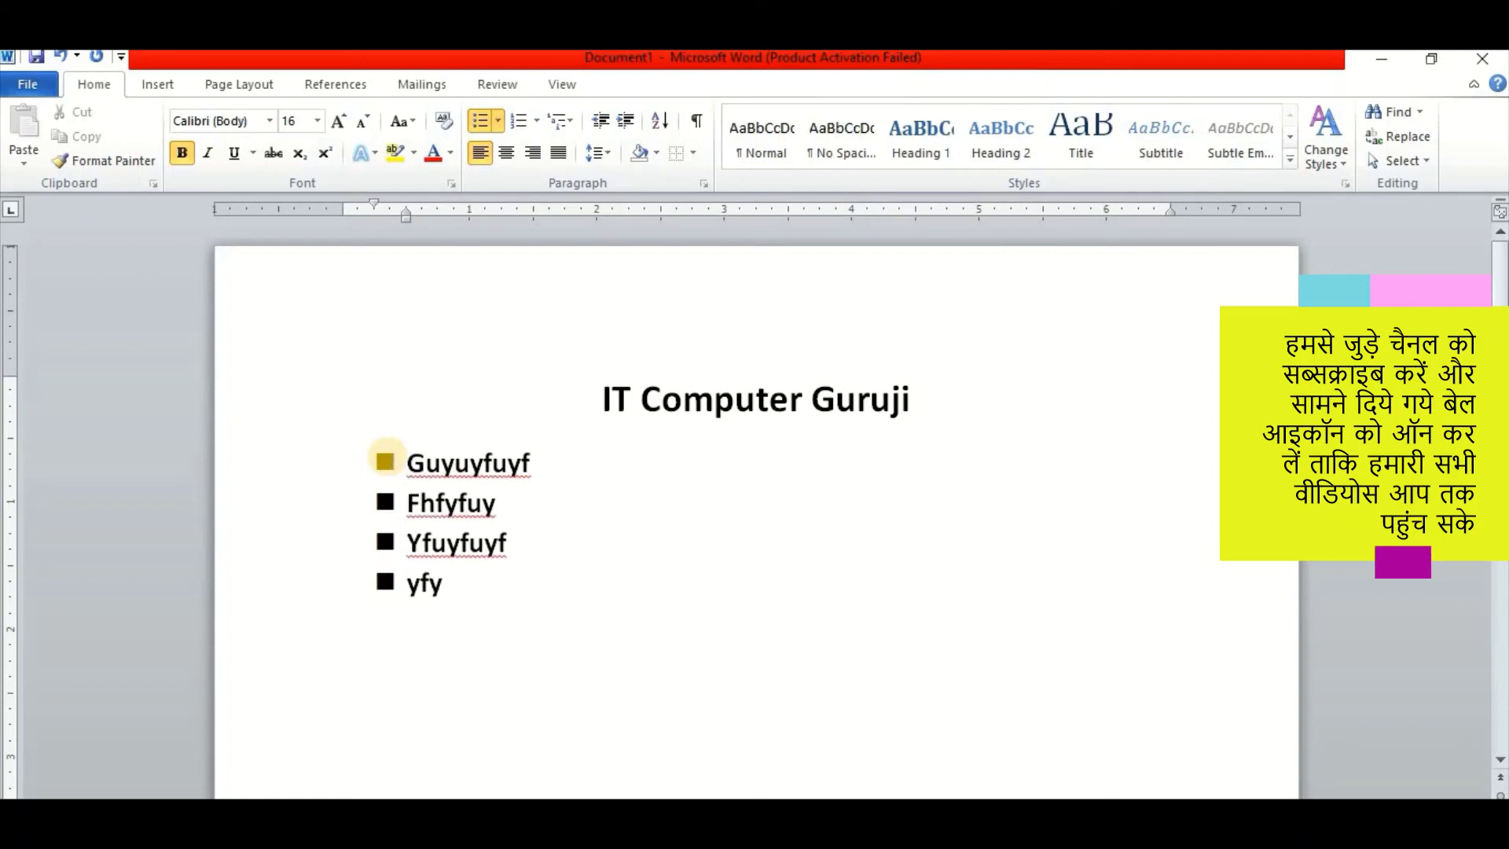
text(fyhiu)
key(Return)
text(ugigi)
key(Return)
text(g)
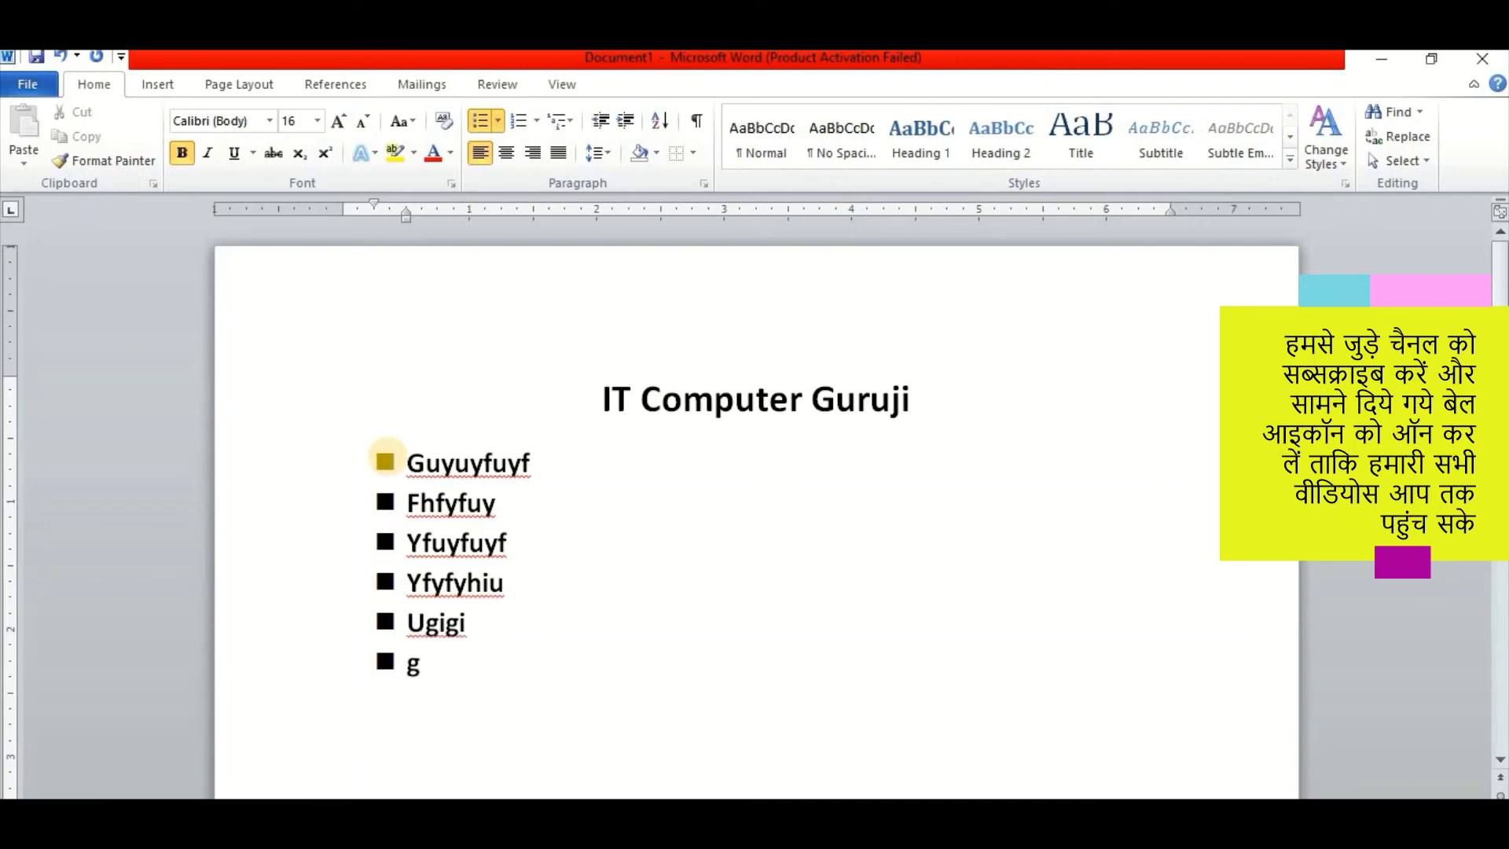
text(iugi)
key(Return)
text(yuyu)
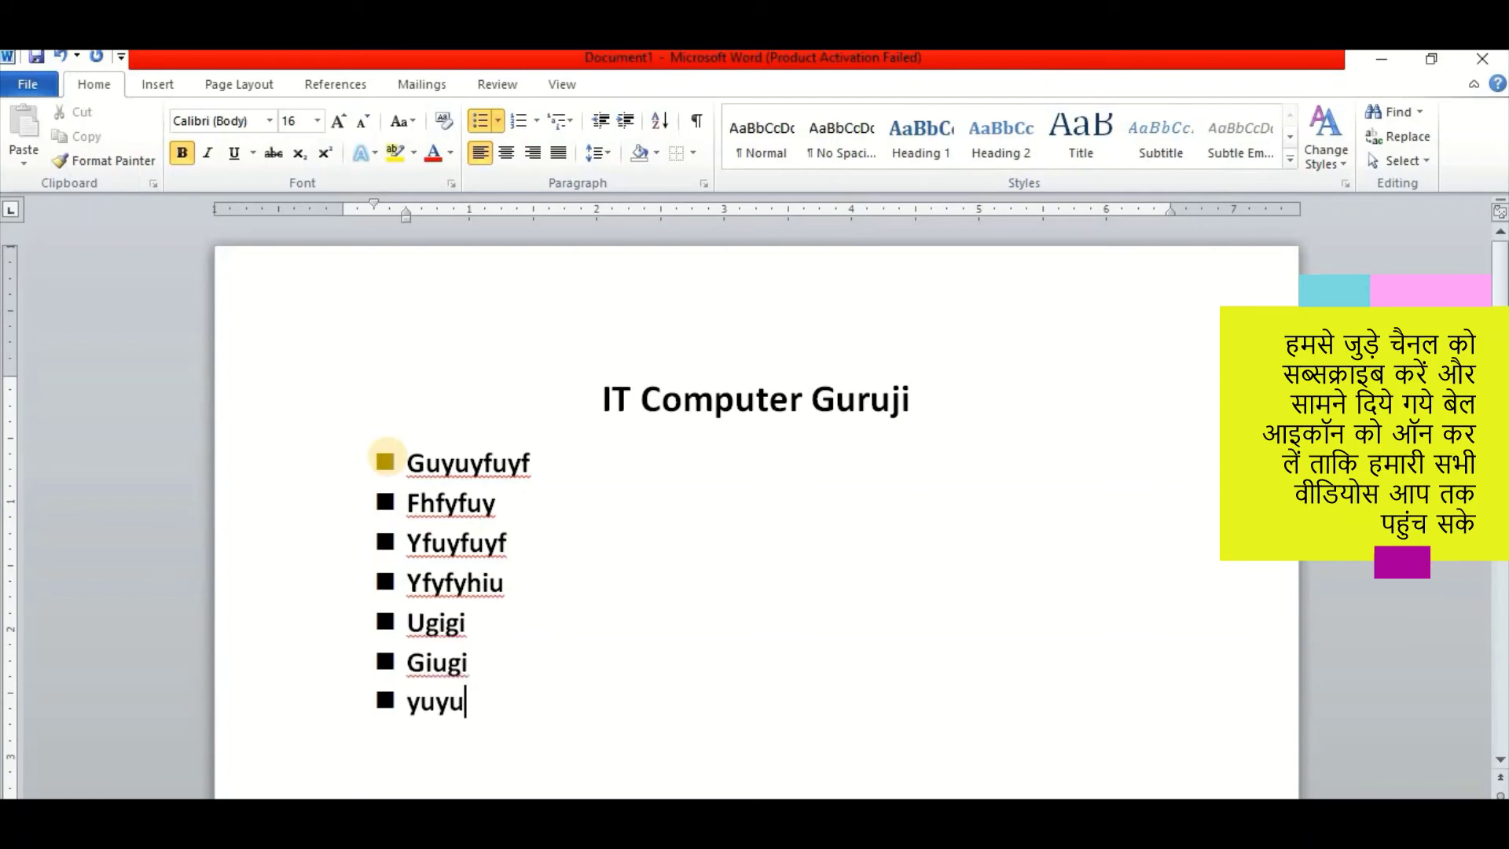
drag(470, 704, 402, 466)
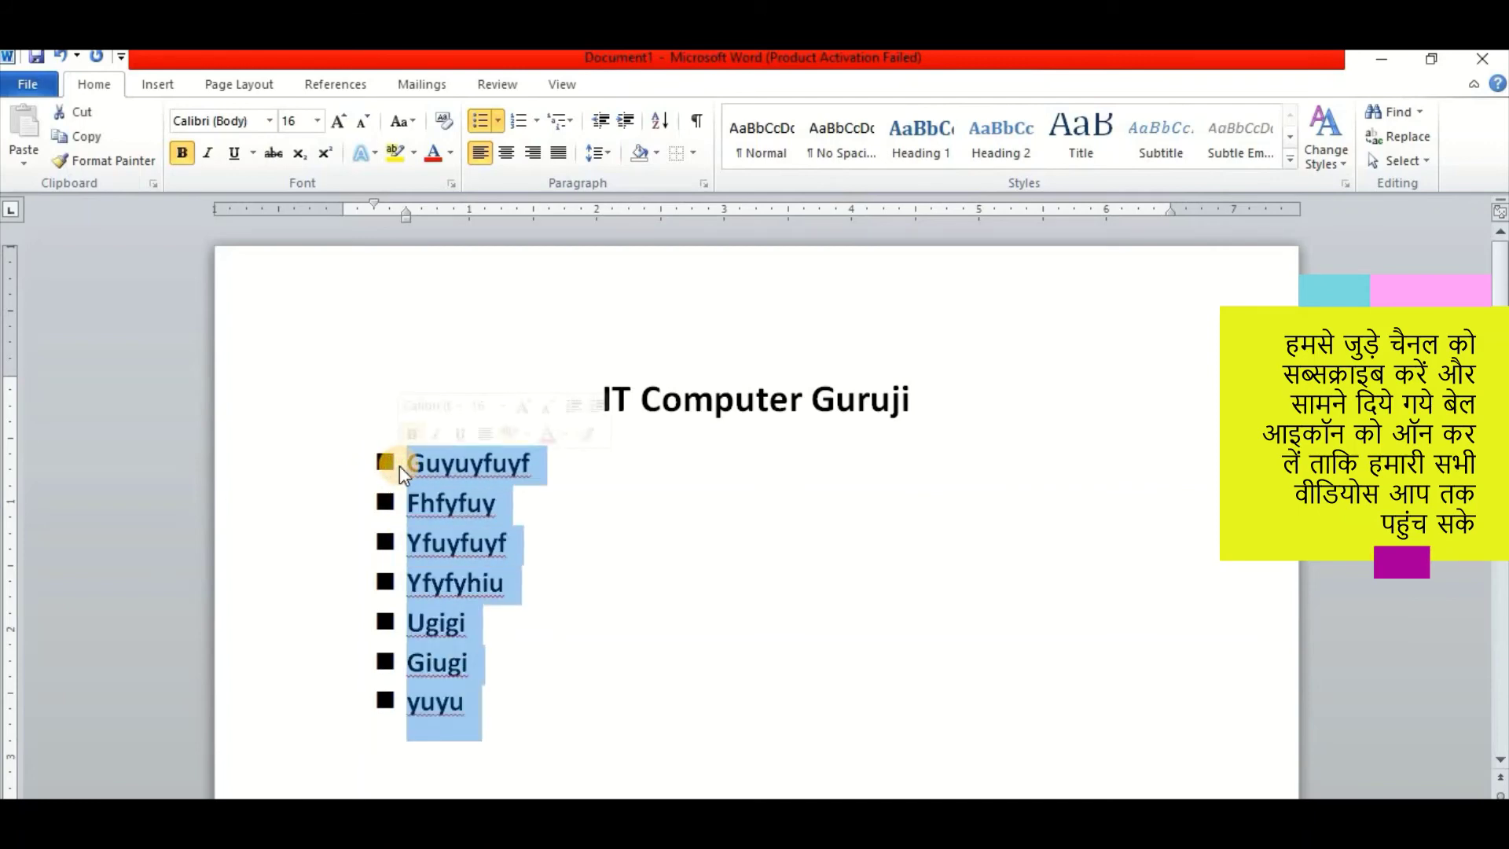
key(Delete)
text(->)
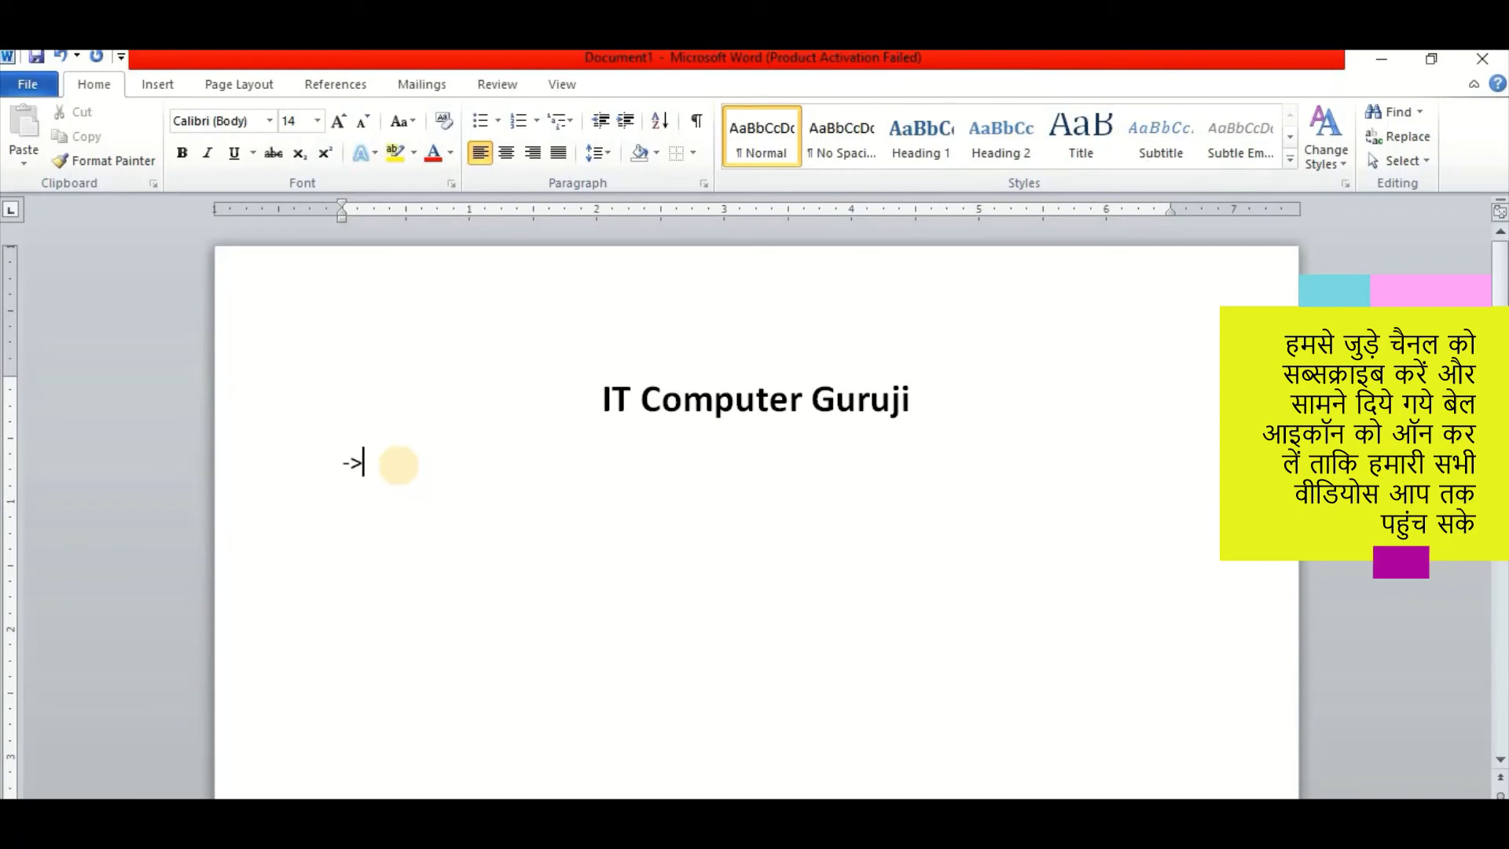
Fill the arrow-bullet list with six items of placeholder text.
text(Jugiugiug)
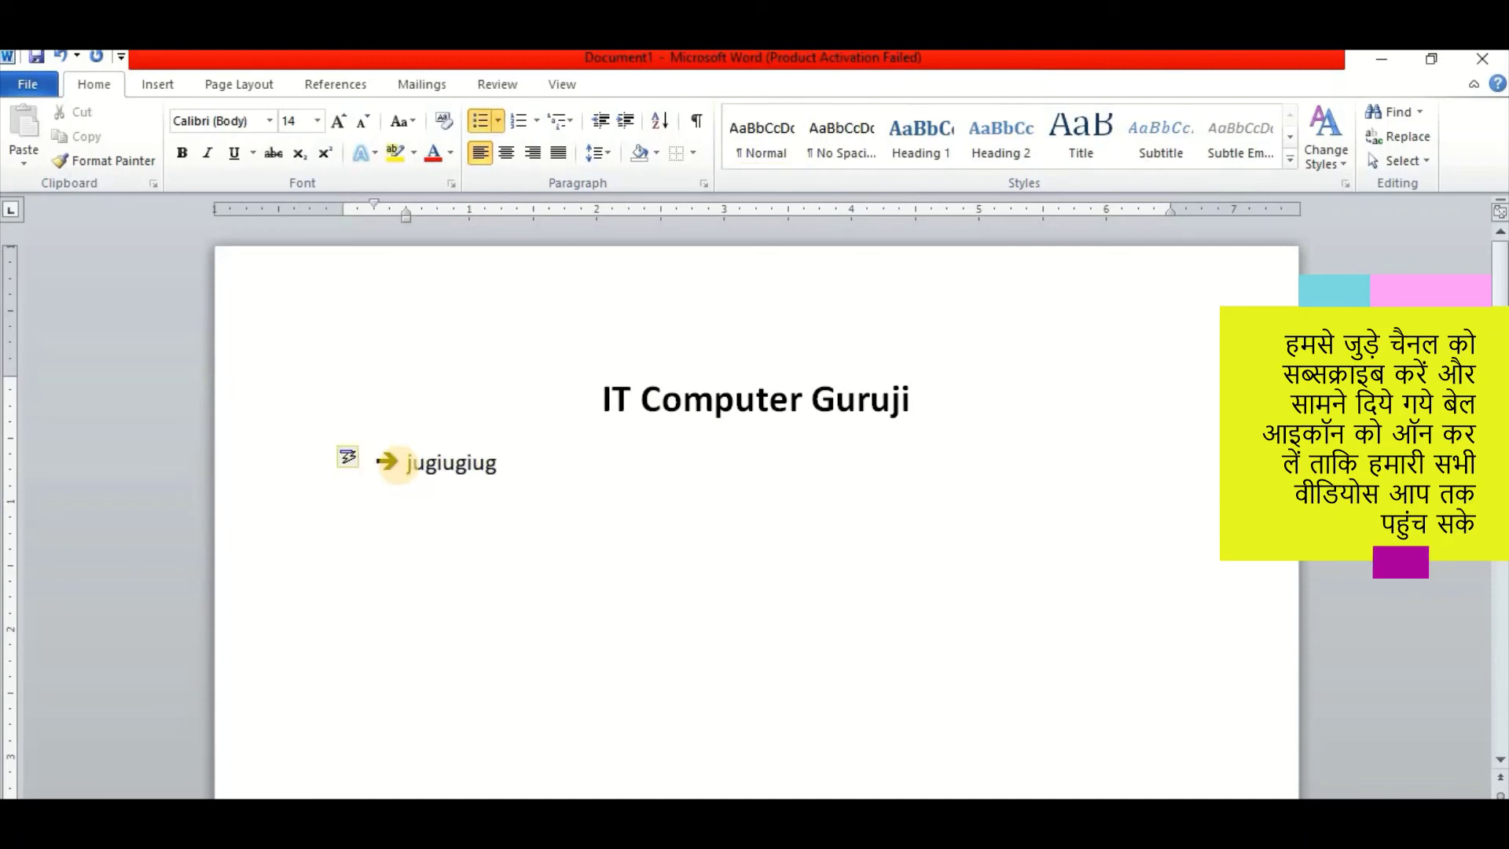
text(ui)
key(Return)
text(ggugy)
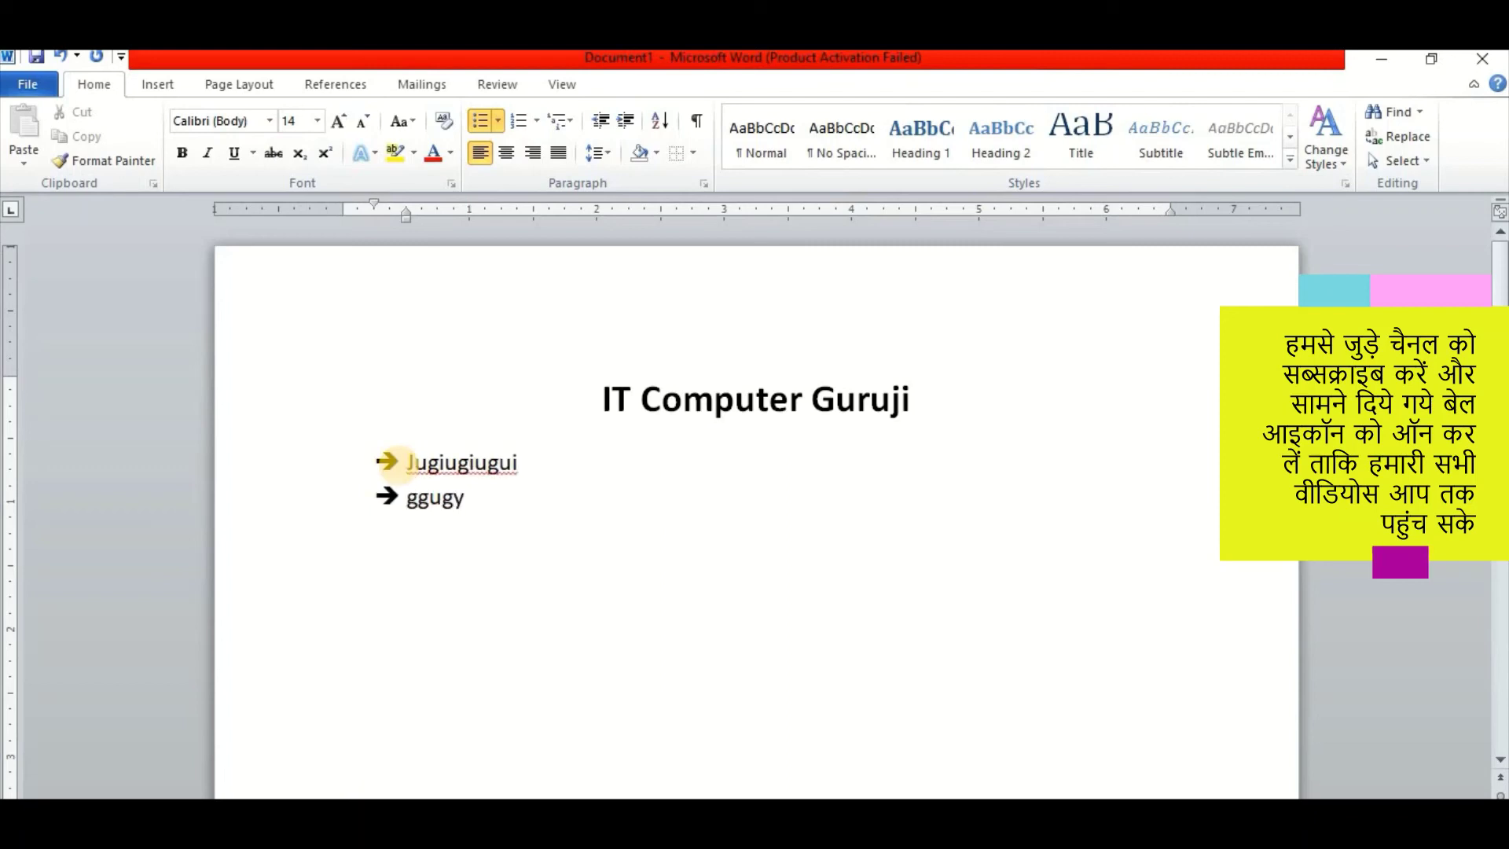
key(Return)
text(giugiug)
key(Return)
text(ugugug)
key(Return)
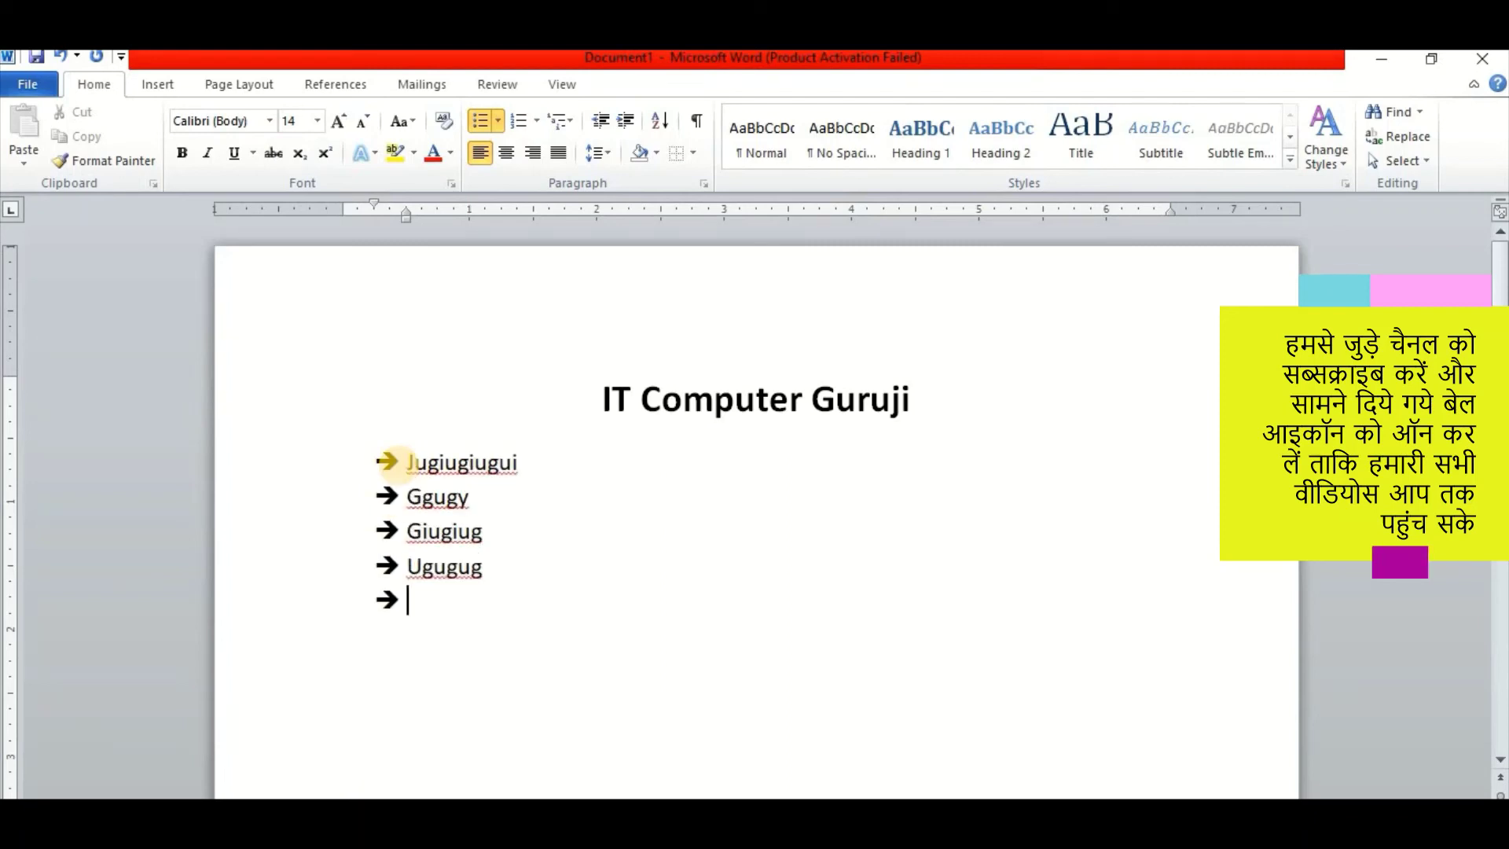
text(Ugiugiugiu)
key(Return)
text(Ugiugiugi)
key(Return)
text(ugigi)
key(Return)
key(Return)
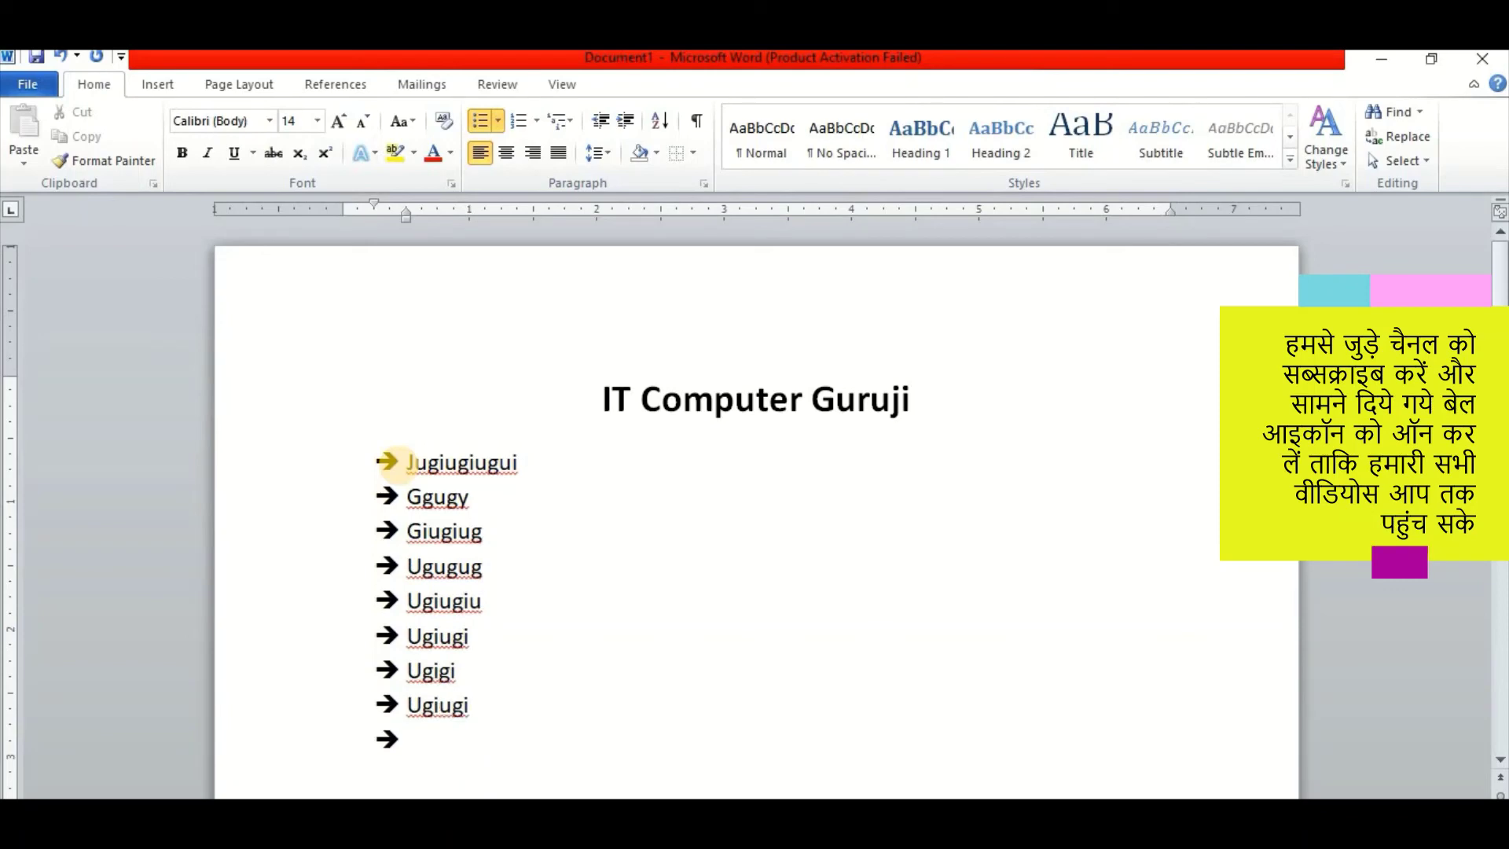
text(ugiugi)
Replace the arrow list with a three-item => hollow-arrow list, then undo it.
shift+click(406, 462)
key(Delete)
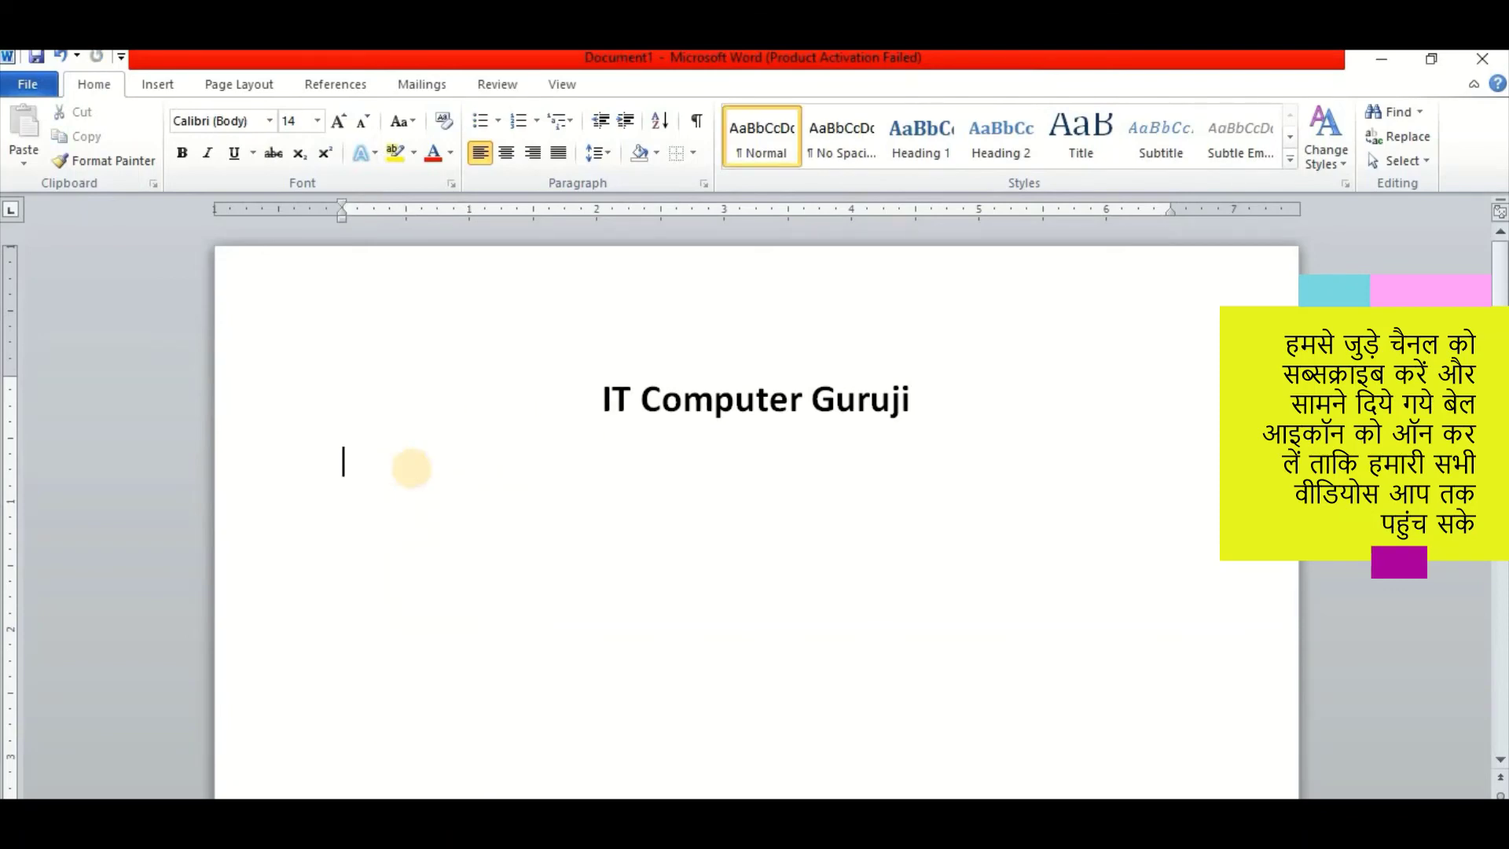
text(=>)
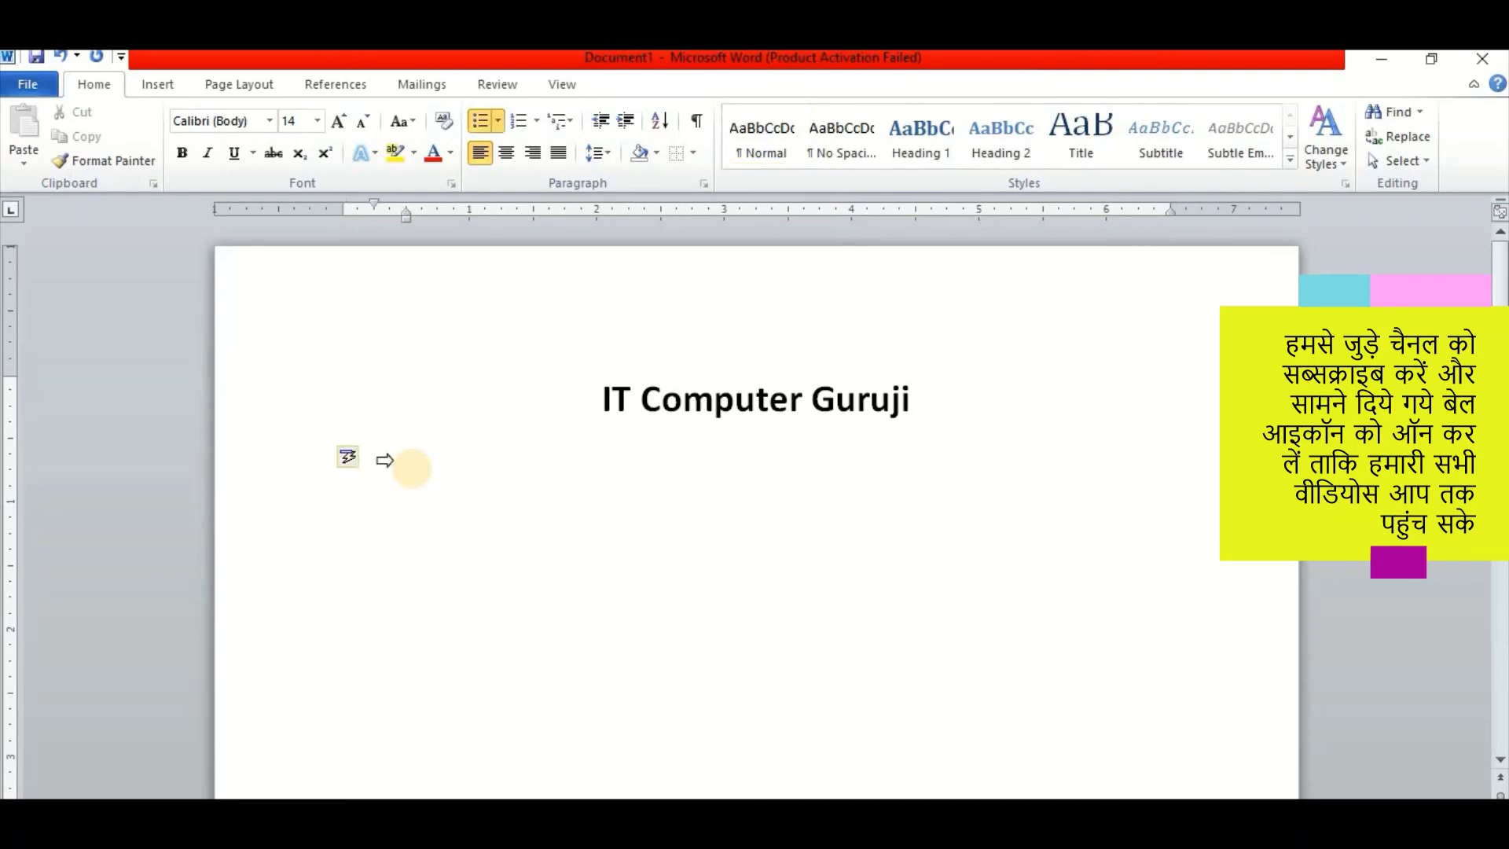
text( hughiugig)
key(Return)
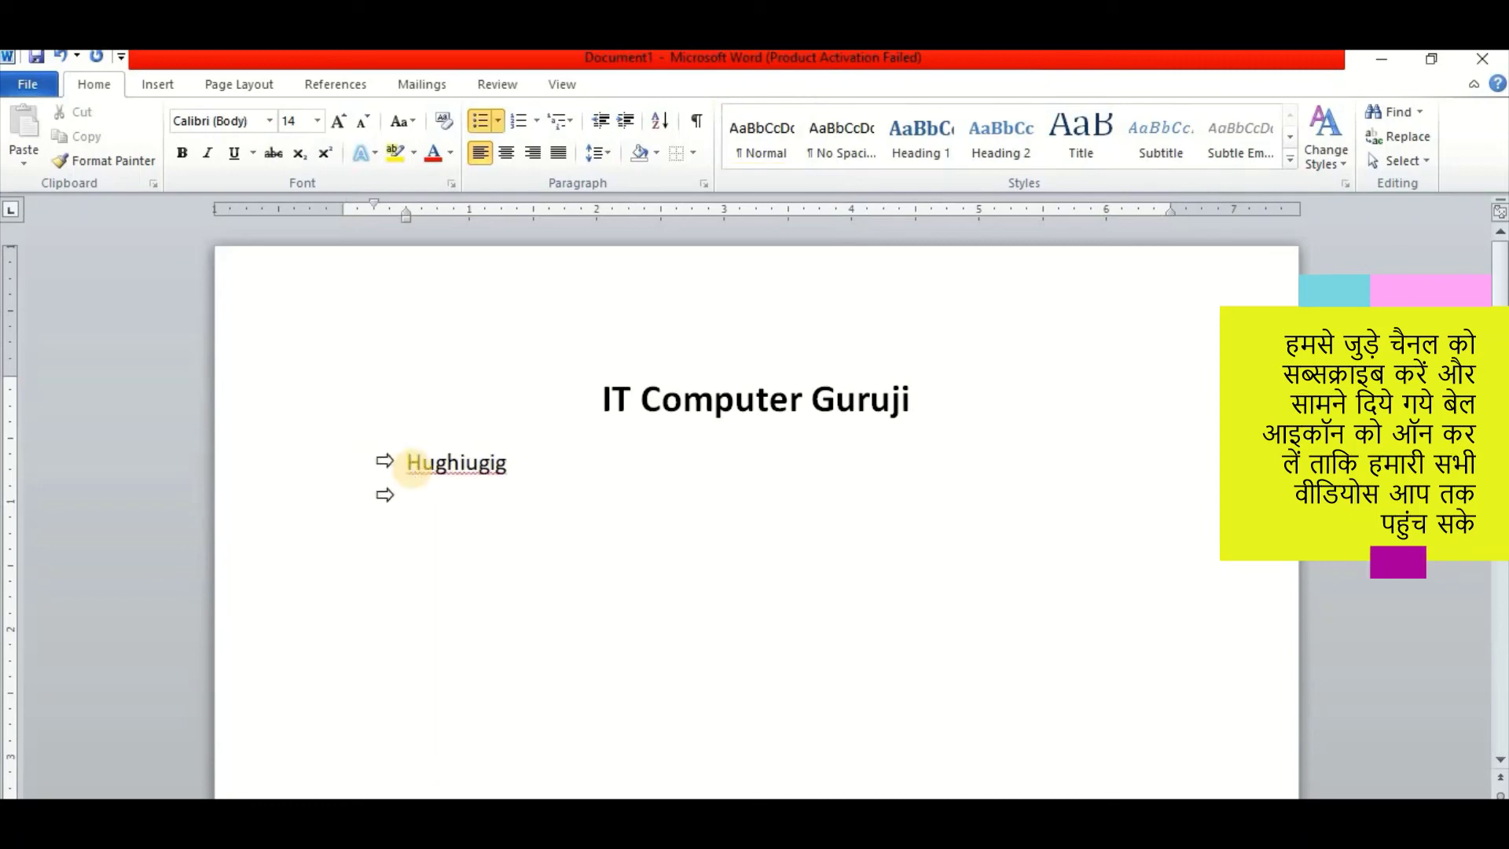
text(guguig)
key(Return)
text(uiiugi)
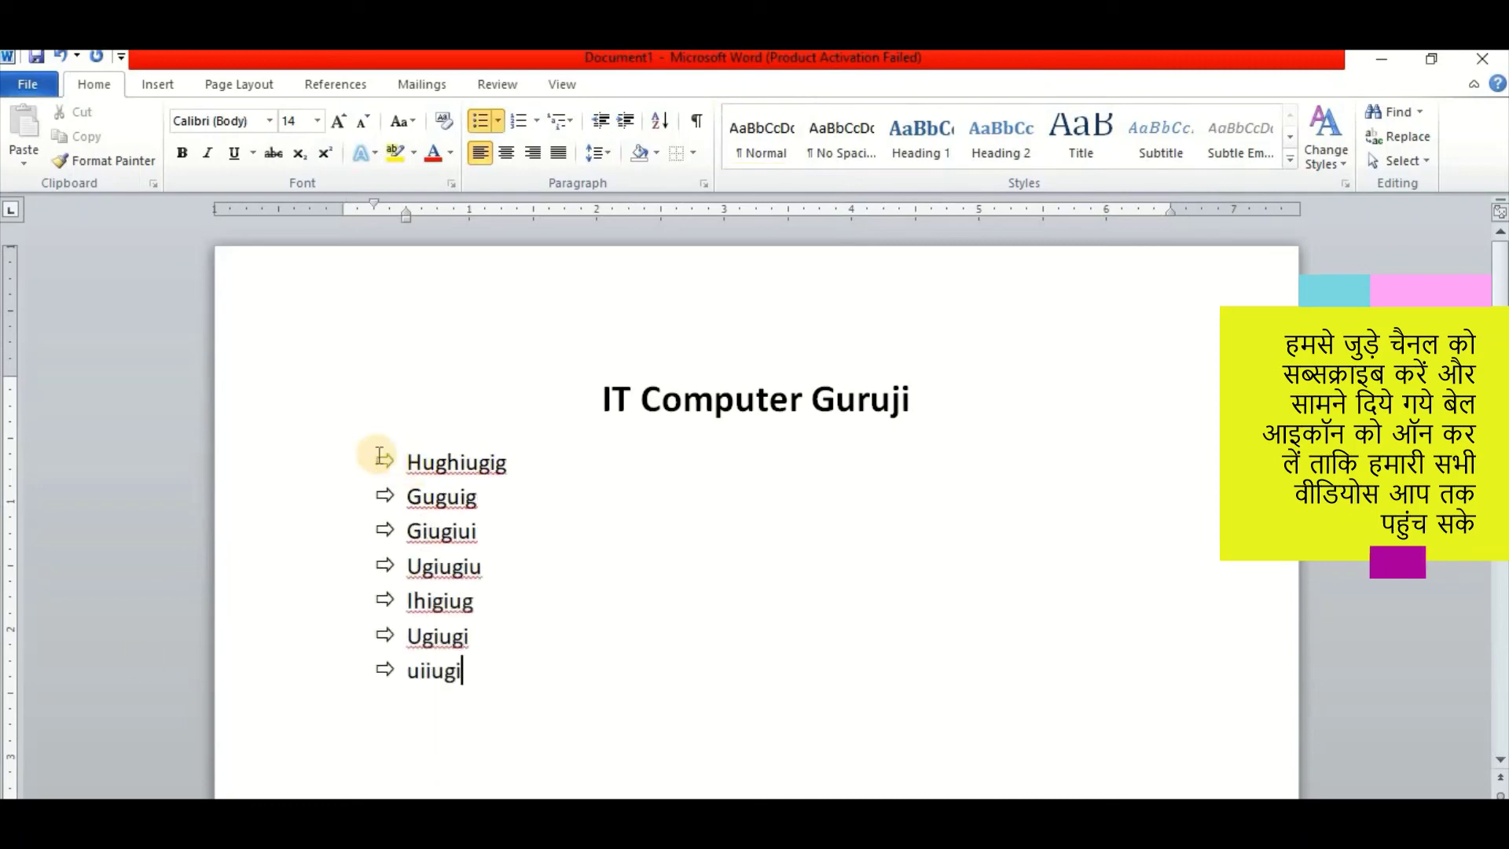
text(ugiui ugiugiu ihigiug ugiugi uiiugi)
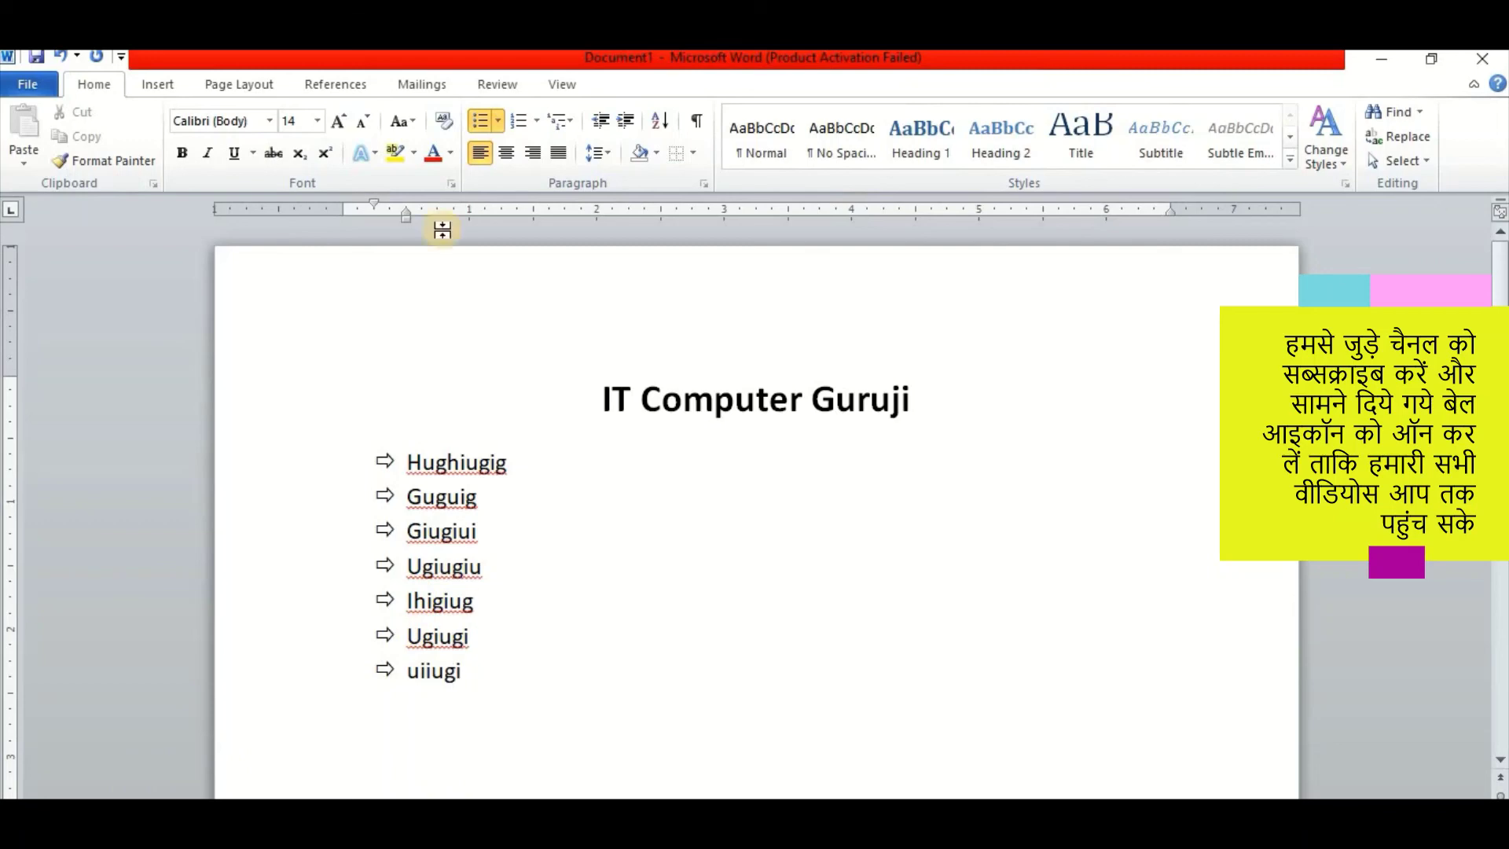
key(ctrl+z)
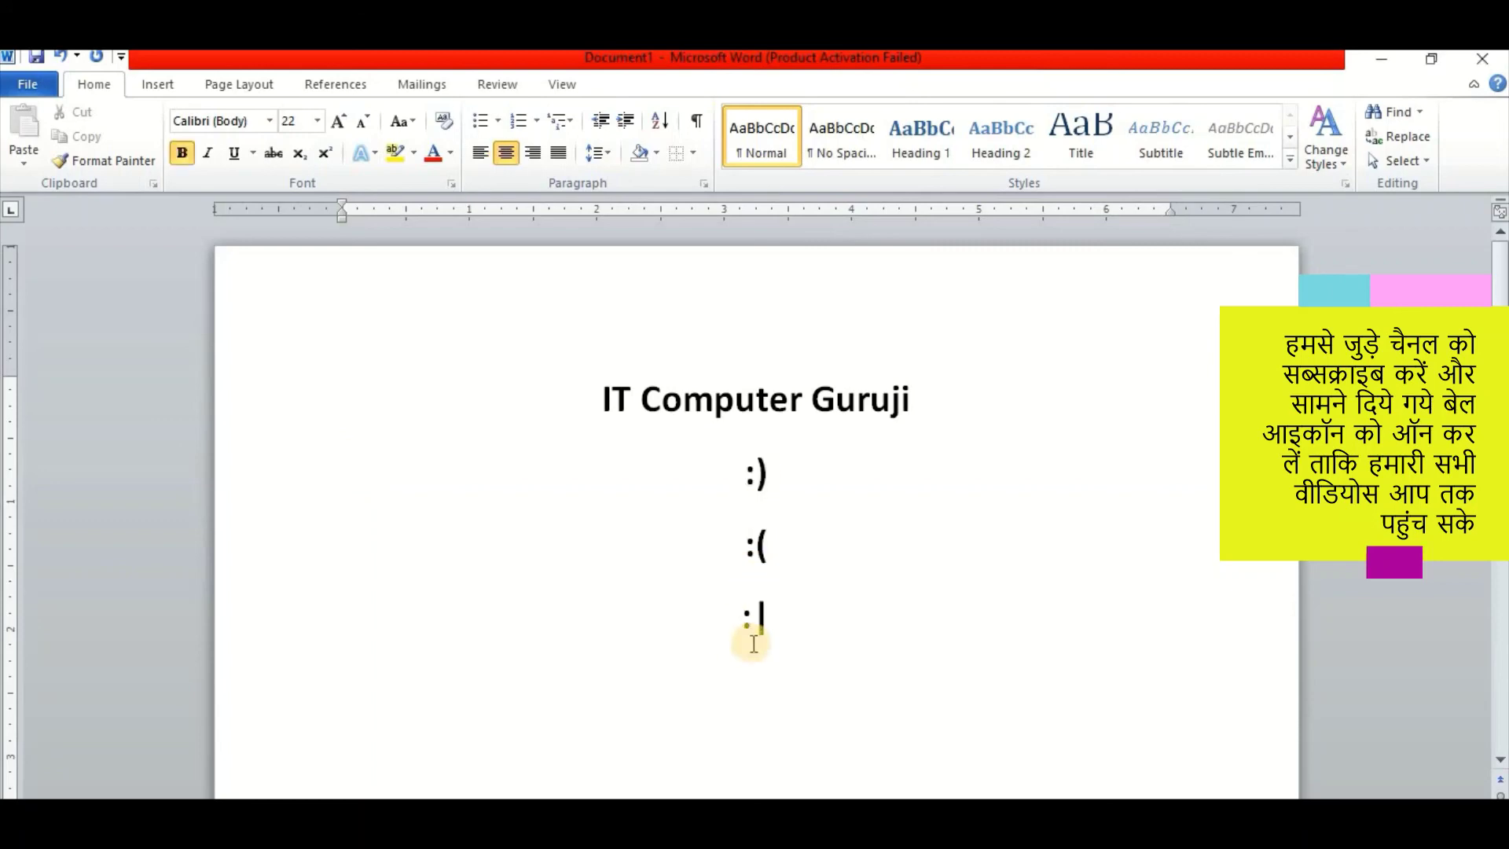
Type :) and :( after their lines so AutoCorrect adds the smiling and frowning faces.
click(796, 475)
text(:)
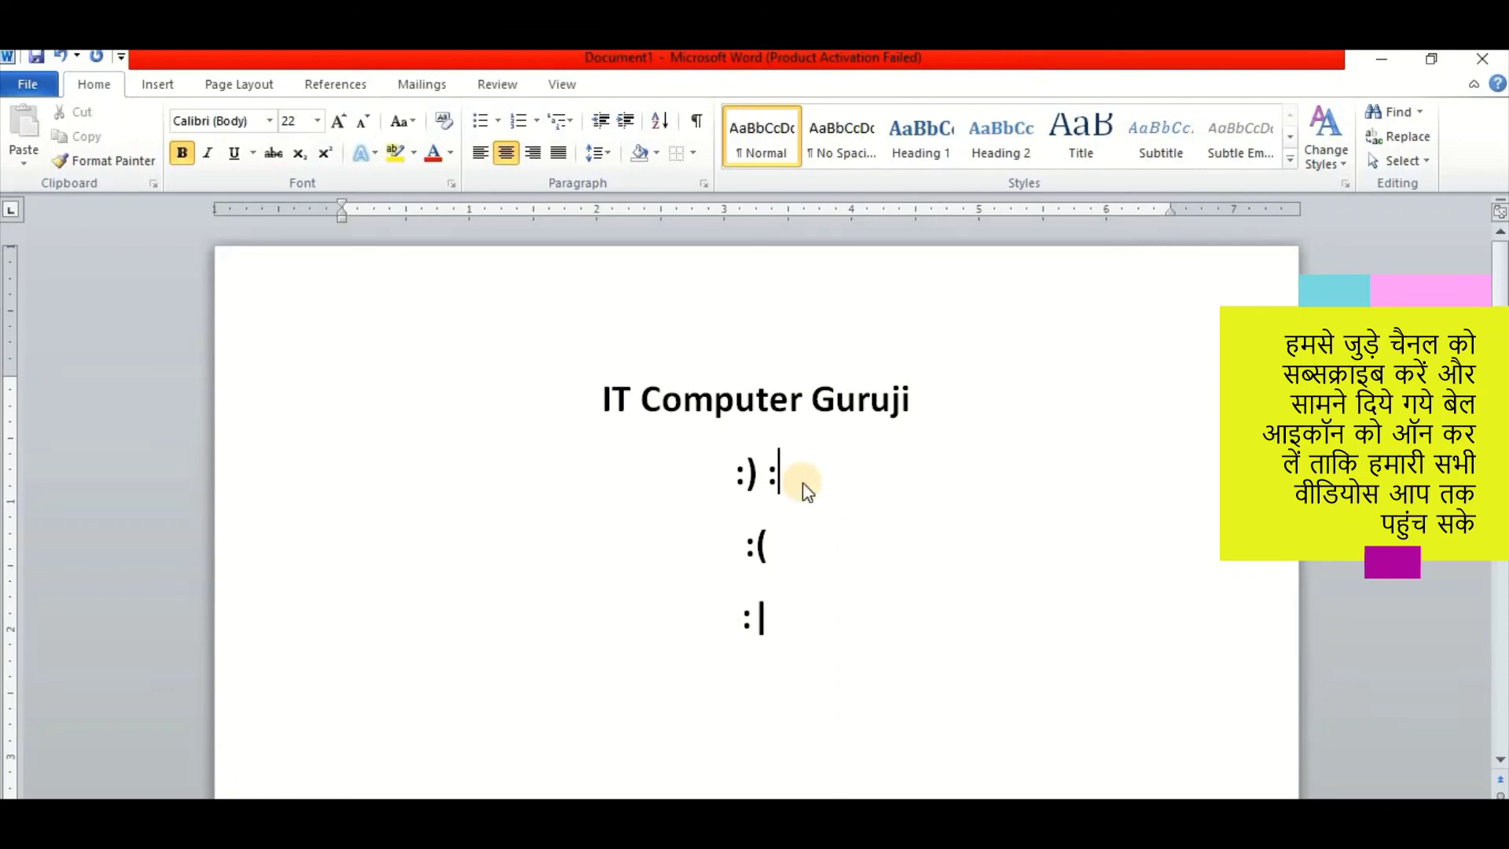
text())
click(791, 544)
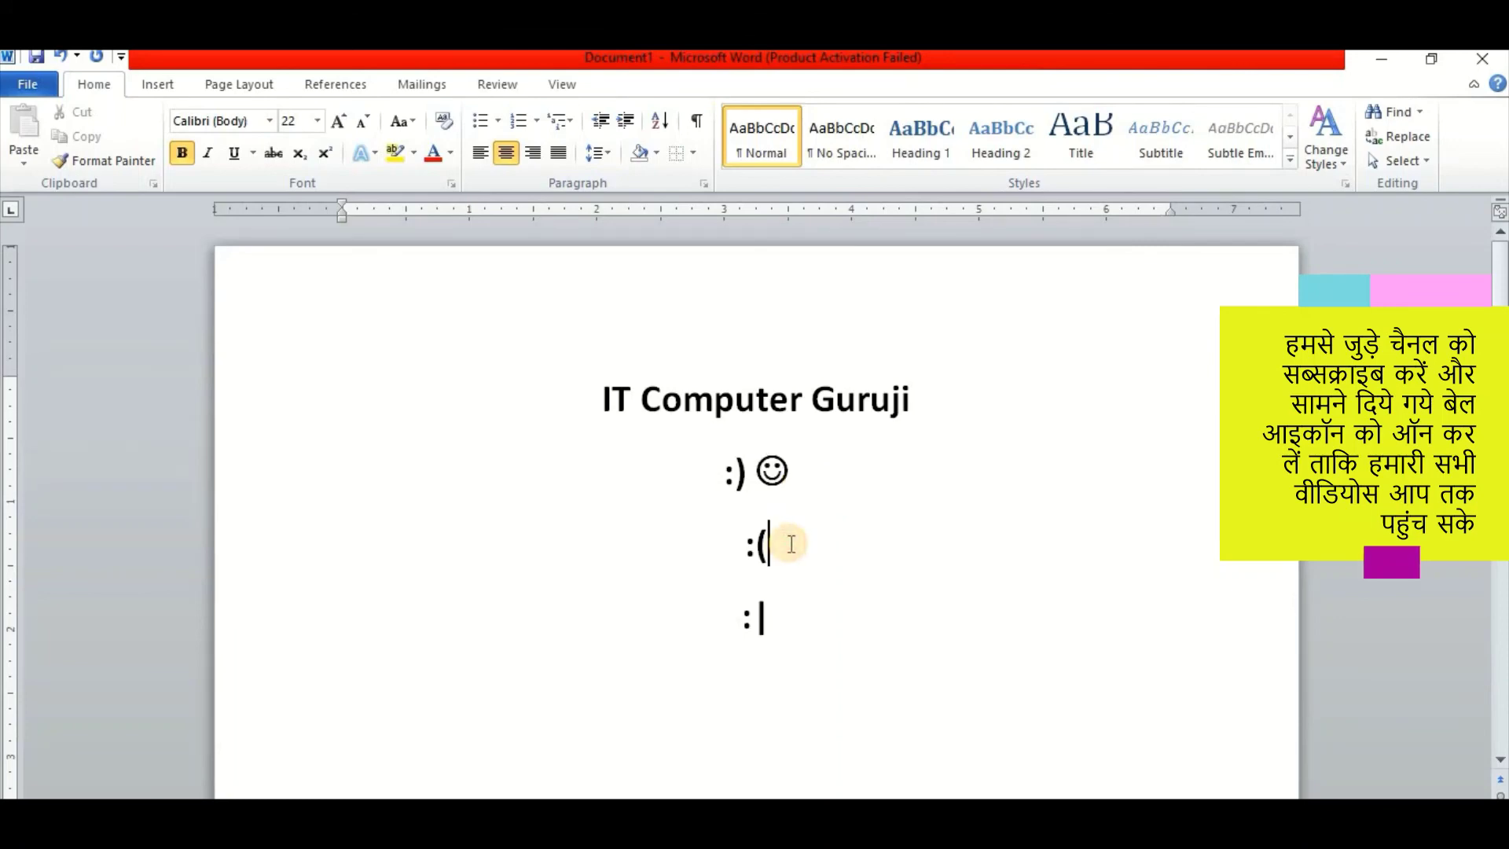
text(:)
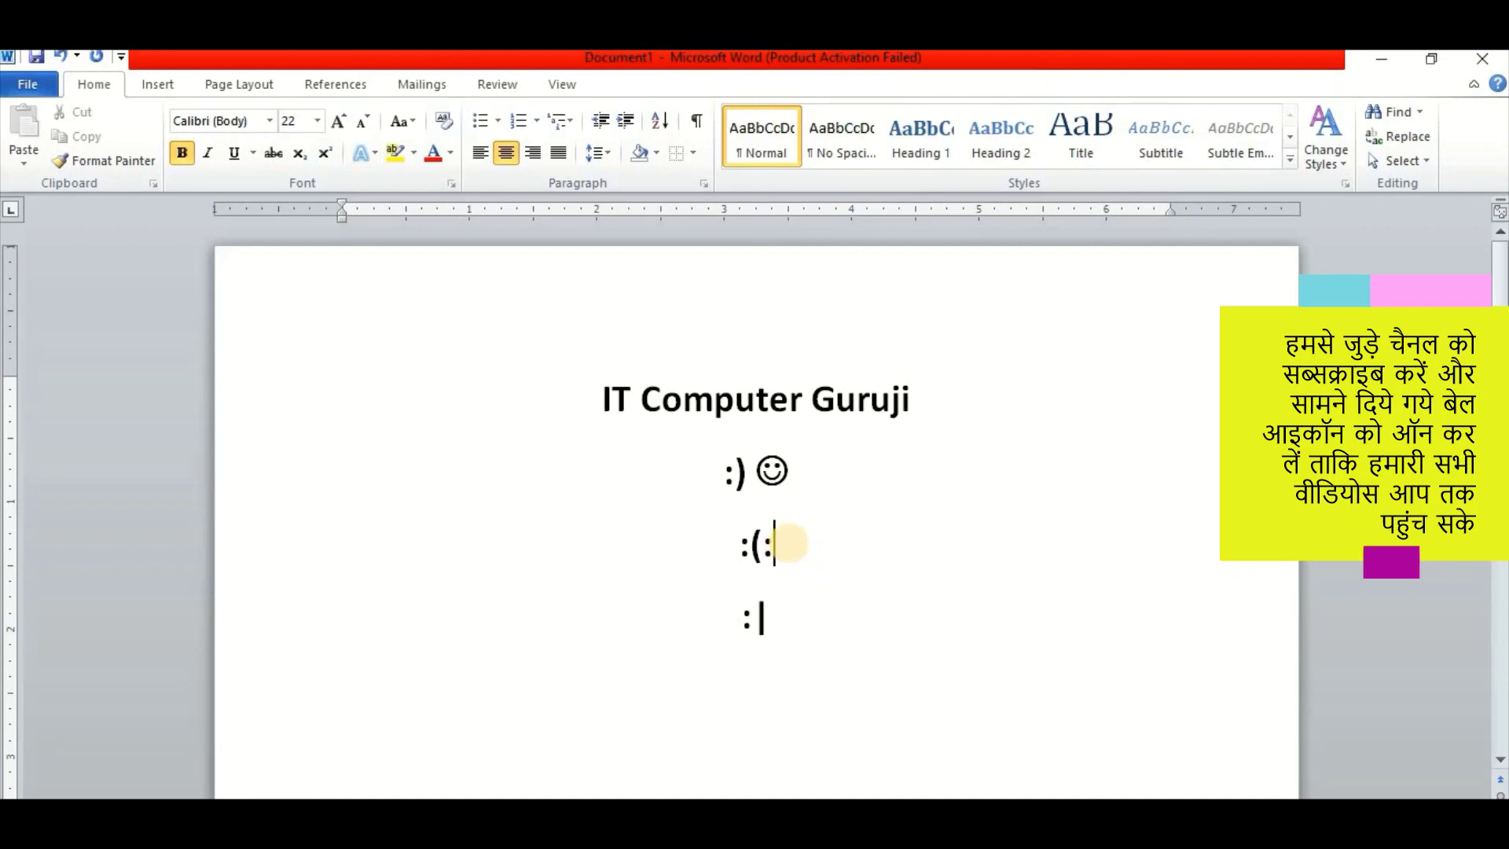
text((☹ )
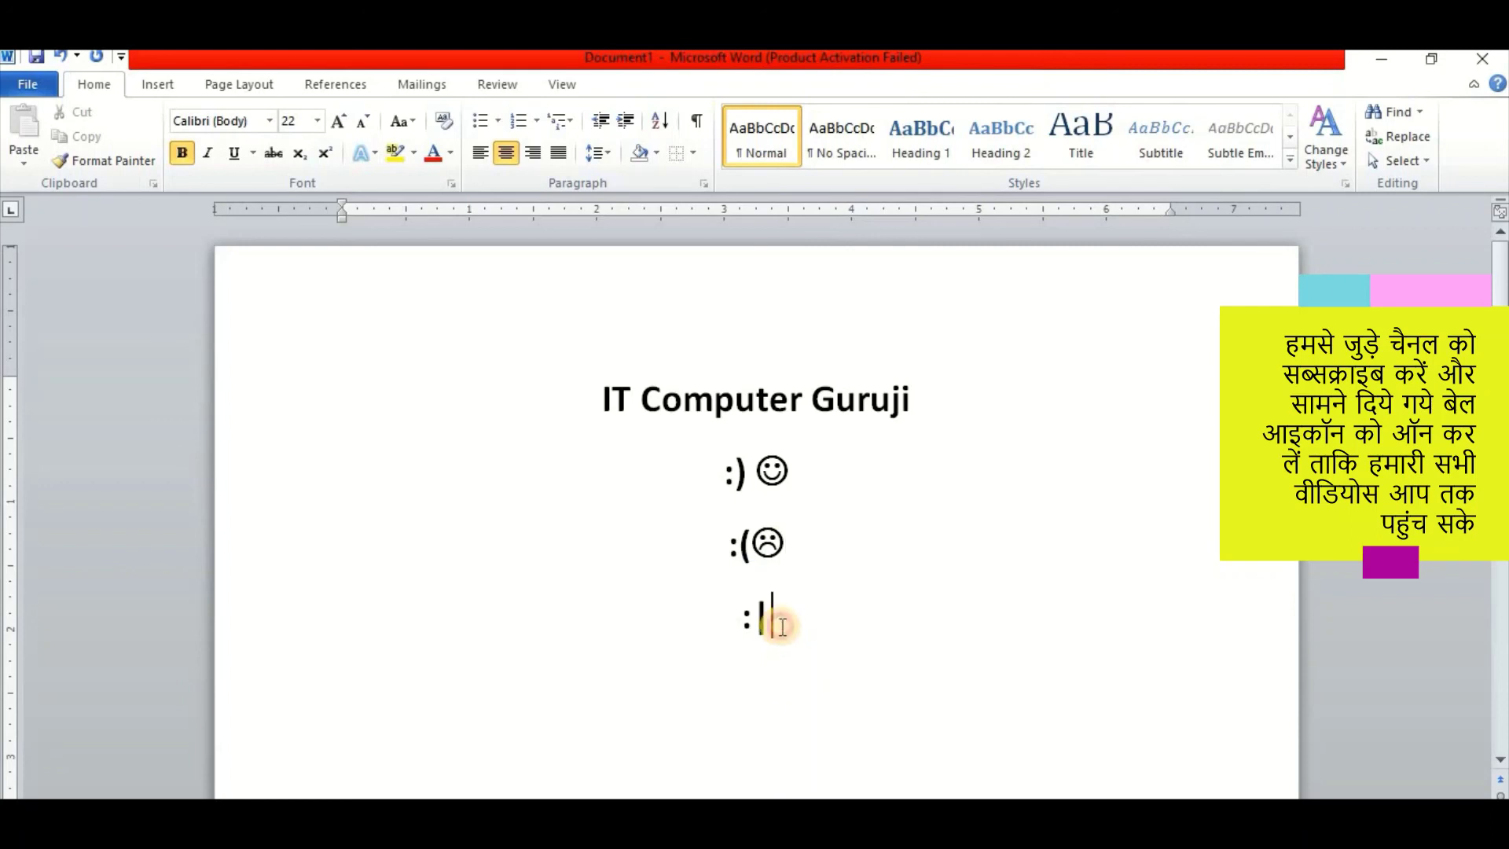
text(:)
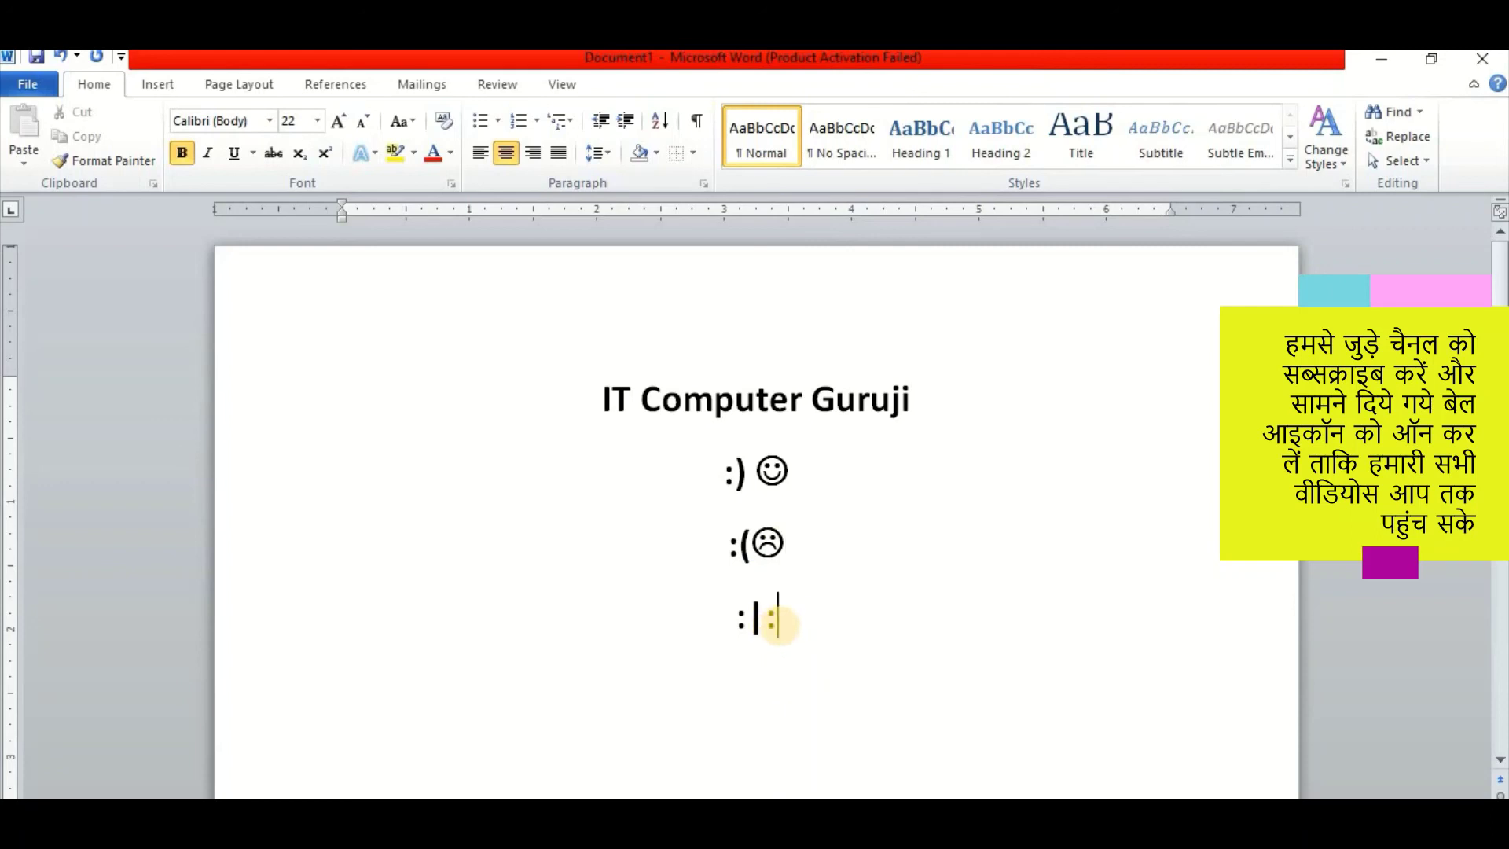
text(|)
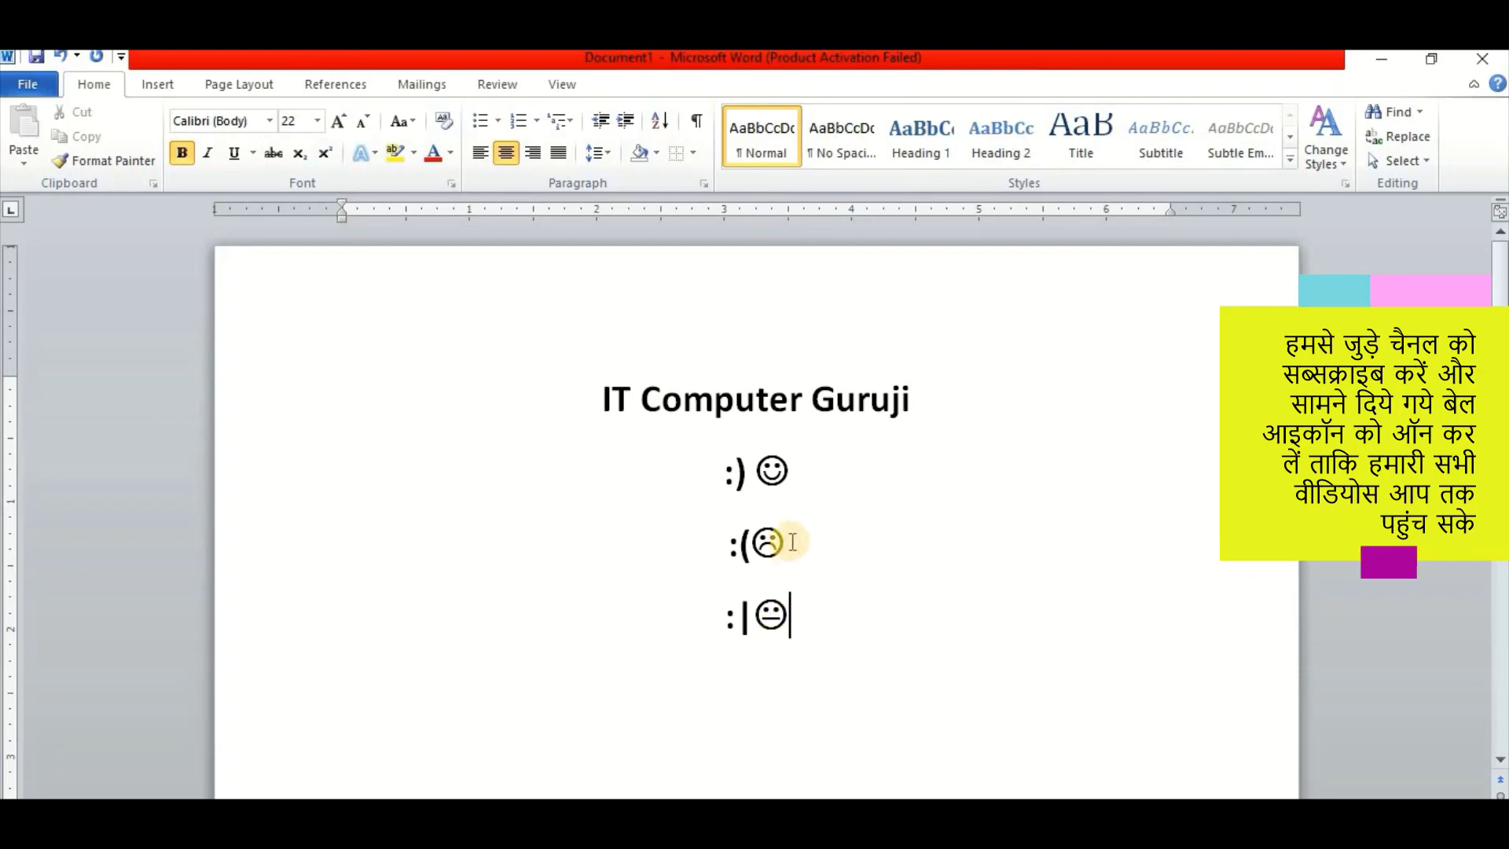
click(752, 544)
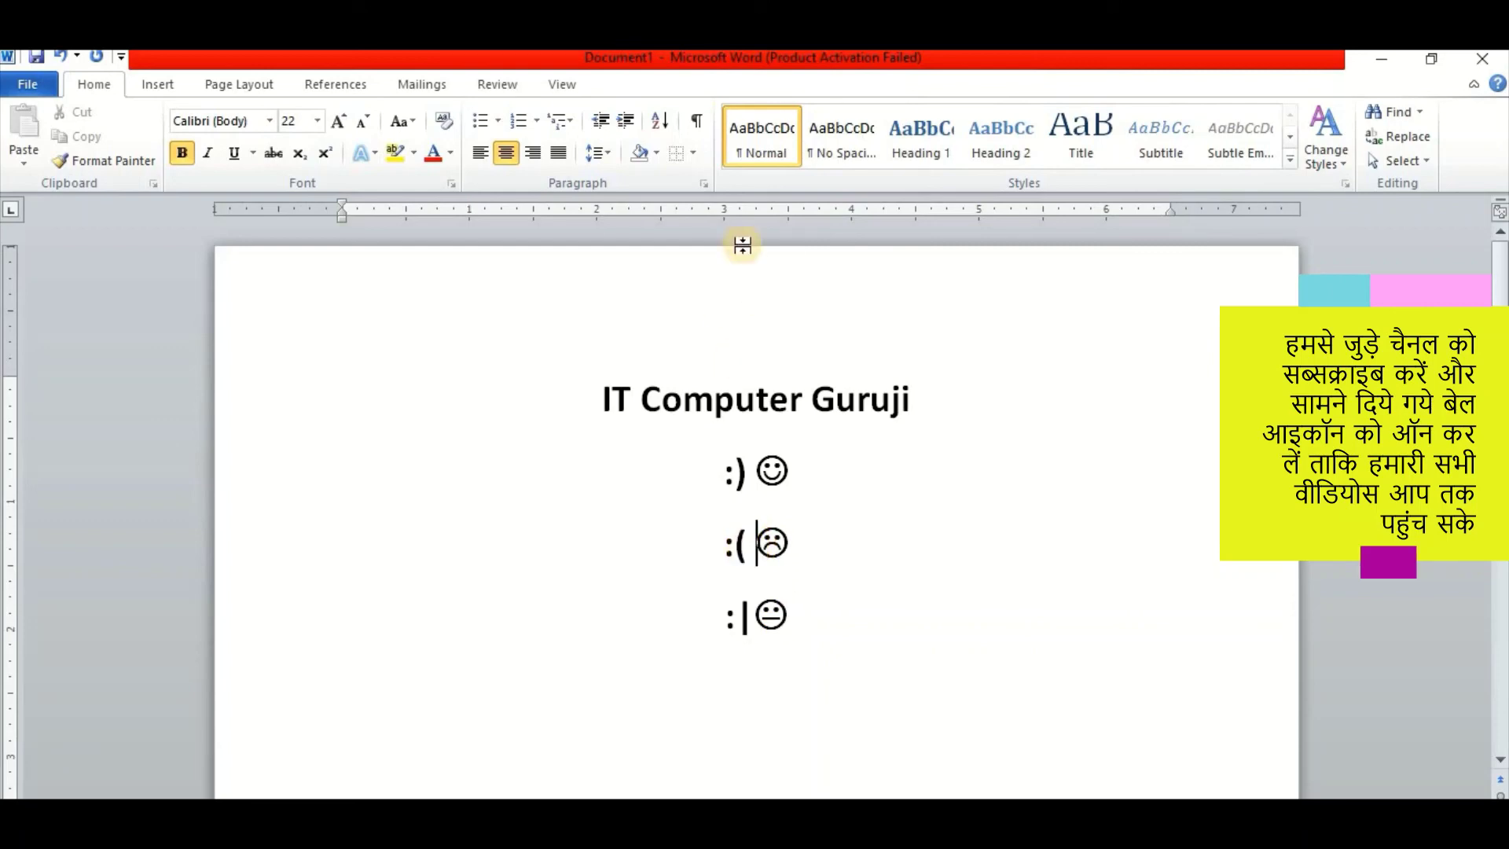